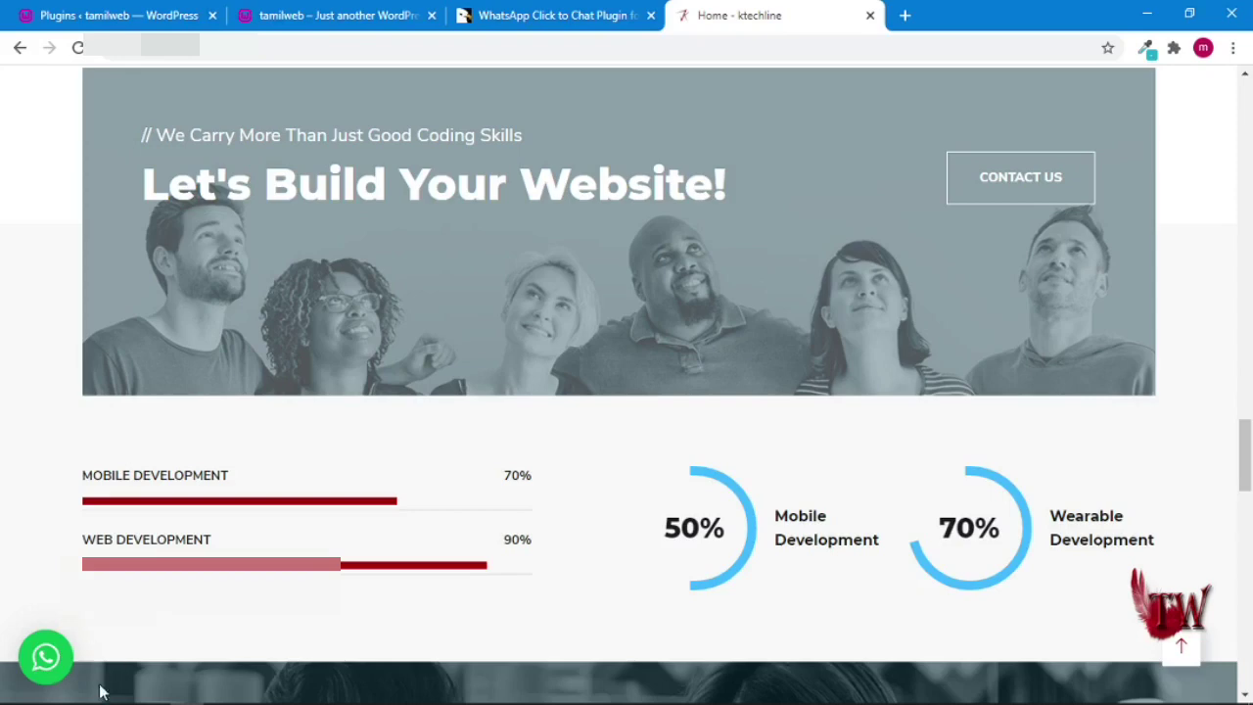
- Open the live site's WhatsApp chat popup and start a chat with the listed representative
click(48, 666)
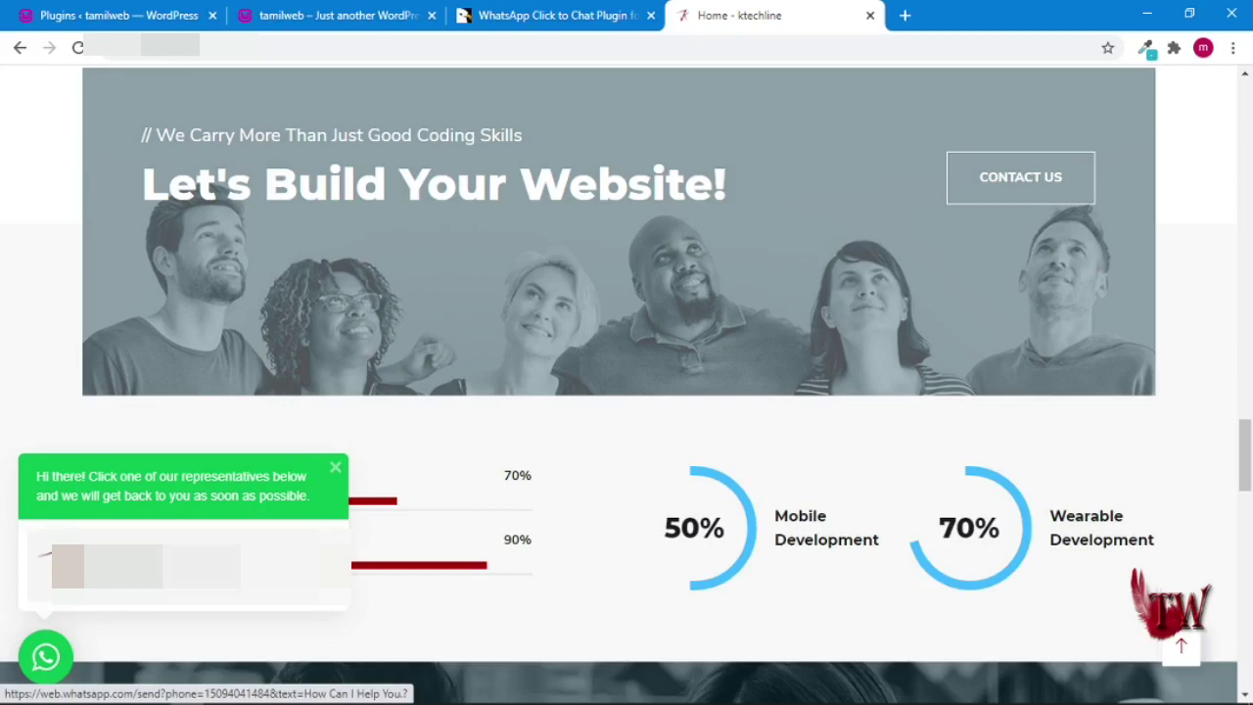
click(44, 555)
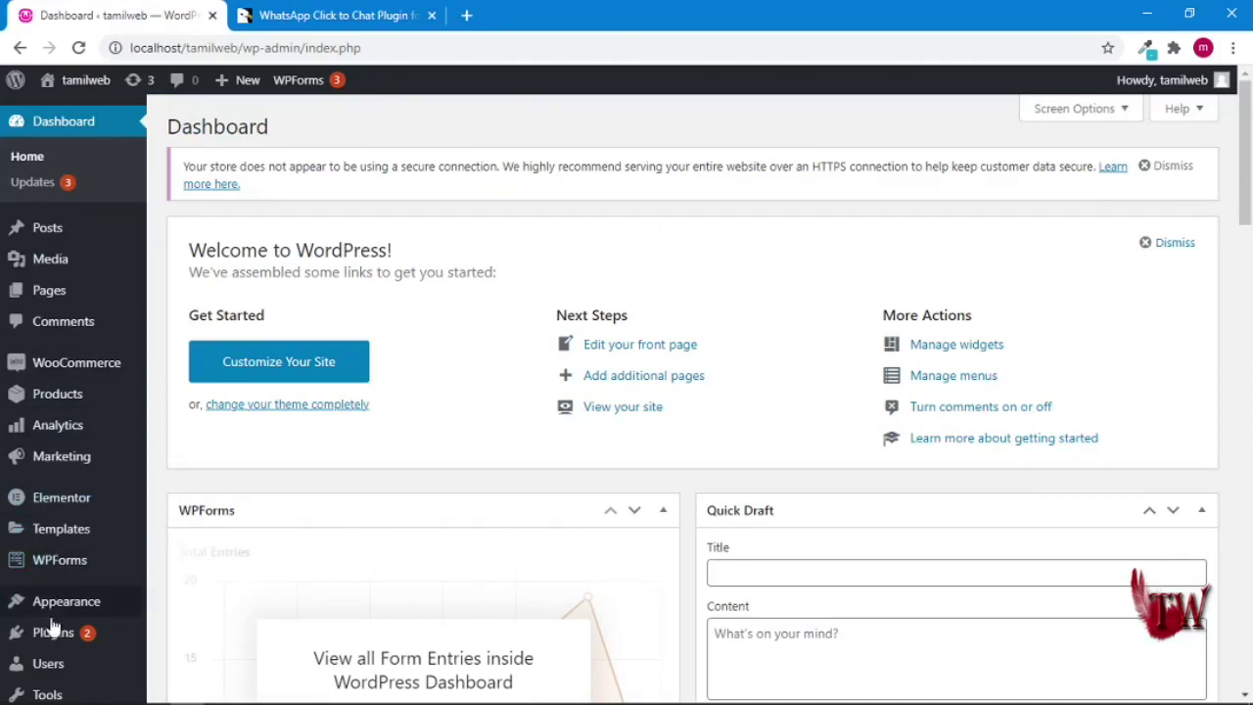
- Go to Plugins > Add New and reveal the Upload Plugin zip form
mouse_move(56, 644)
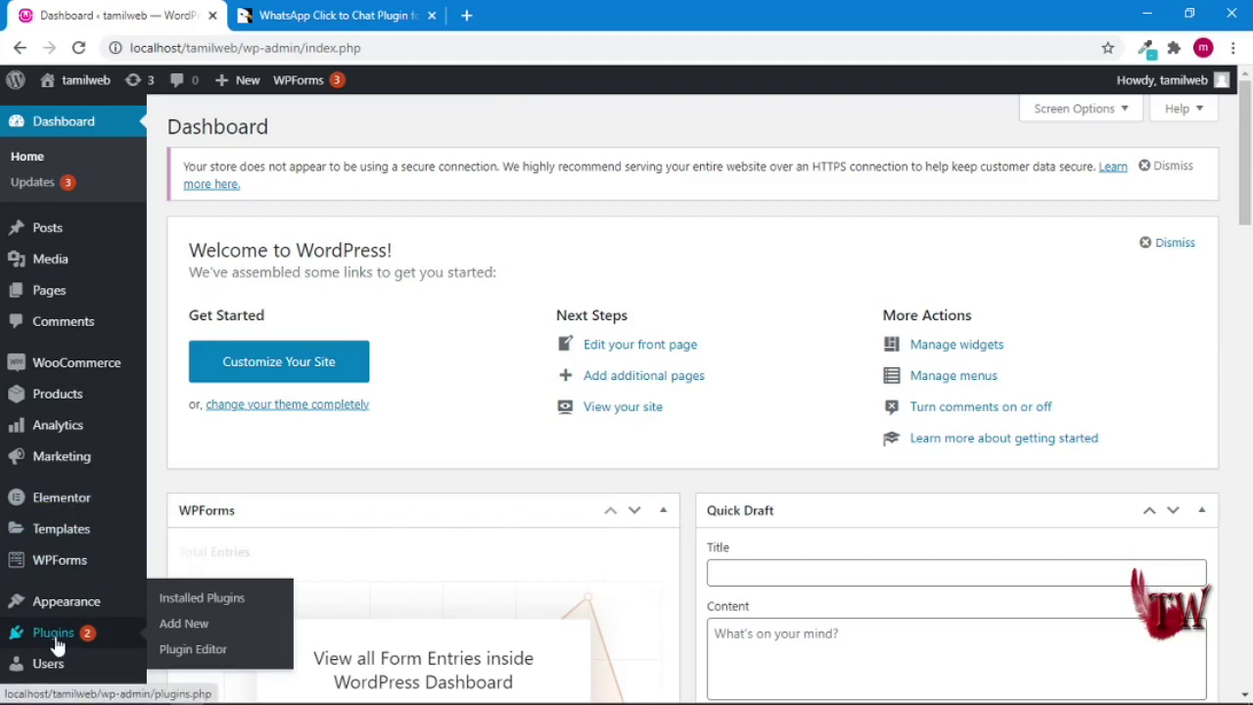
click(196, 631)
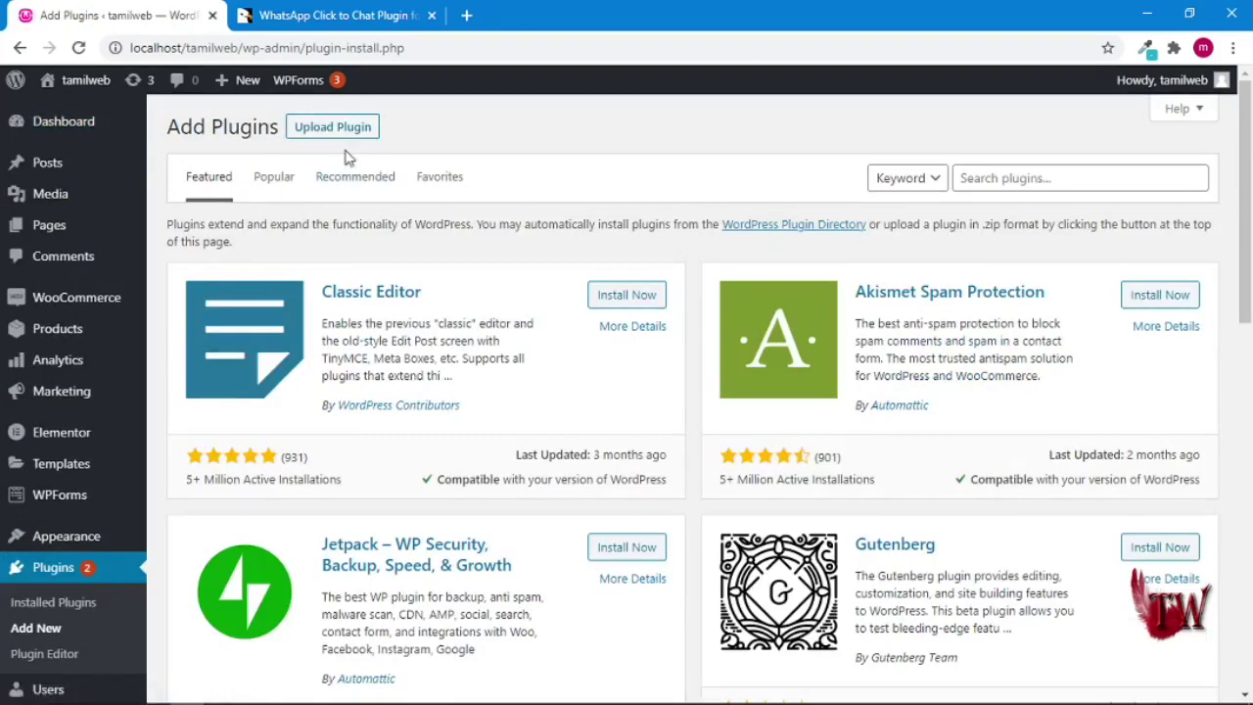
click(347, 131)
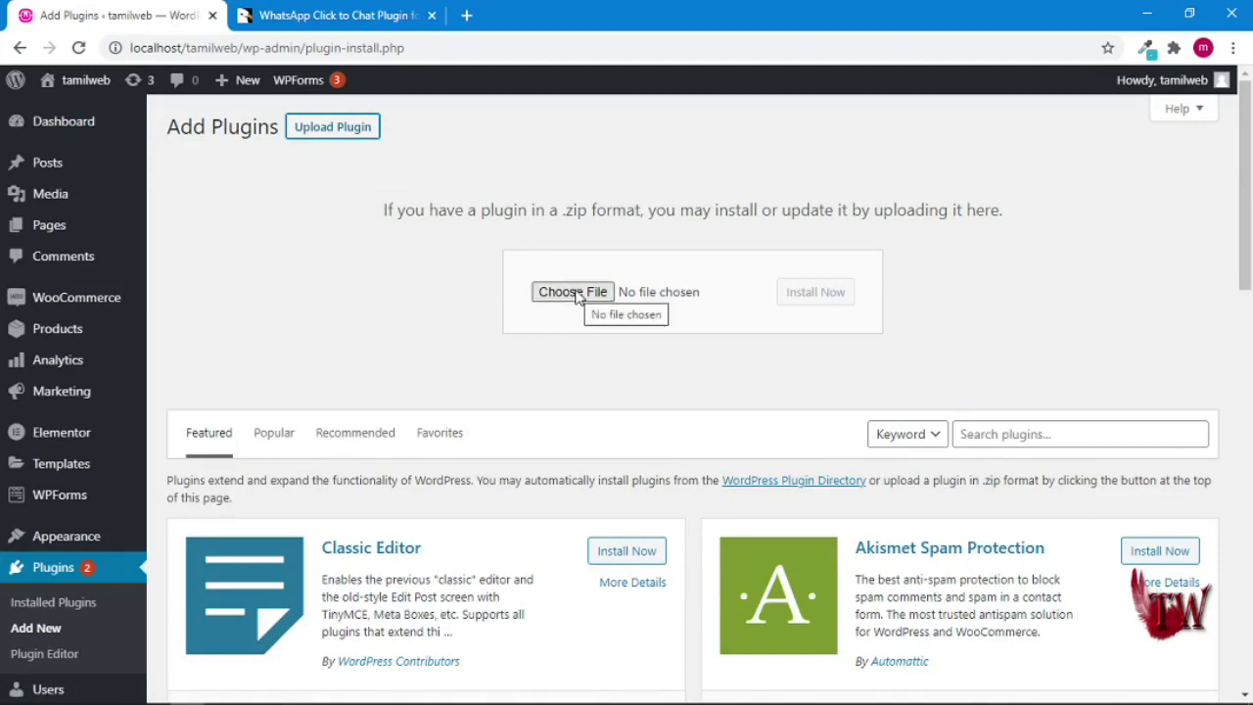
- Upload wpt-whatsapp-v2.2.5.zip from the downloads folder and install it
mouse_move(152, 693)
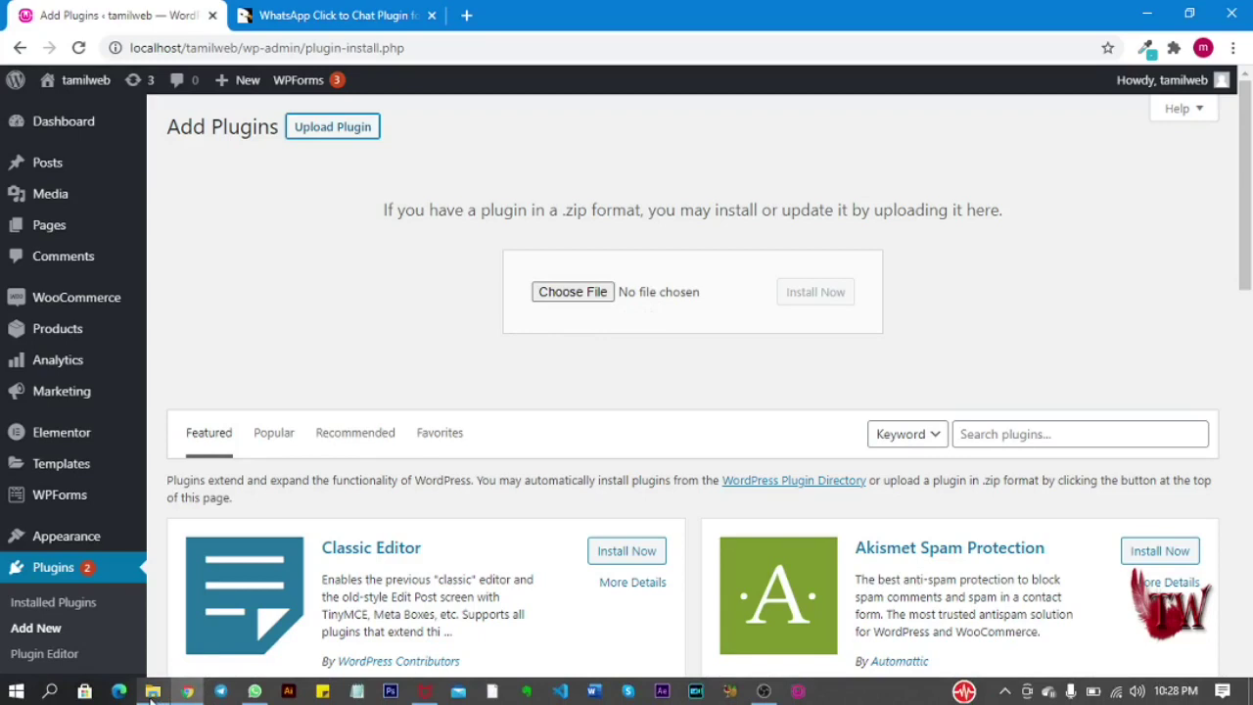
click(151, 693)
click(201, 265)
drag(202, 409, 668, 293)
click(817, 303)
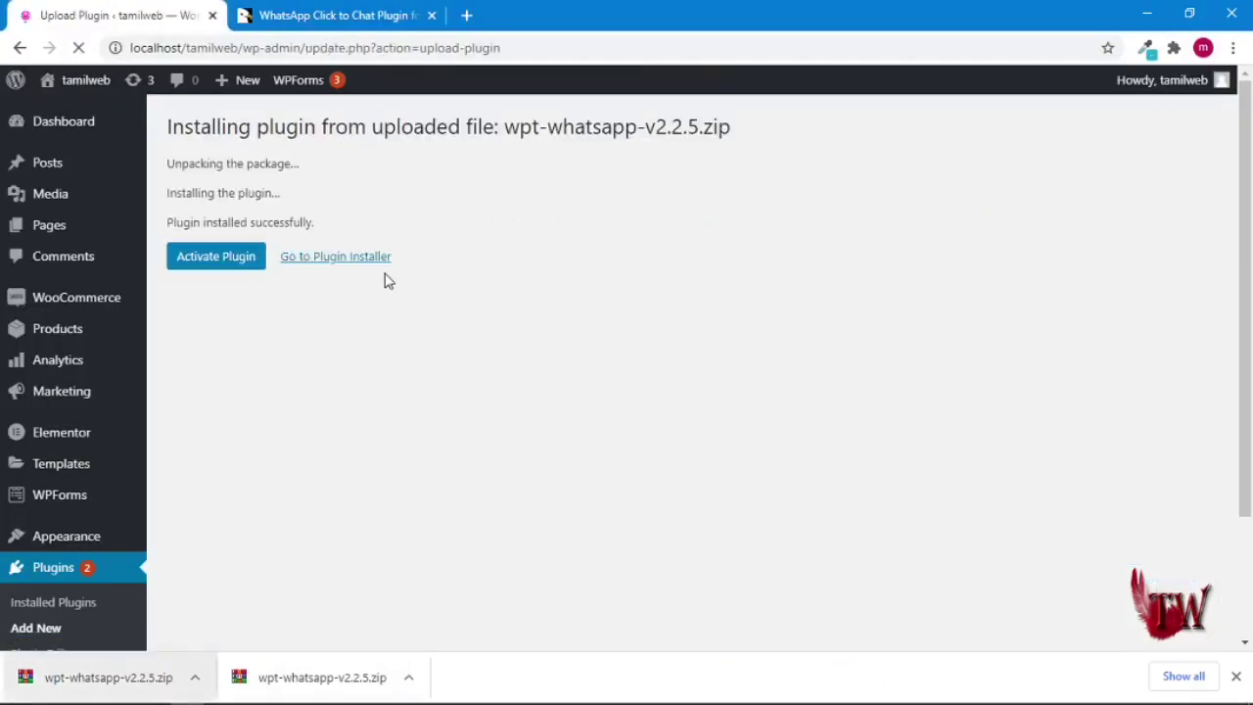
- Activate the newly installed WhatsApp plugin and dismiss the recent downloads list
click(225, 264)
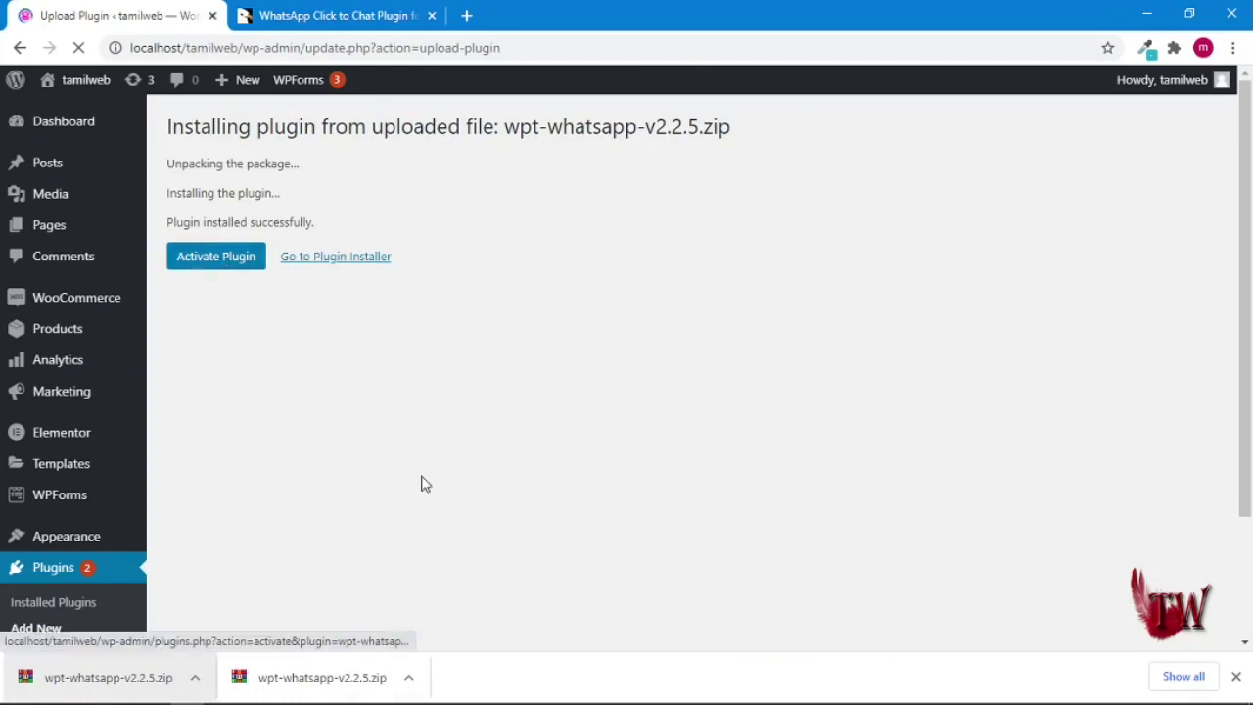
click(241, 269)
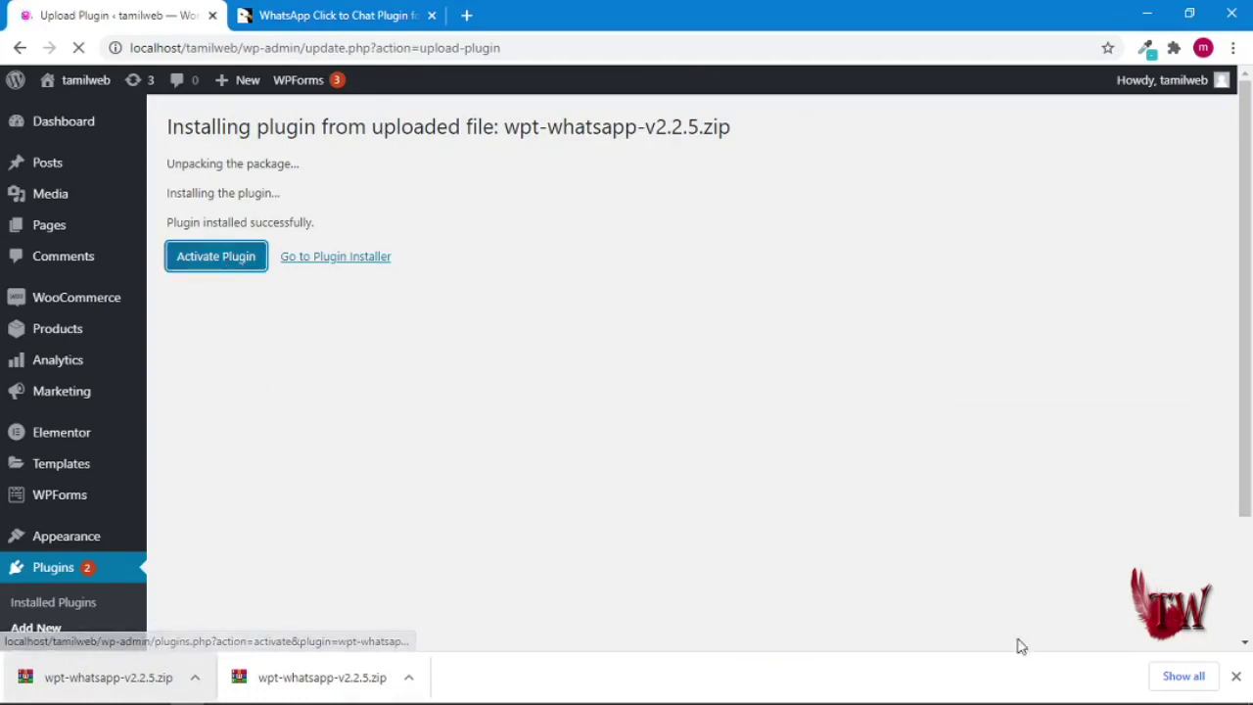
click(1235, 675)
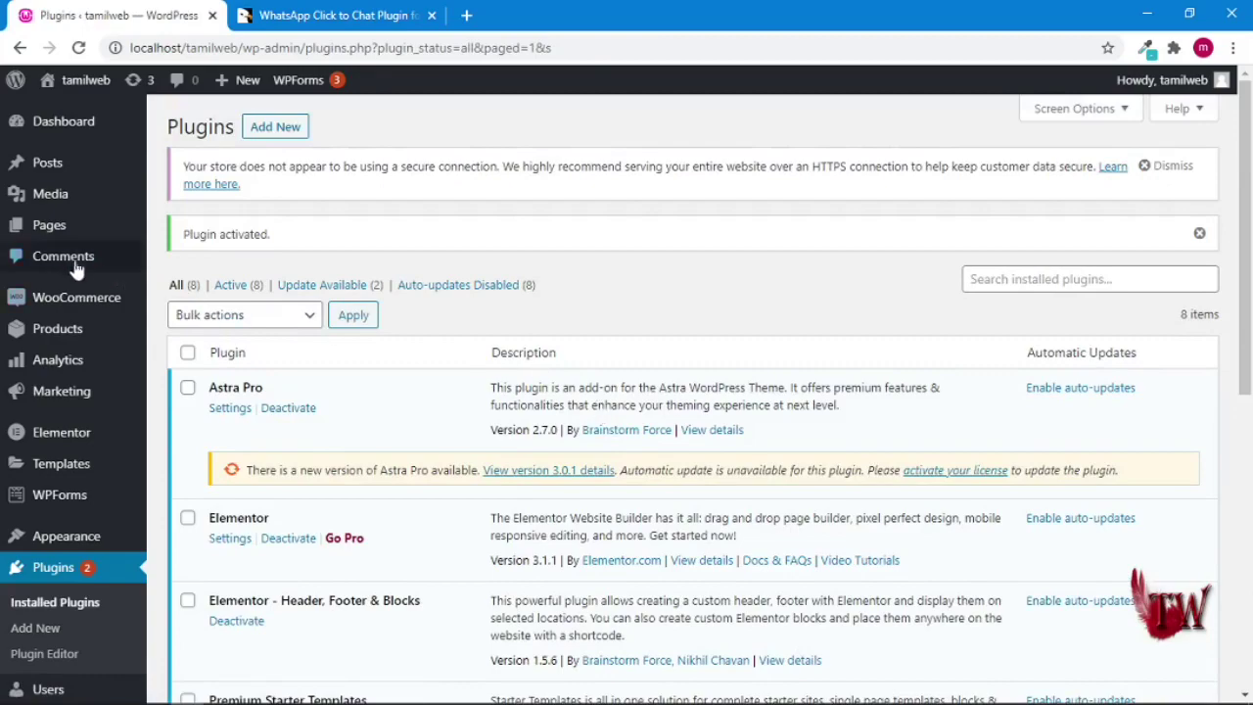
- Open the WhatsApp plugin's Add New Account form from the admin sidebar
scroll(98, 275, down, 4)
mouse_move(69, 648)
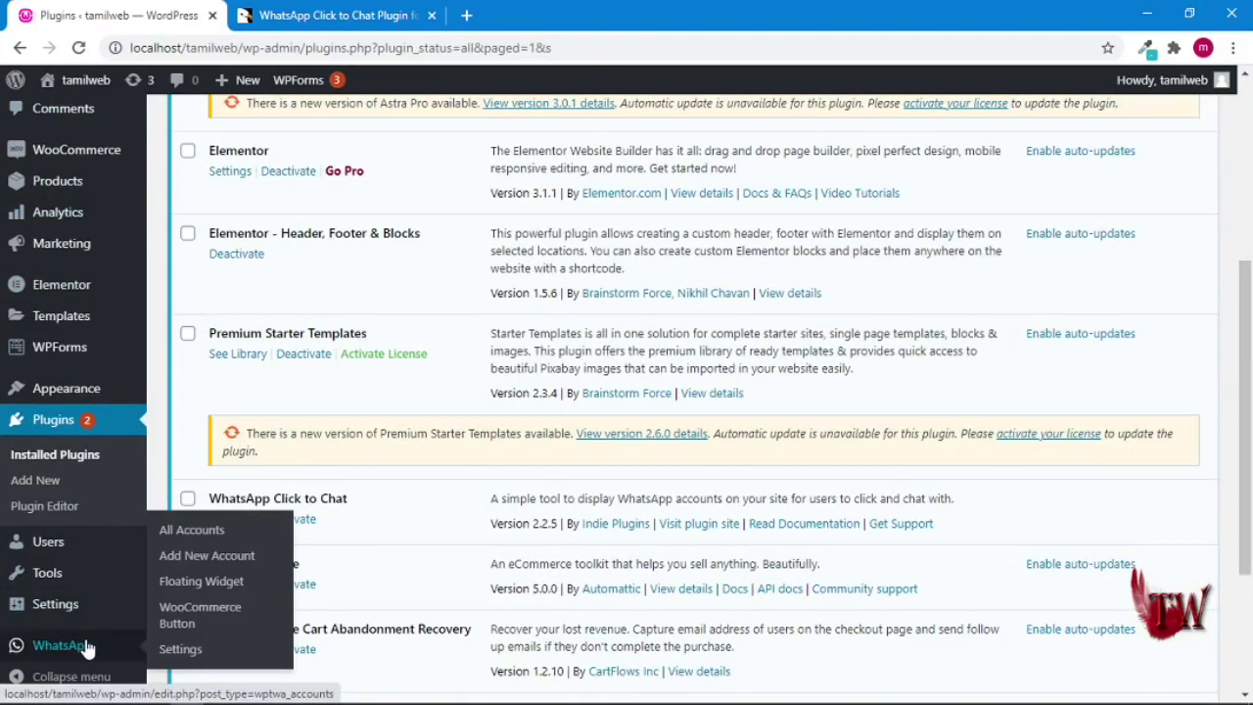
click(217, 556)
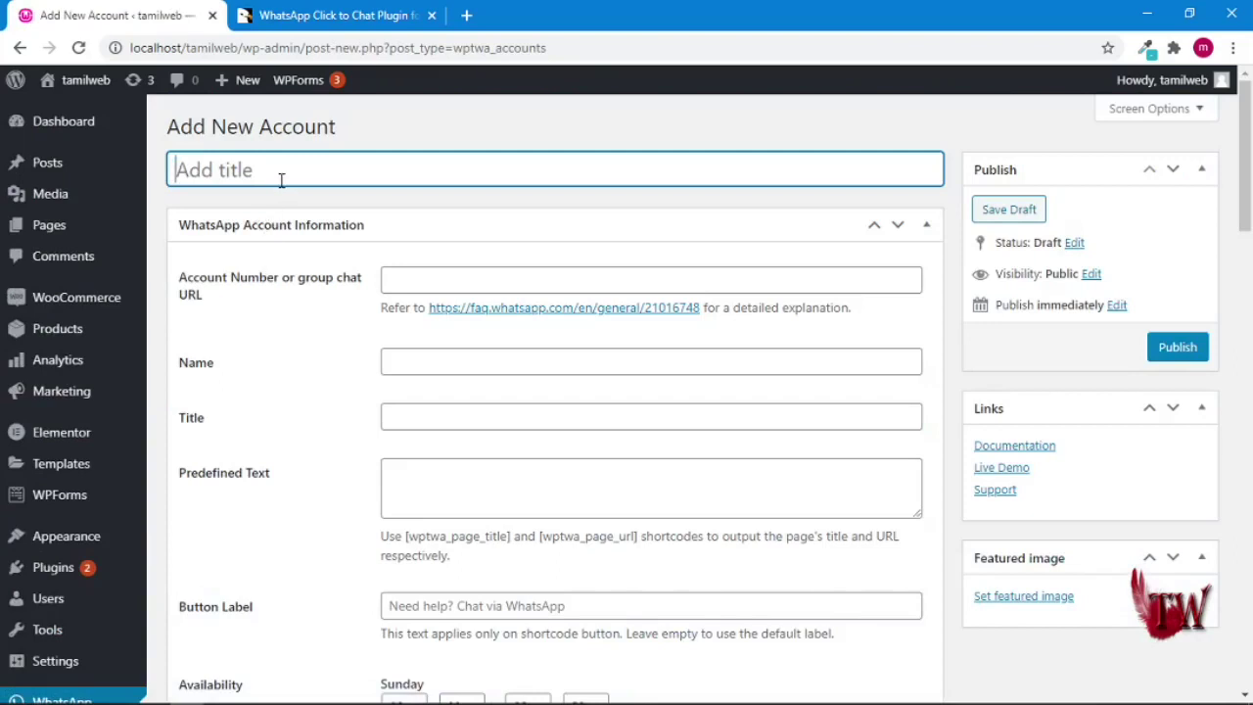
- Title the account Customer Support, then enter its WhatsApp number, agent name and job title Customer Service
text(Customer )
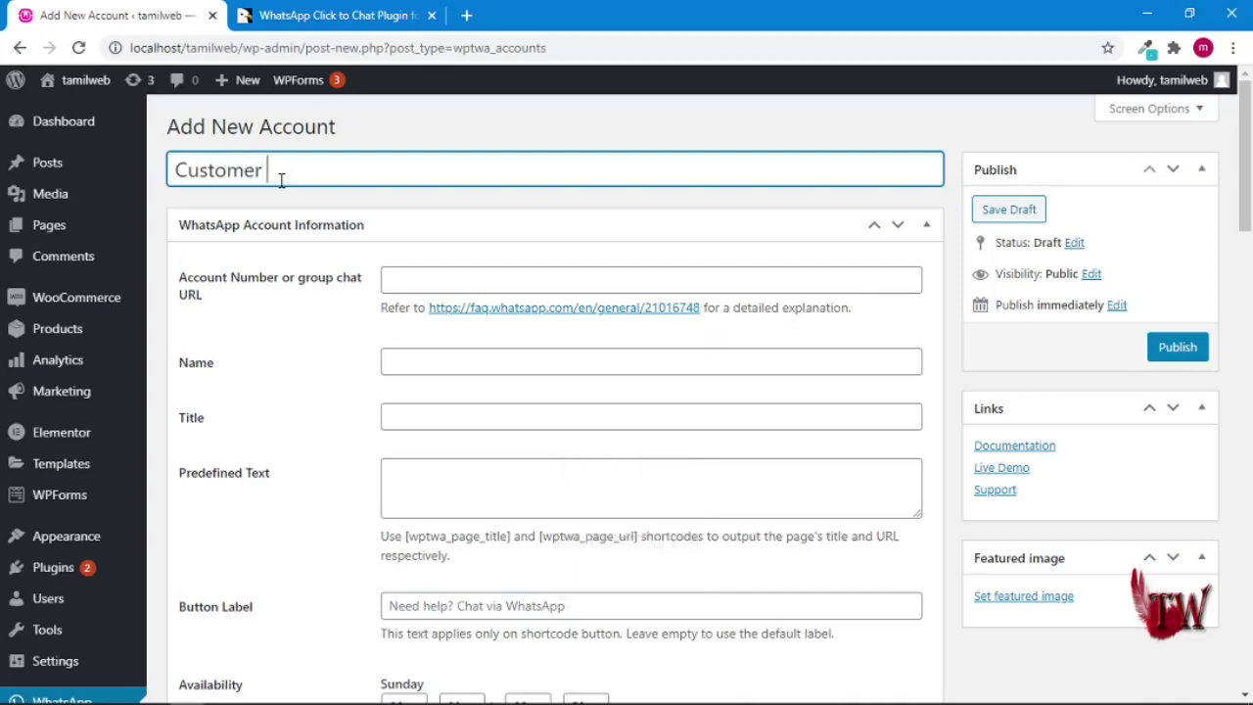
text(Support)
click(440, 279)
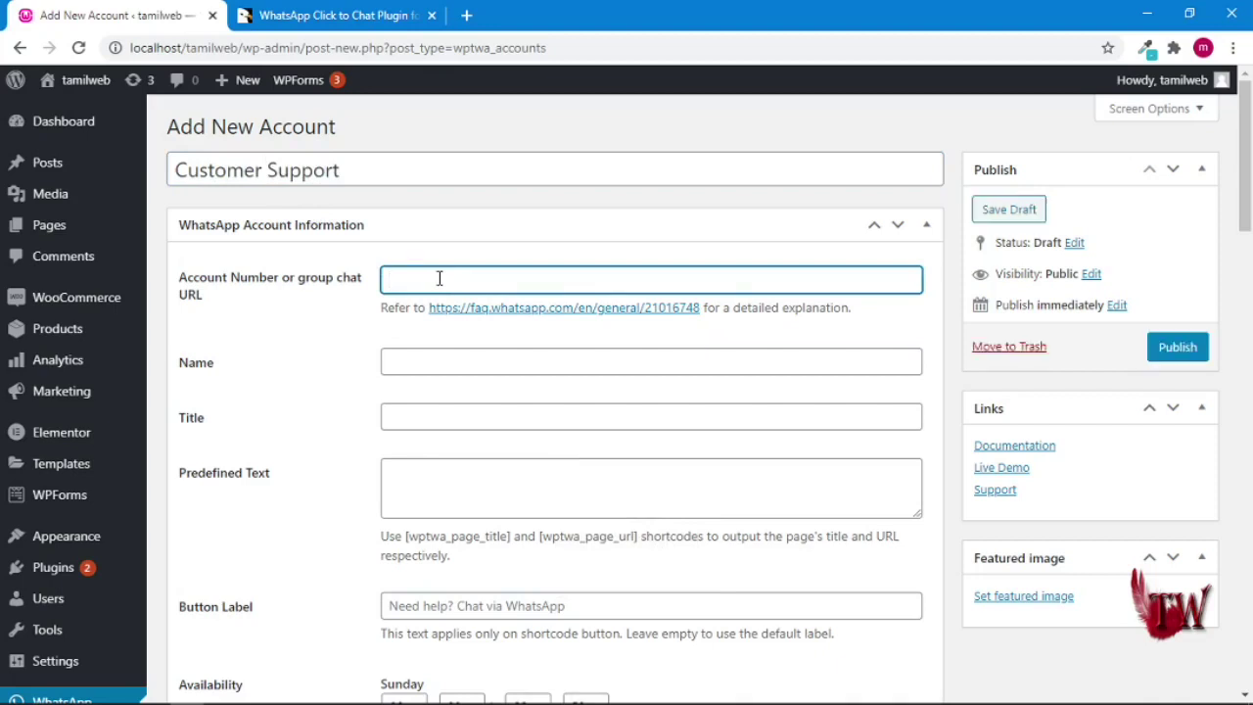
click(444, 360)
text(Vijay)
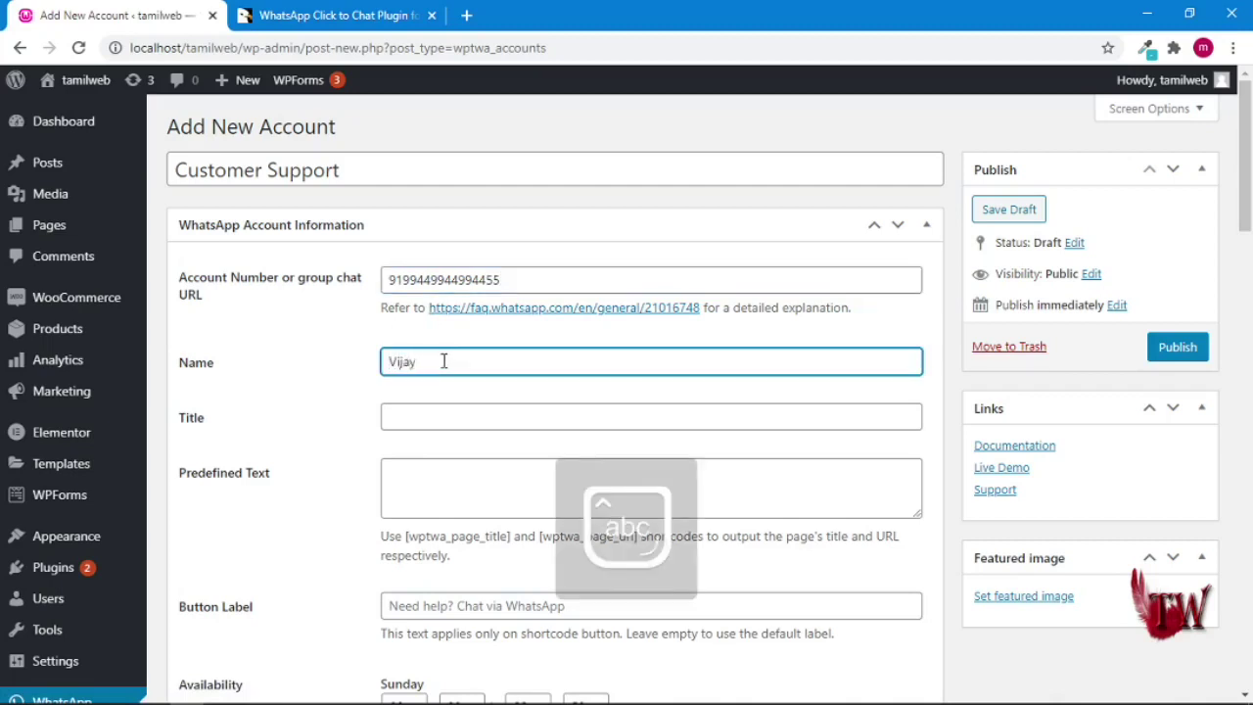
click(445, 407)
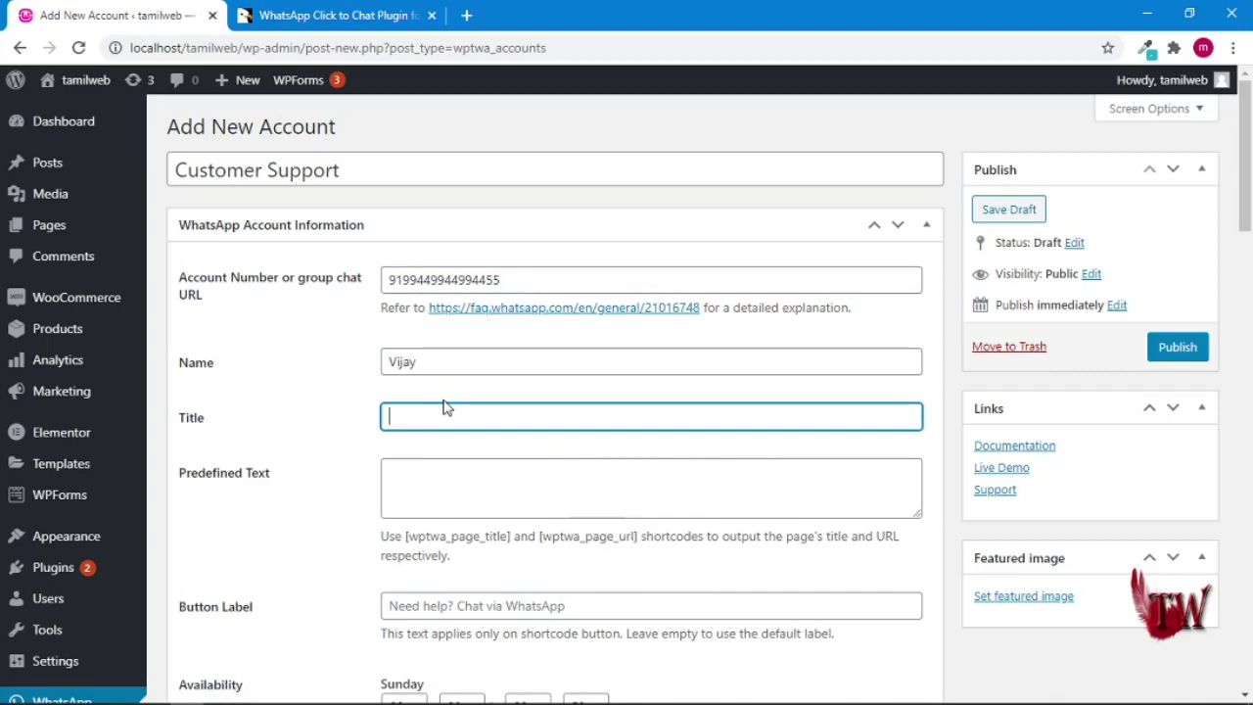
text(Customer S)
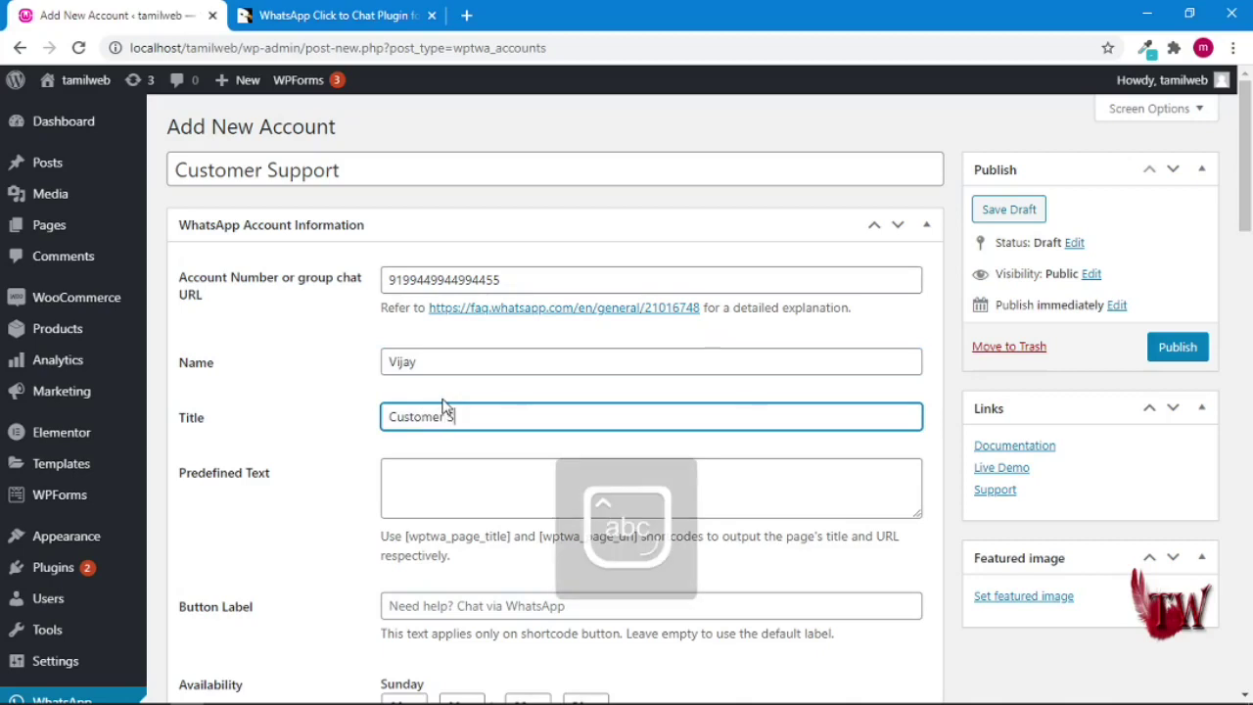
text(ervice)
scroll(453, 456, down, 2)
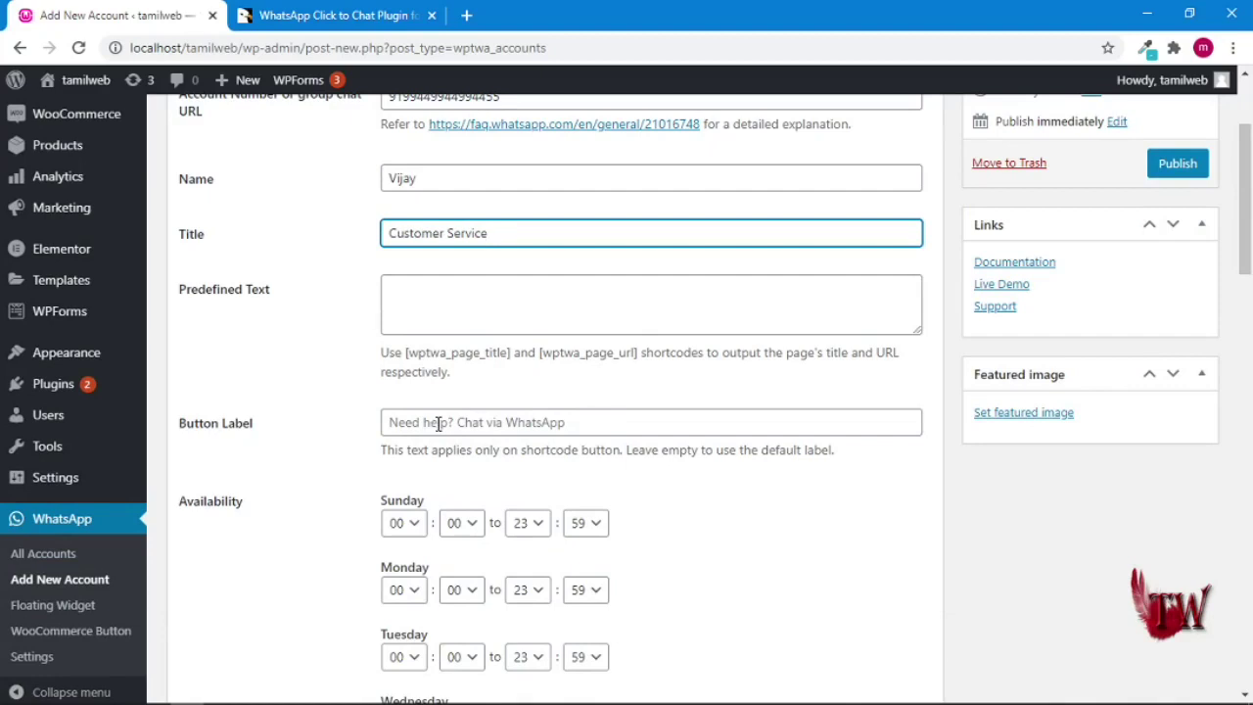
- Set availability start times: Sunday 01:10, Monday 01:03, Tuesday 03:04
scroll(591, 431, down, 2)
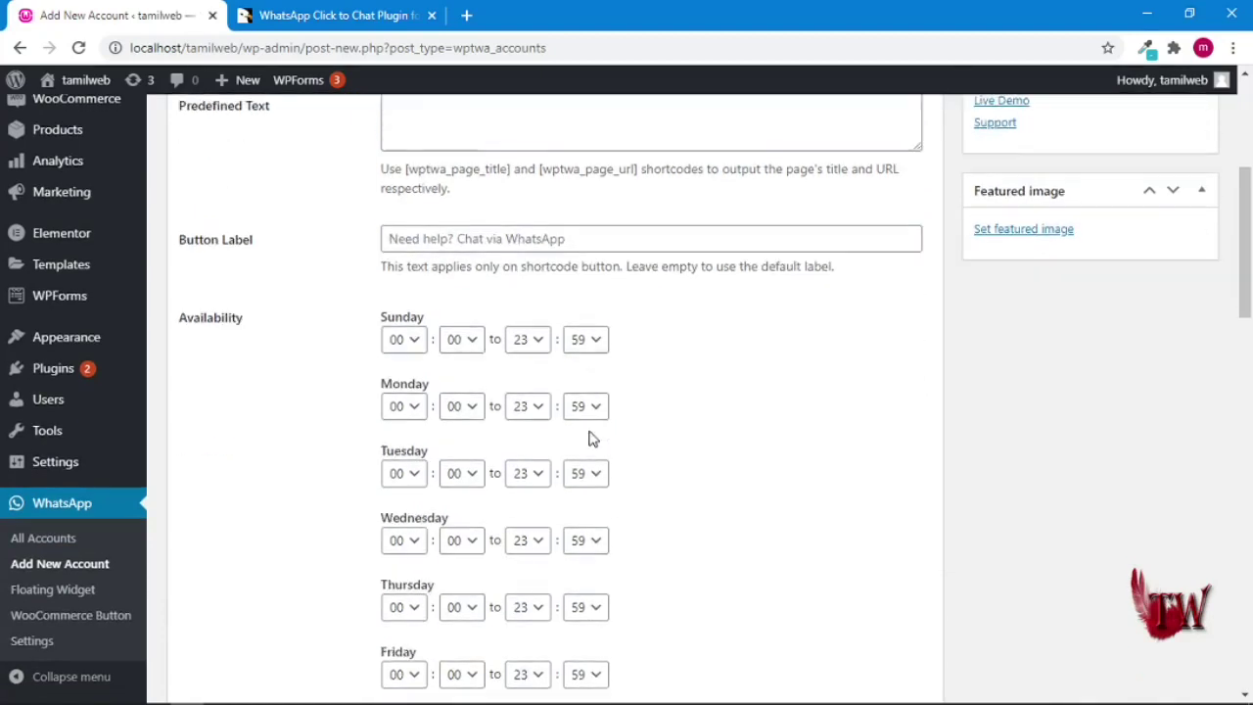
scroll(668, 380, down, 2)
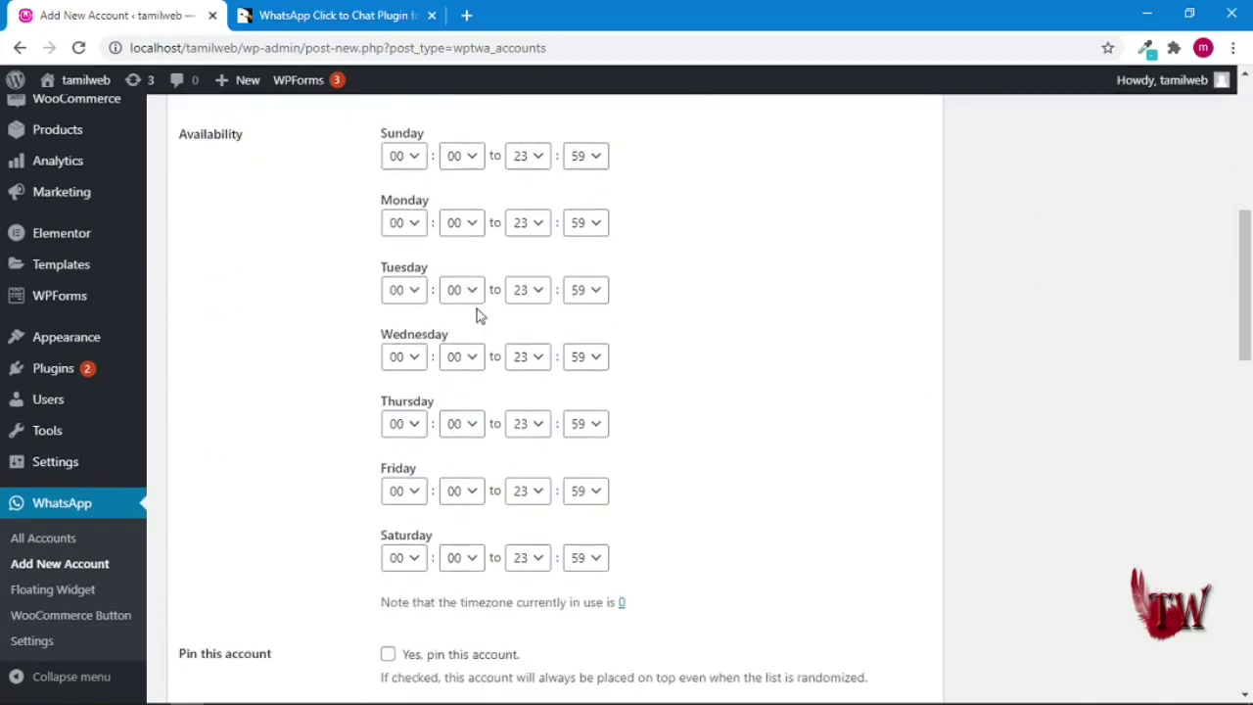
scroll(646, 178, up, 1)
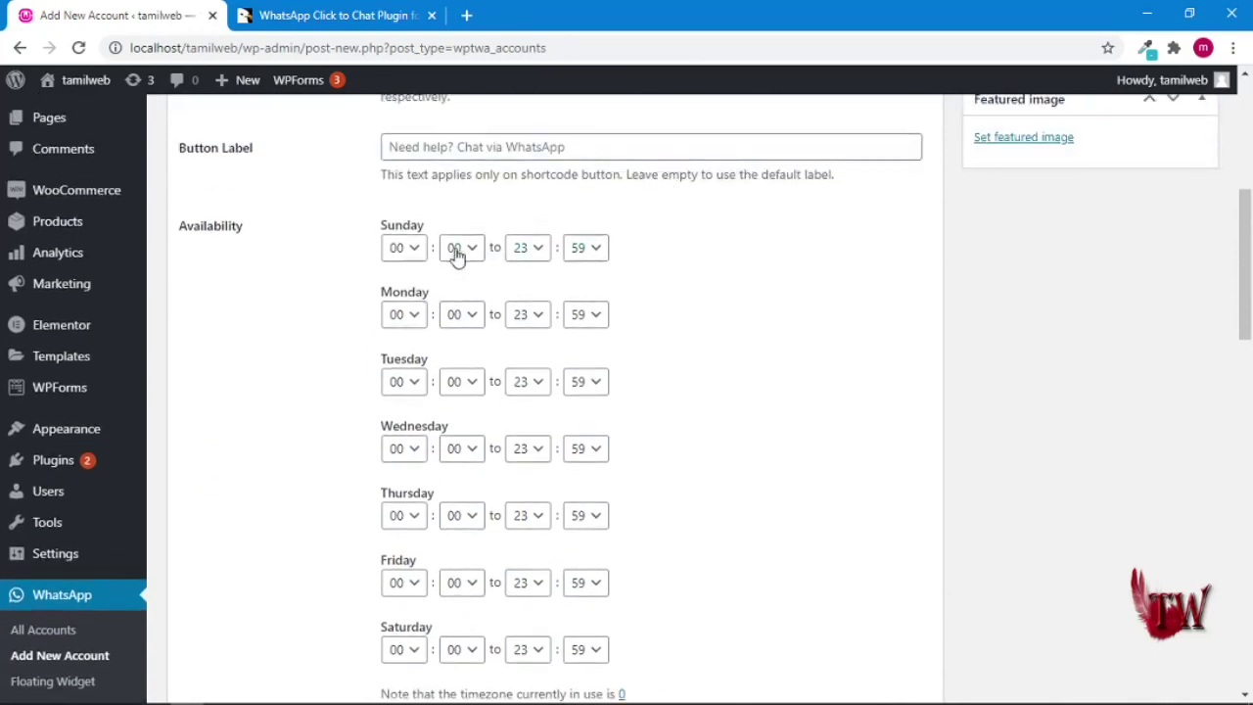
click(411, 248)
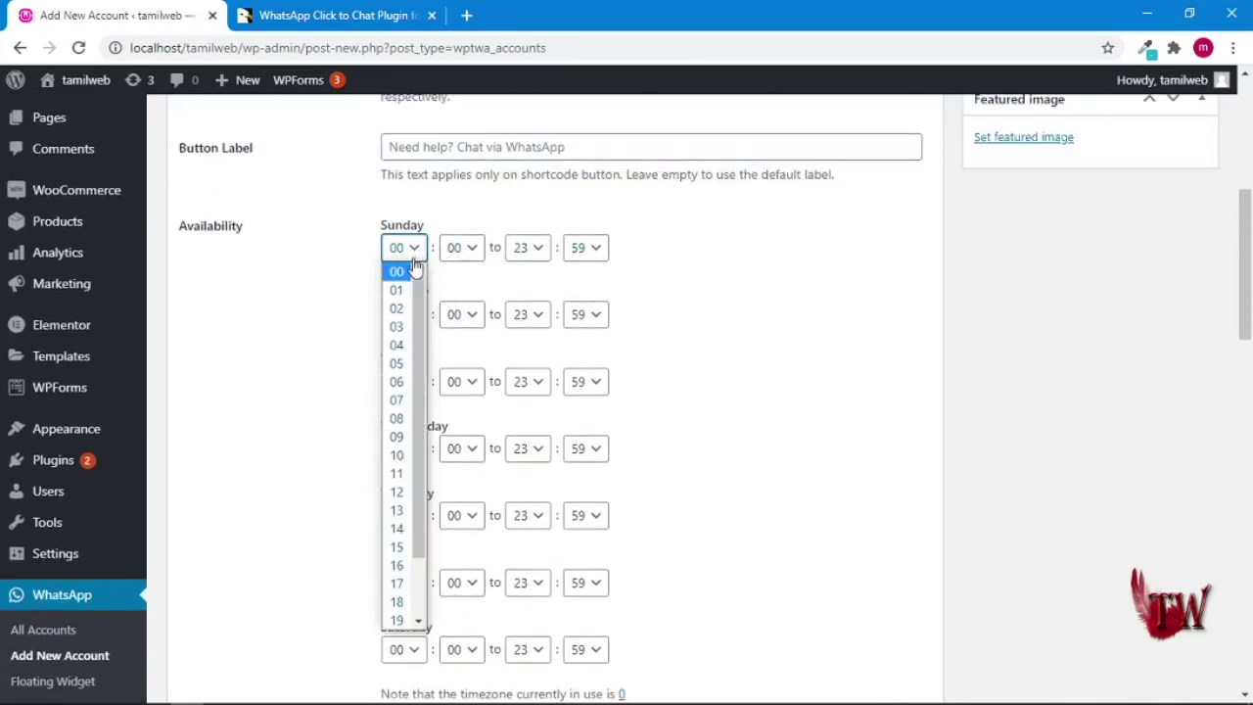
click(405, 291)
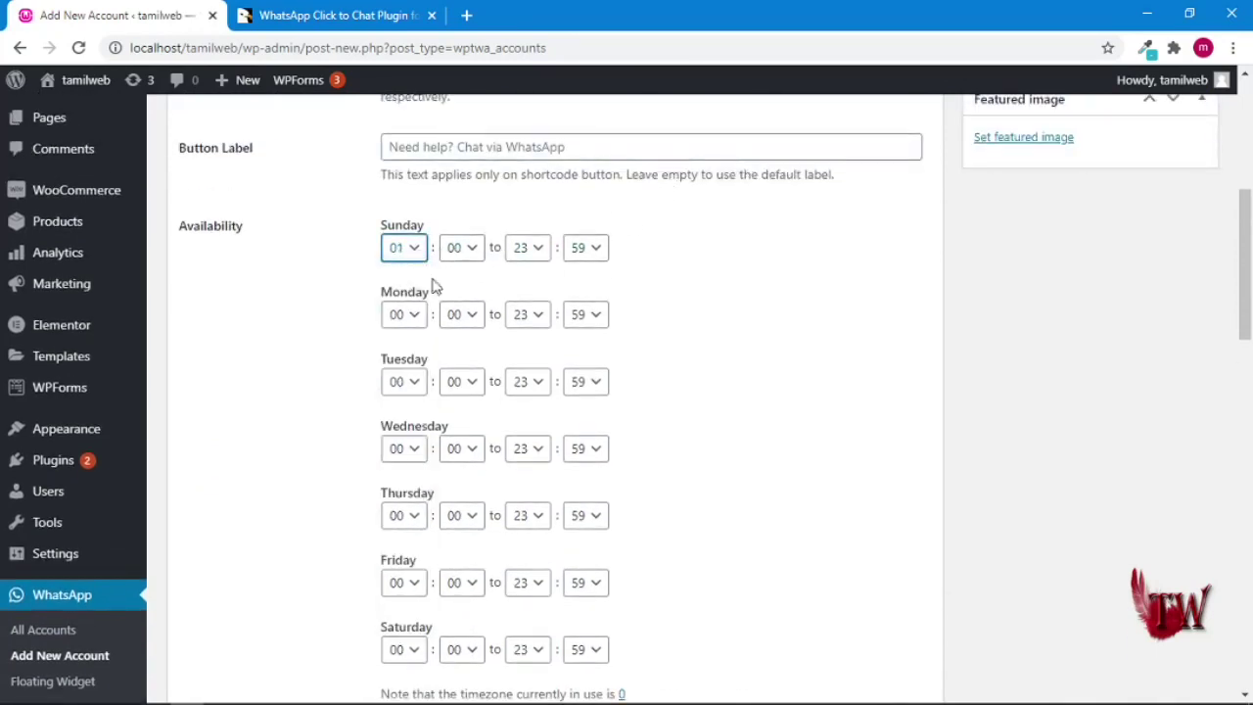
click(478, 250)
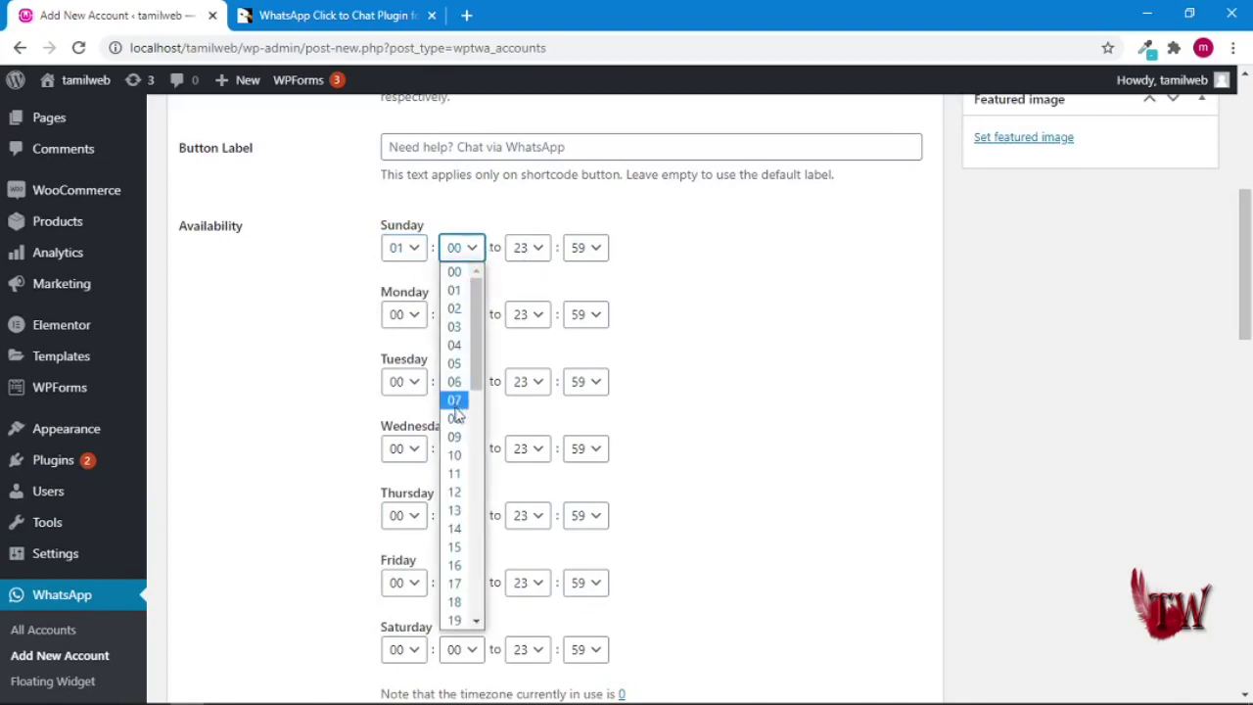
click(456, 456)
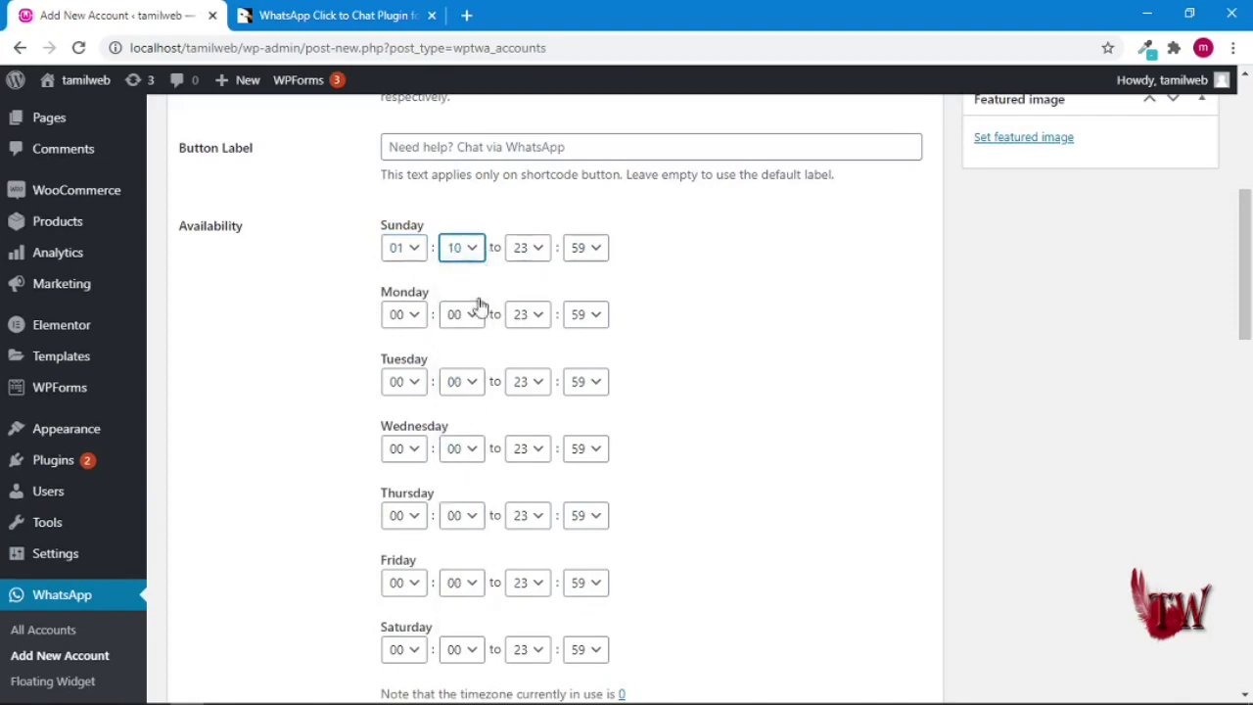
click(419, 319)
click(409, 357)
click(472, 319)
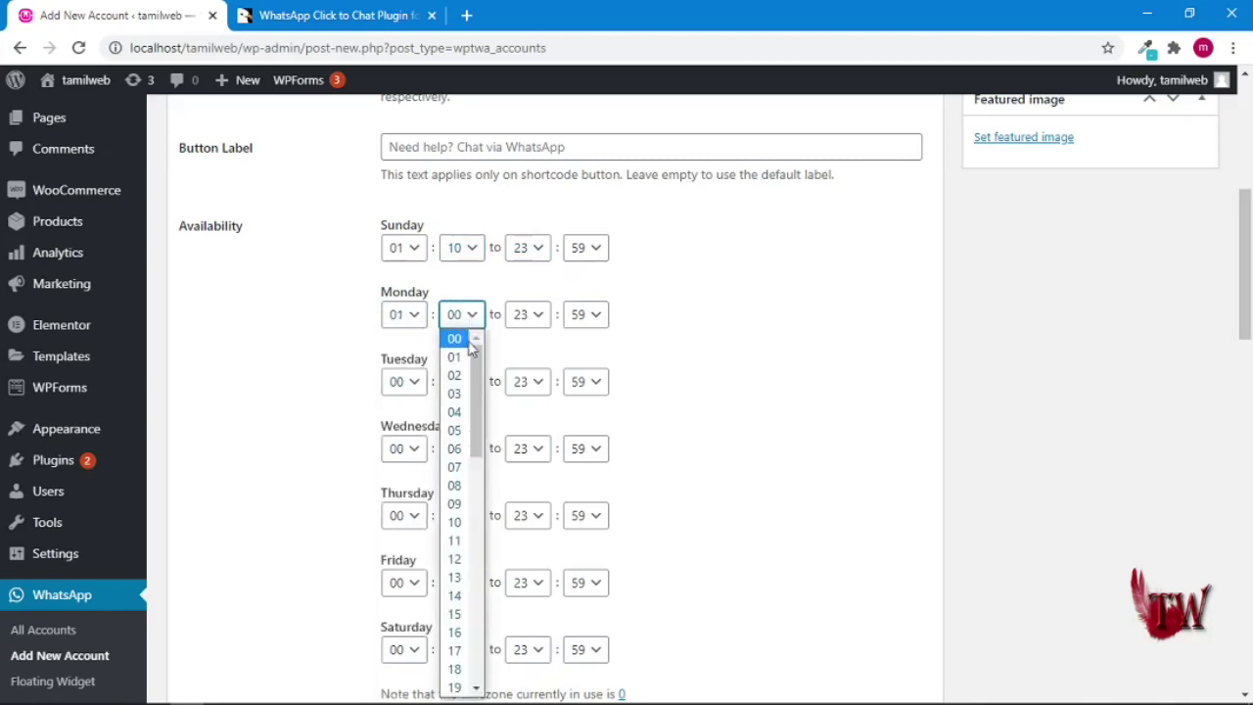
click(456, 395)
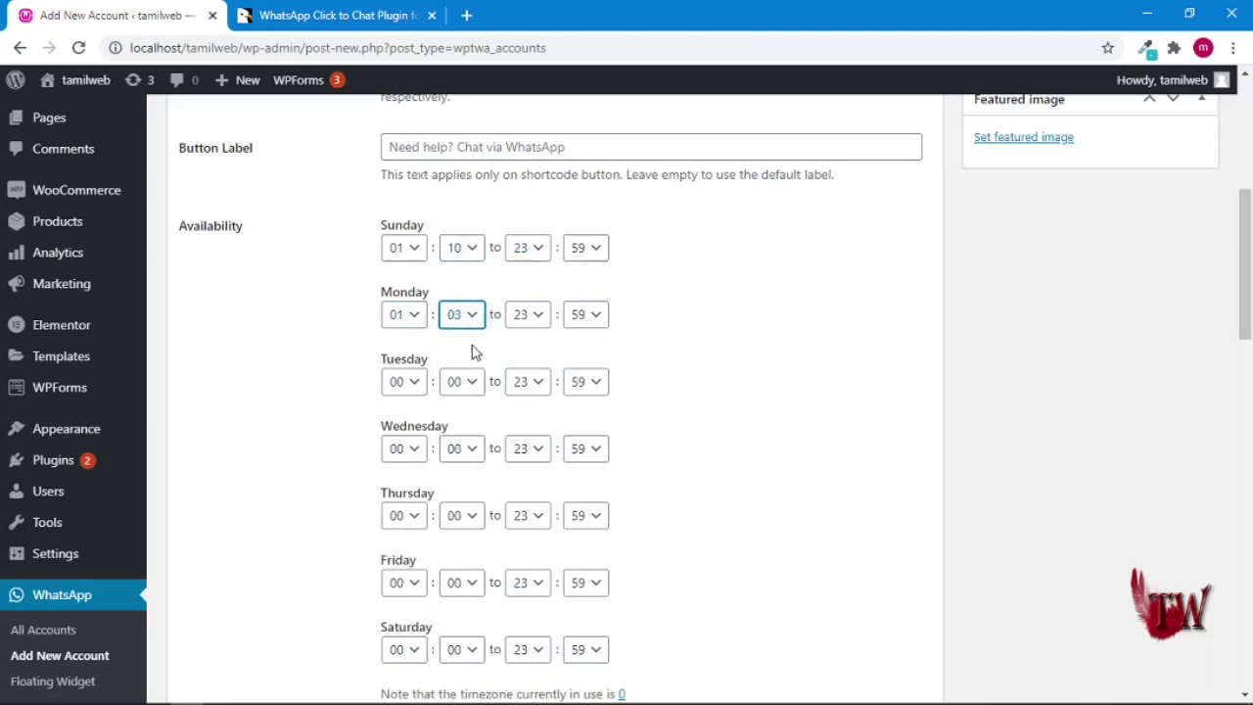
click(418, 388)
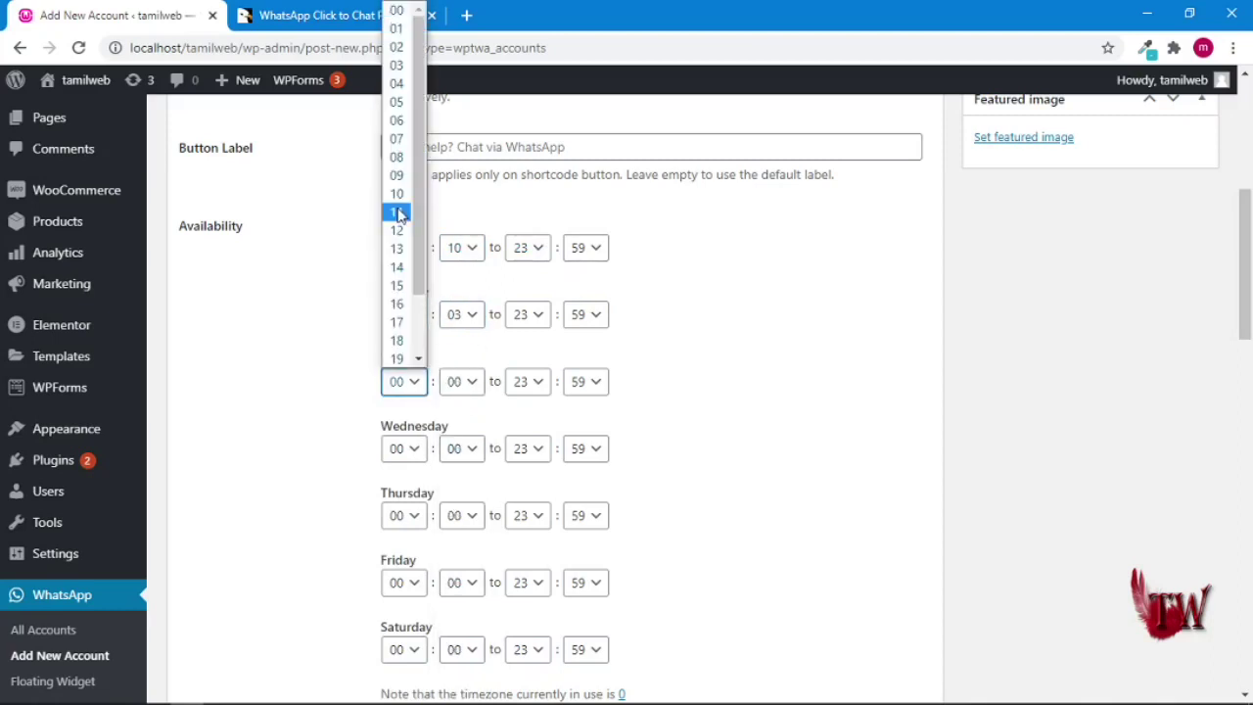
click(401, 65)
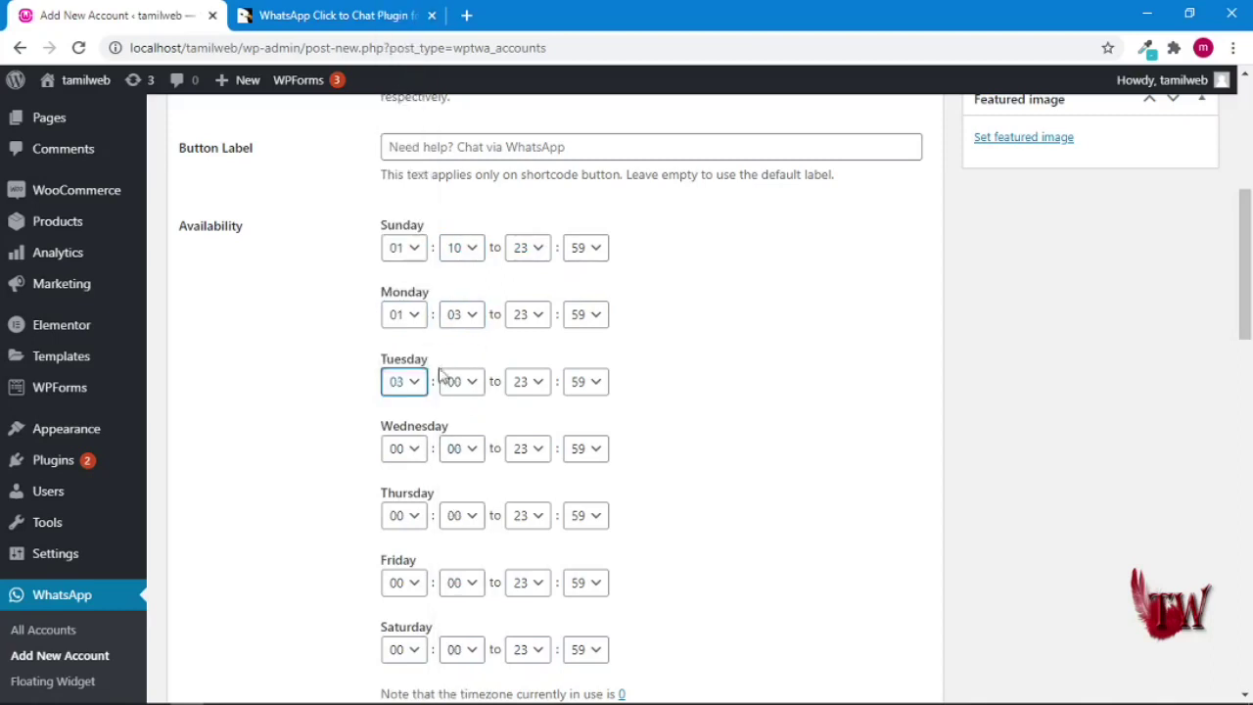
click(478, 390)
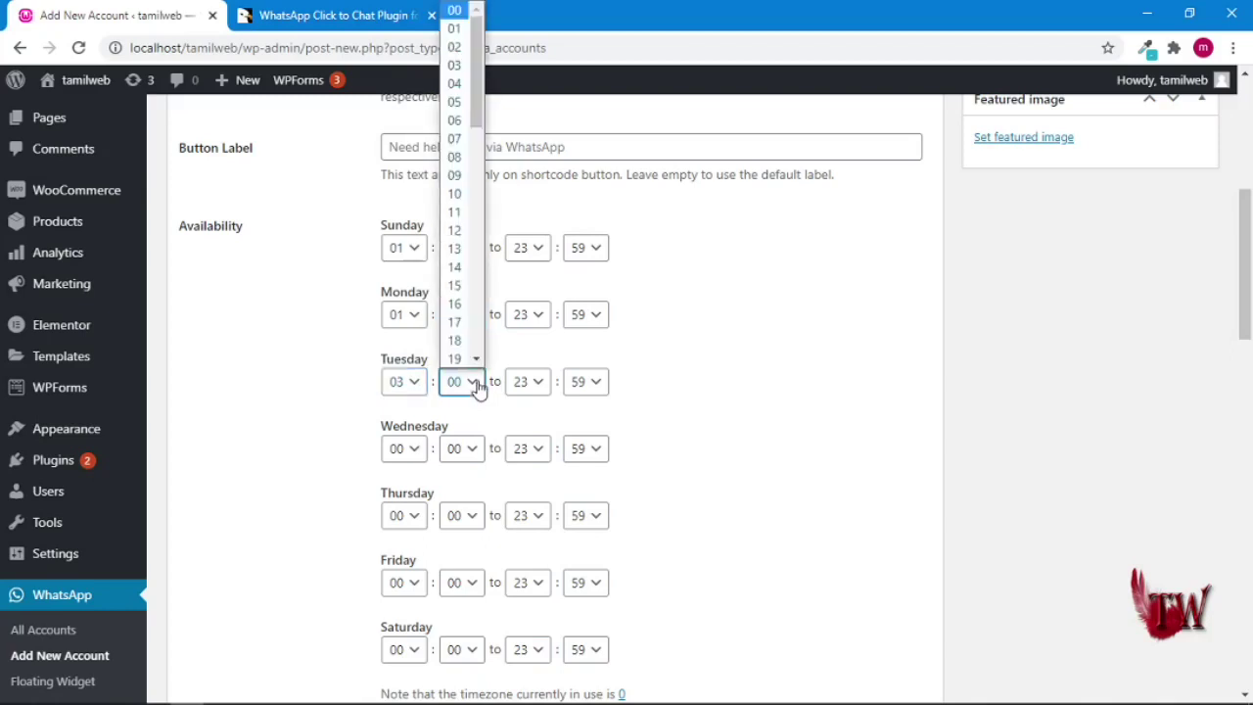
click(455, 84)
- Set start times Wednesday 05:17, Thursday 10:16, Friday 04:11 and Saturday 02:09
click(412, 453)
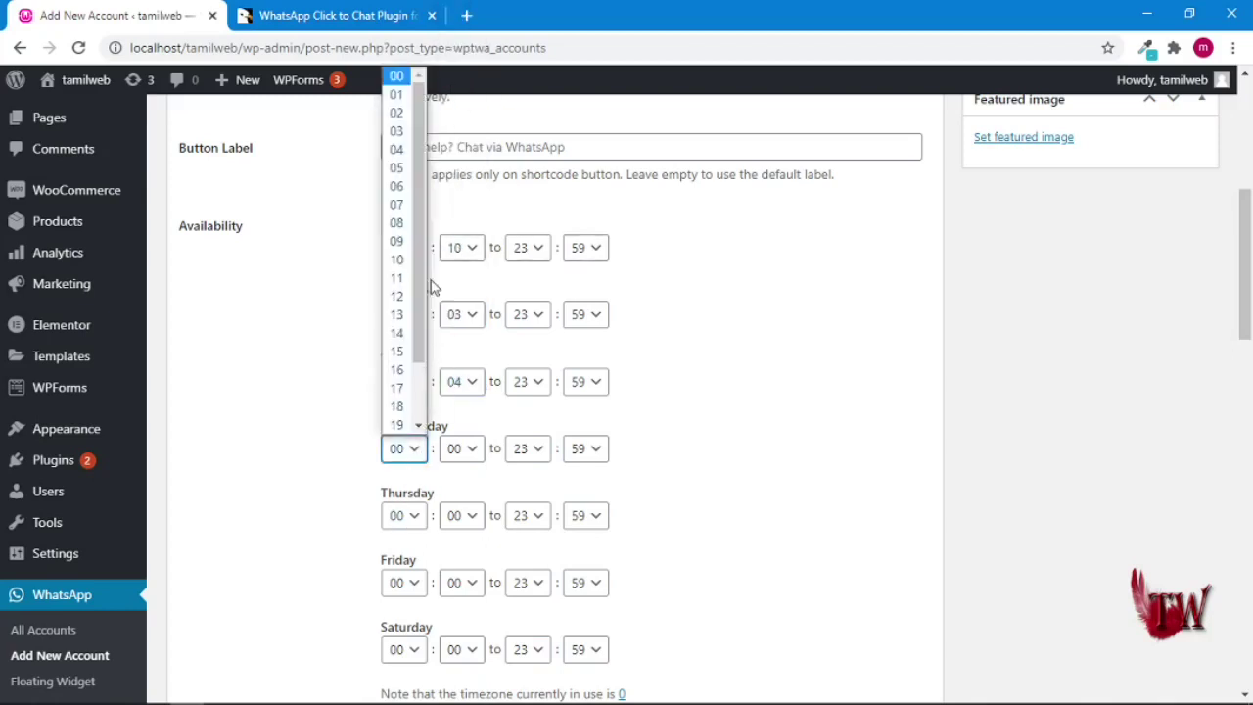
click(396, 167)
click(467, 456)
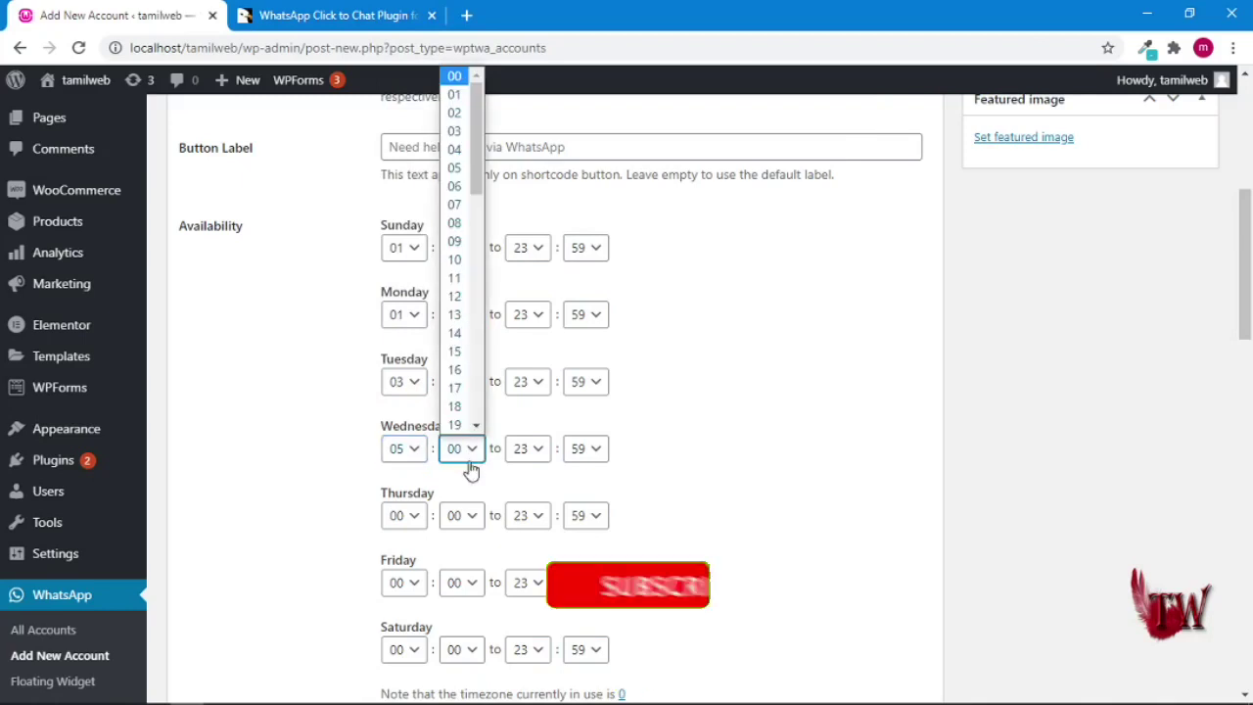
click(454, 388)
click(404, 515)
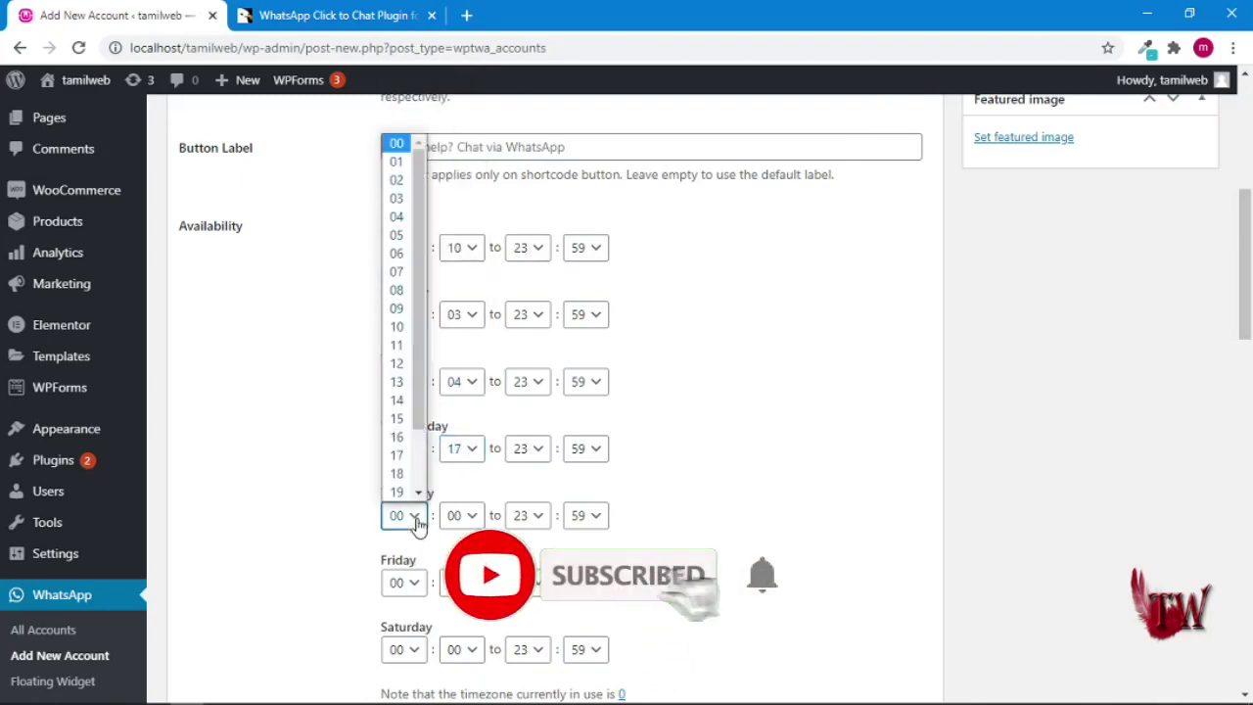
click(397, 323)
click(471, 517)
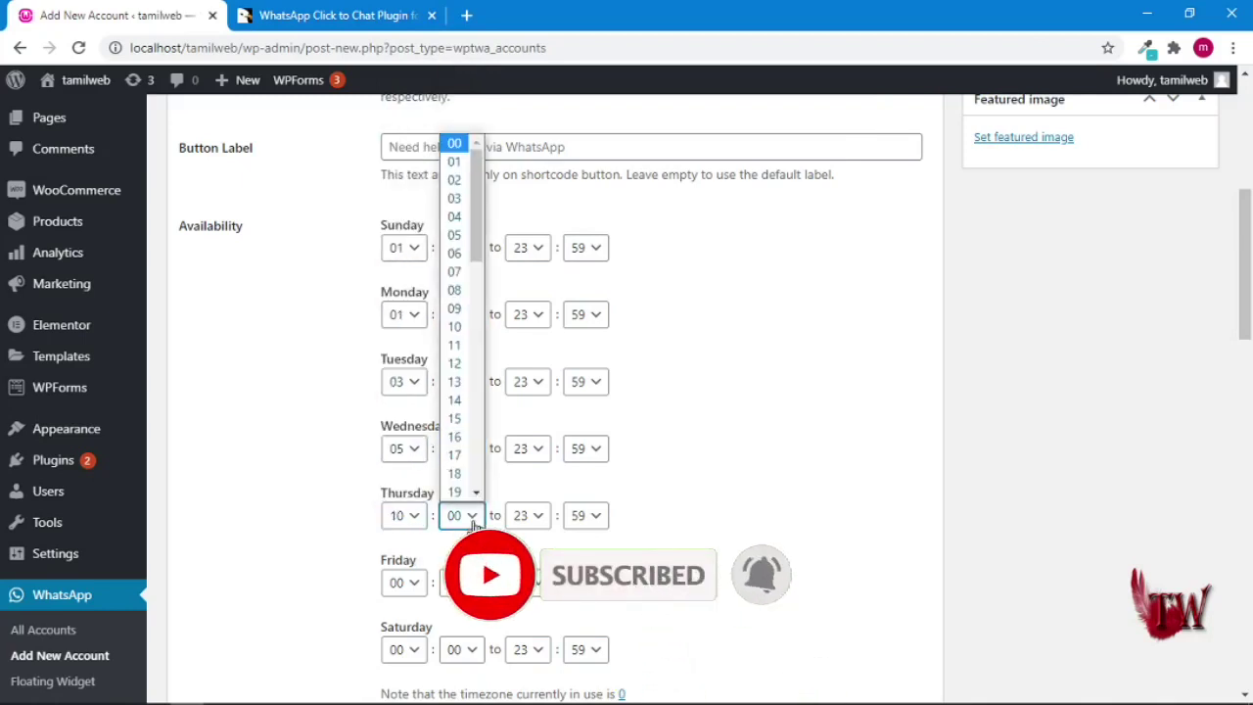
click(456, 437)
click(414, 584)
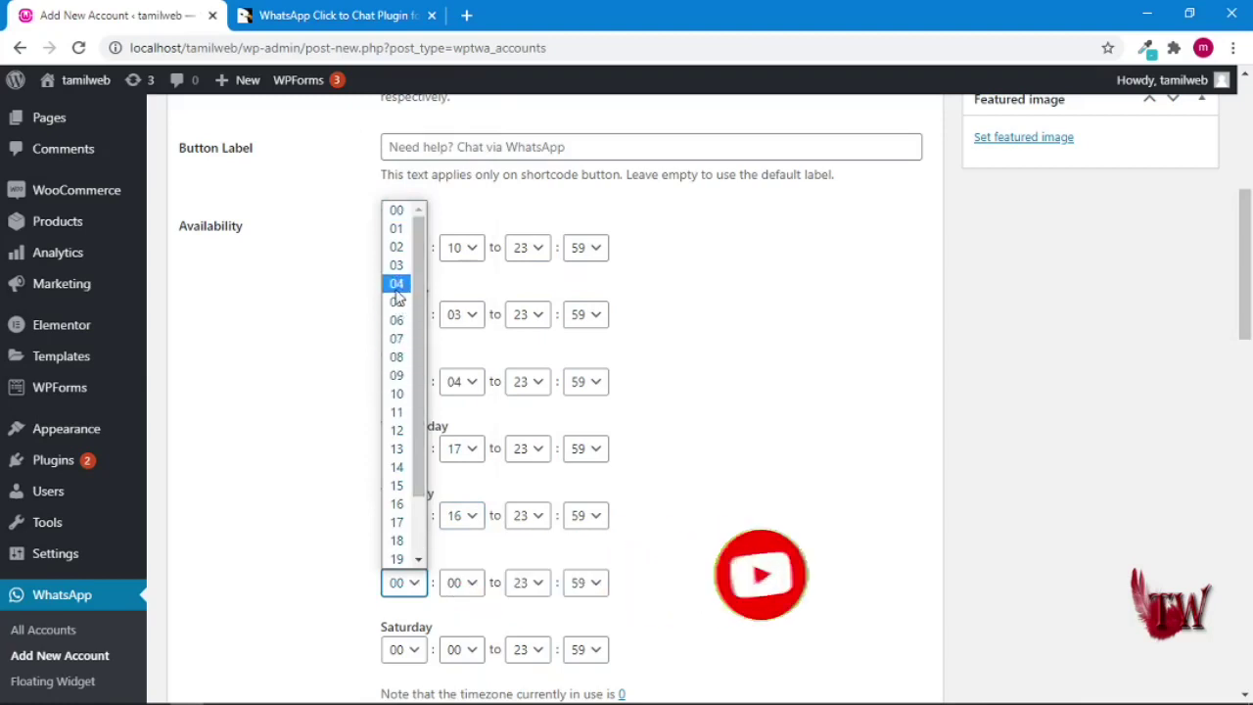
click(396, 281)
click(469, 584)
click(453, 412)
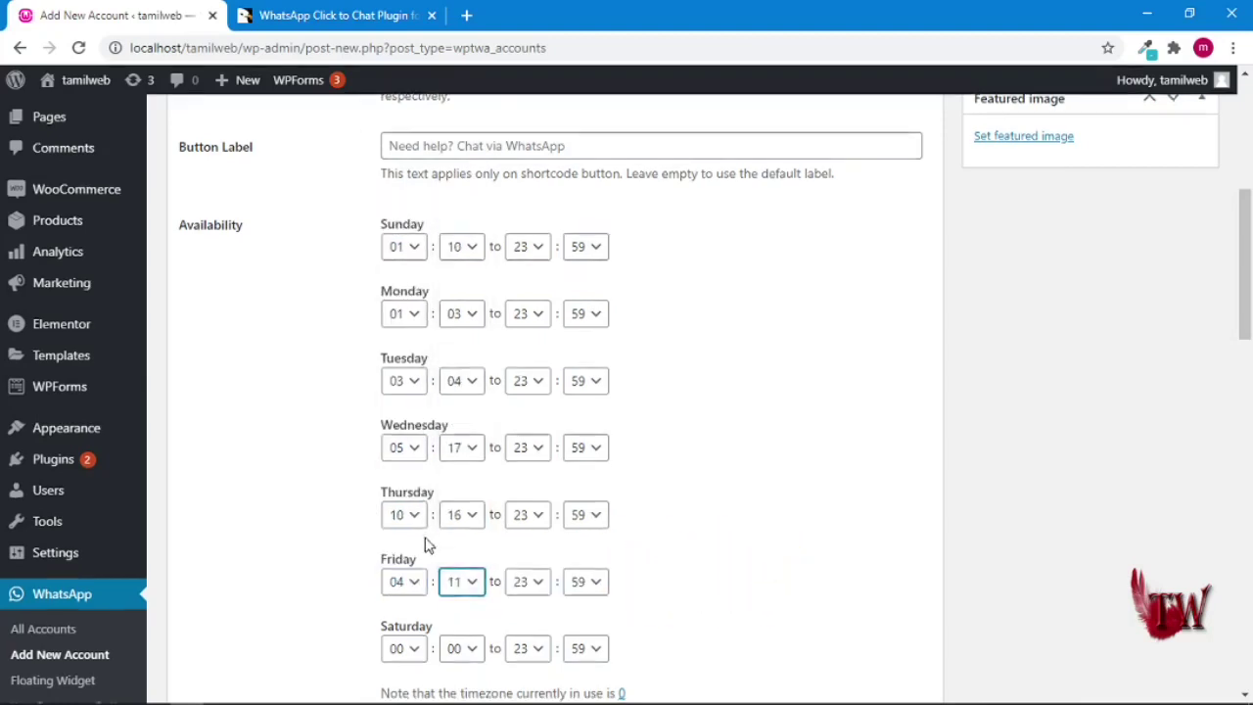
scroll(430, 538, down, 2)
click(405, 466)
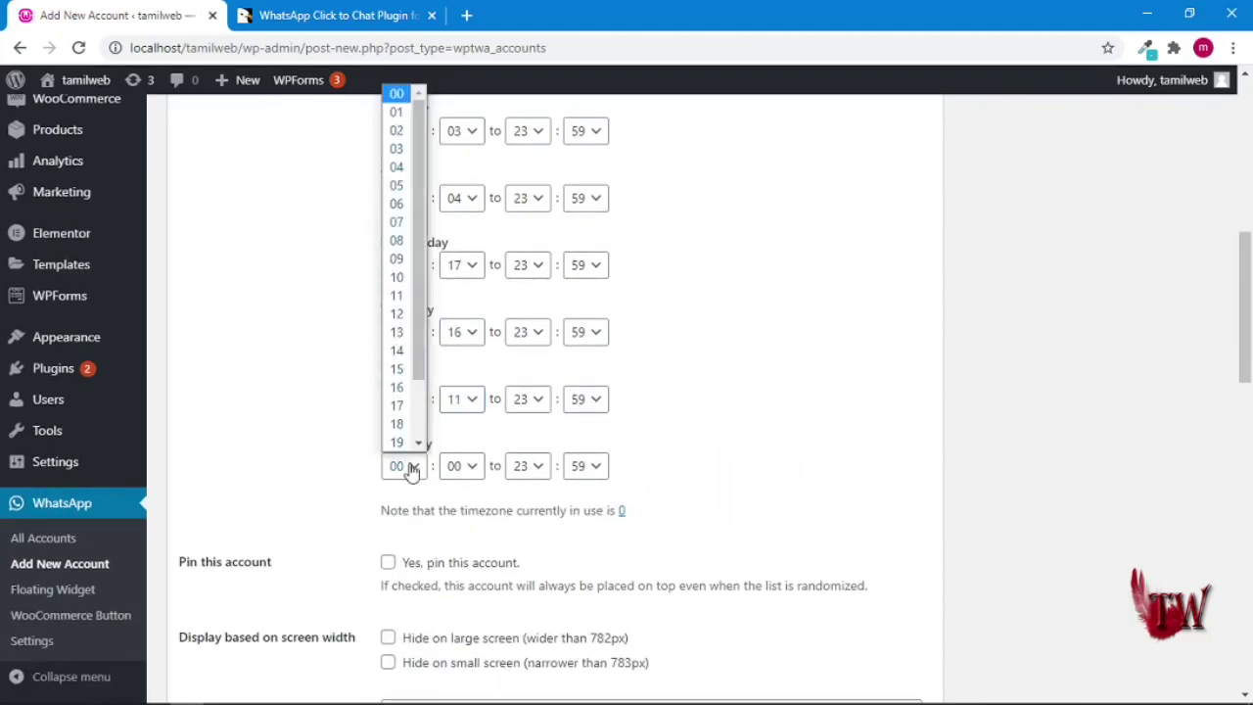
click(396, 130)
click(470, 469)
click(452, 262)
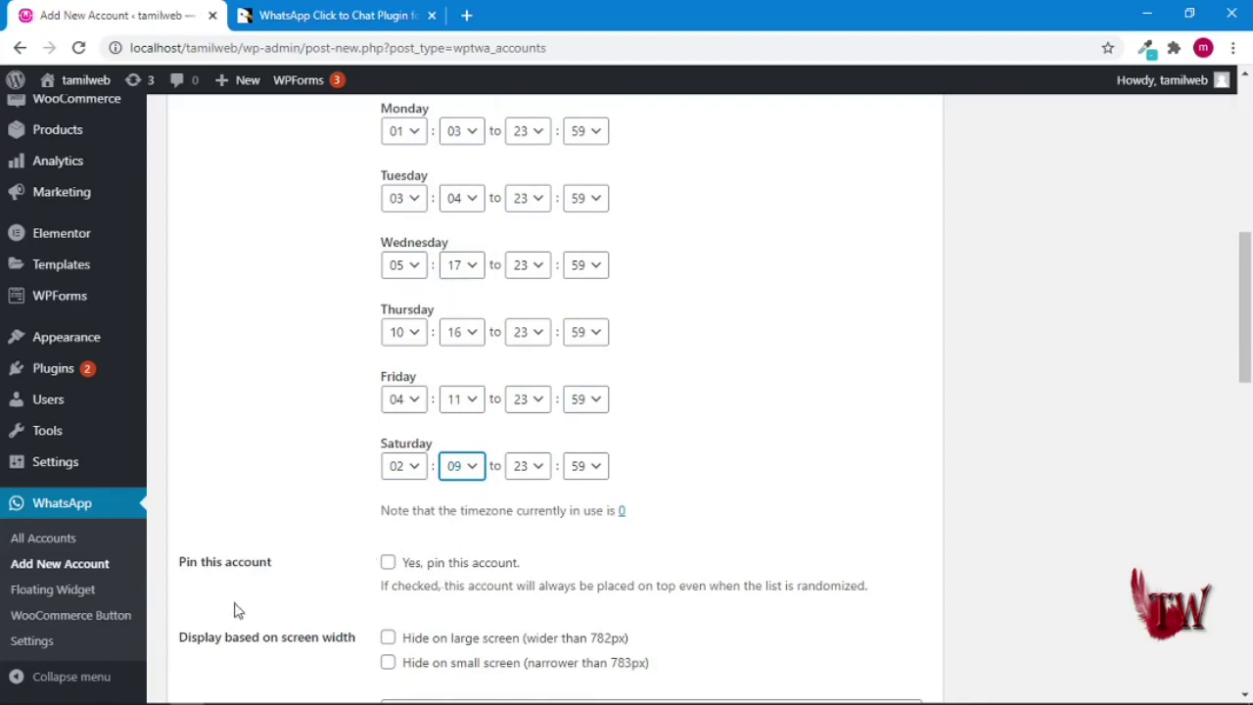
scroll(357, 587, down, 1)
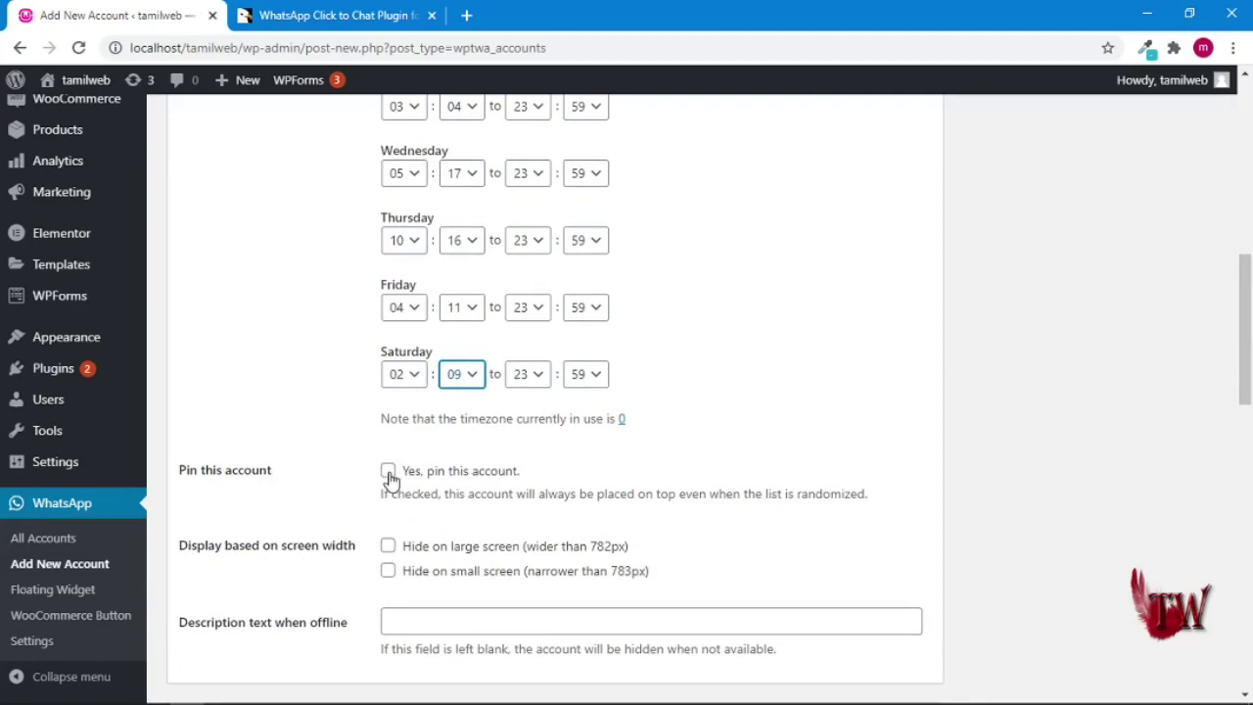
- Pin the account to the top and hide it on both small and large screens
click(389, 473)
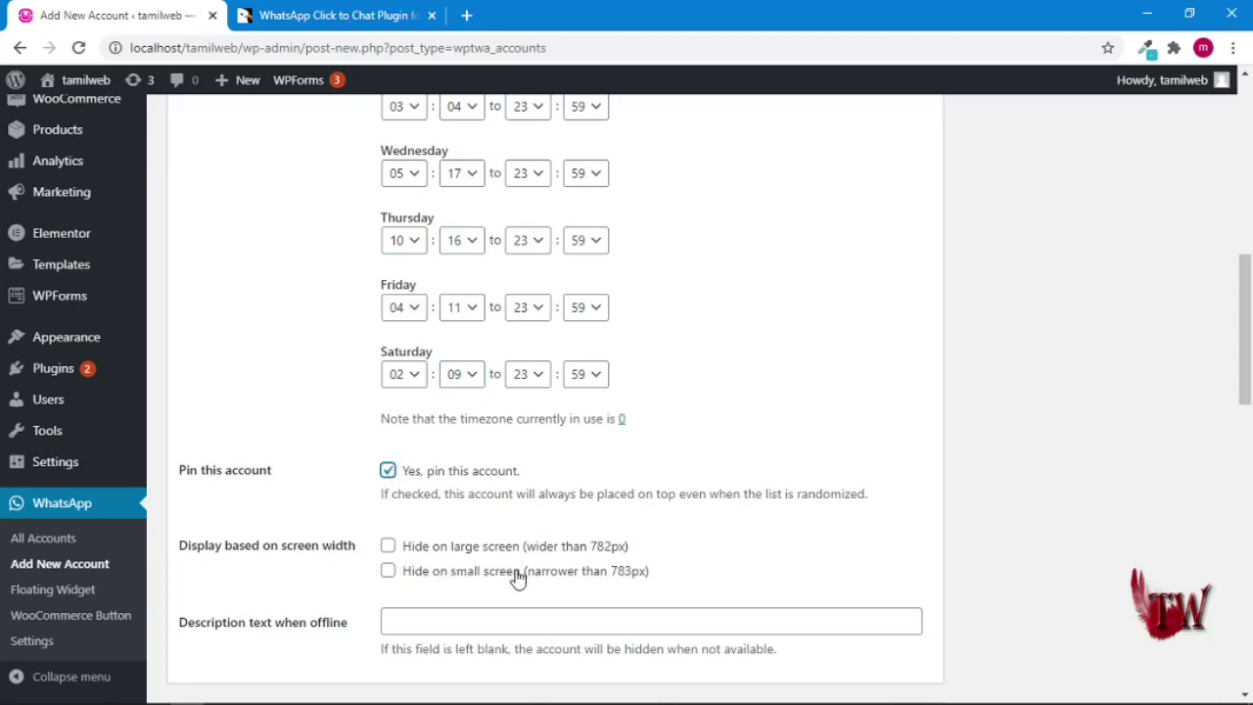
click(389, 573)
click(391, 550)
scroll(582, 552, down, 2)
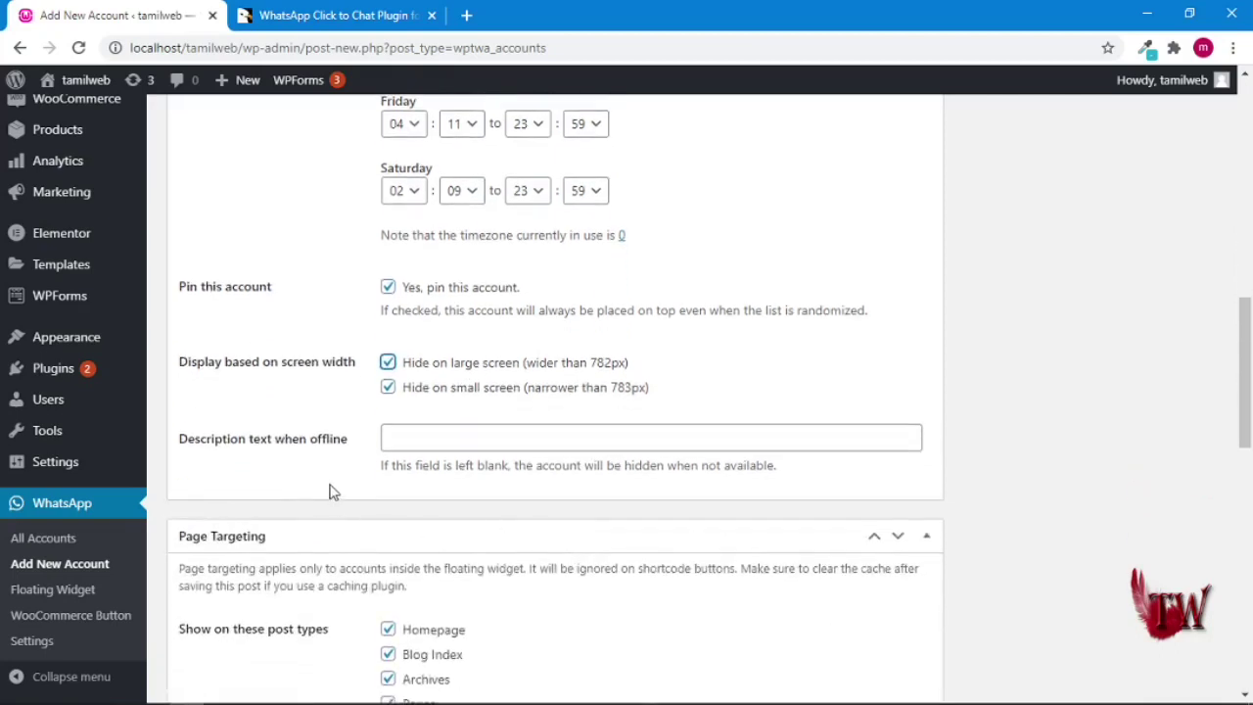
scroll(356, 466, down, 1)
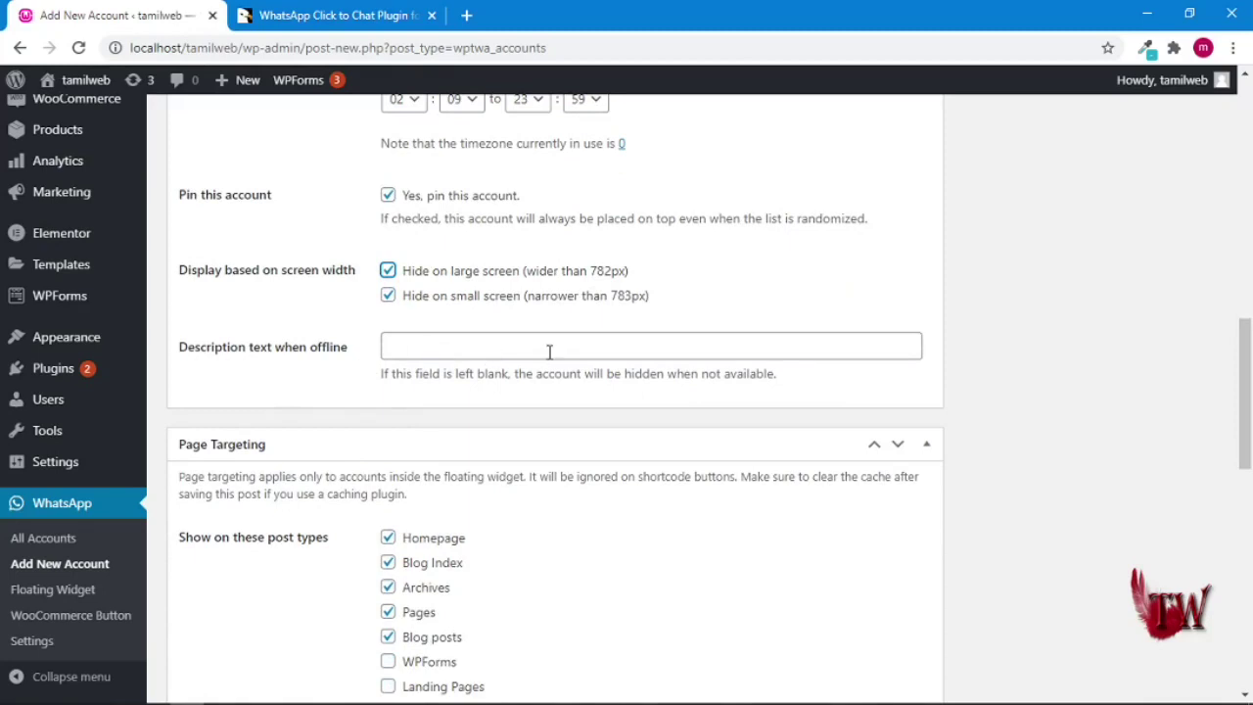
- Tick Products, Variations, Orders, Refunds and Coupons under Show on these post types
scroll(531, 370, down, 2)
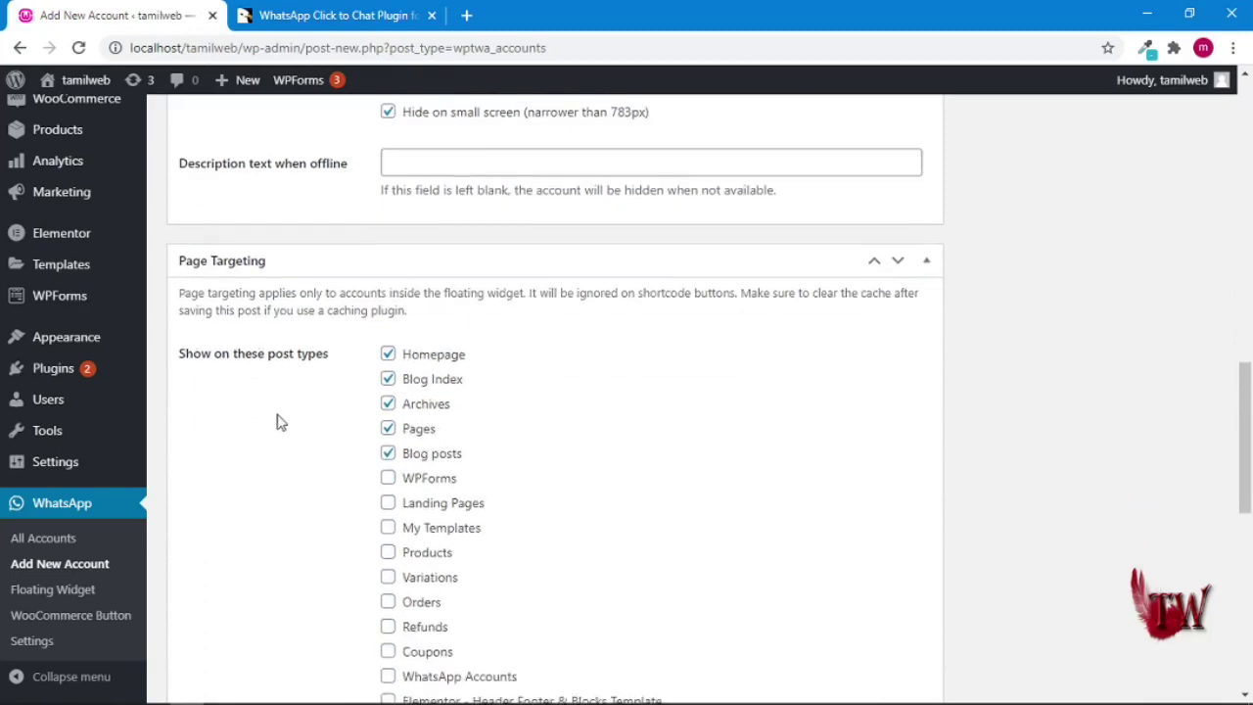
scroll(458, 401, down, 1)
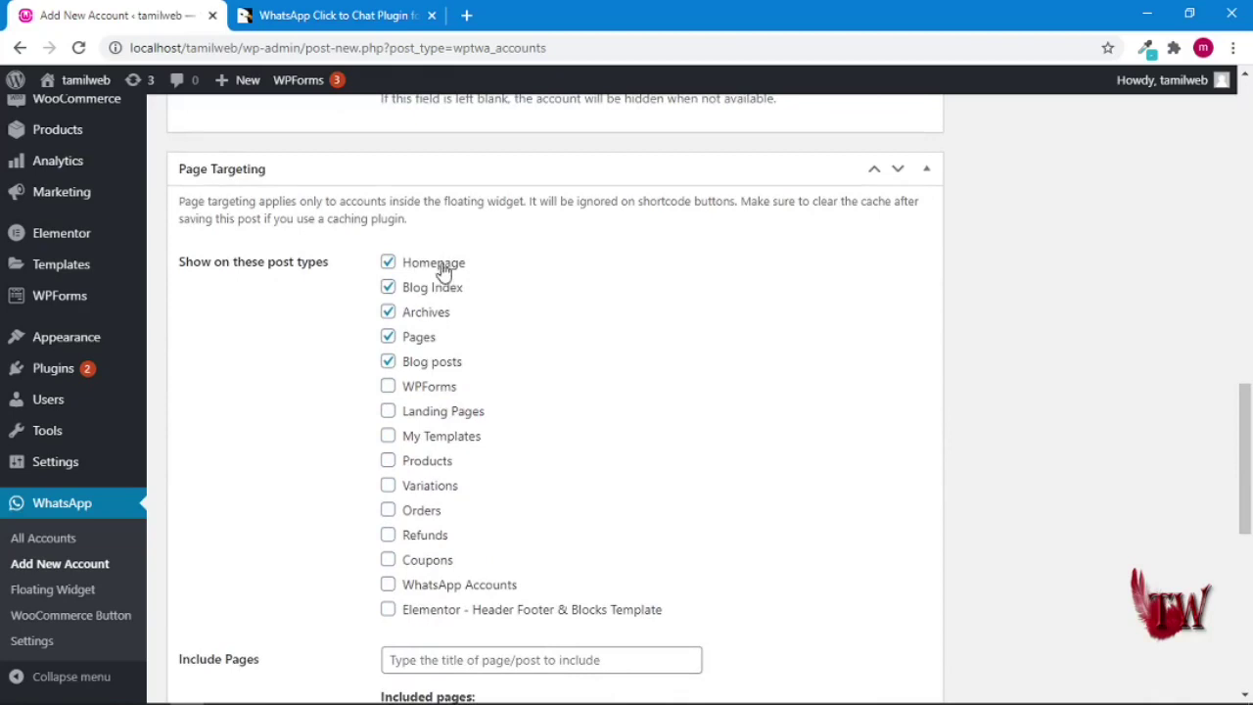
scroll(441, 545, down, 1)
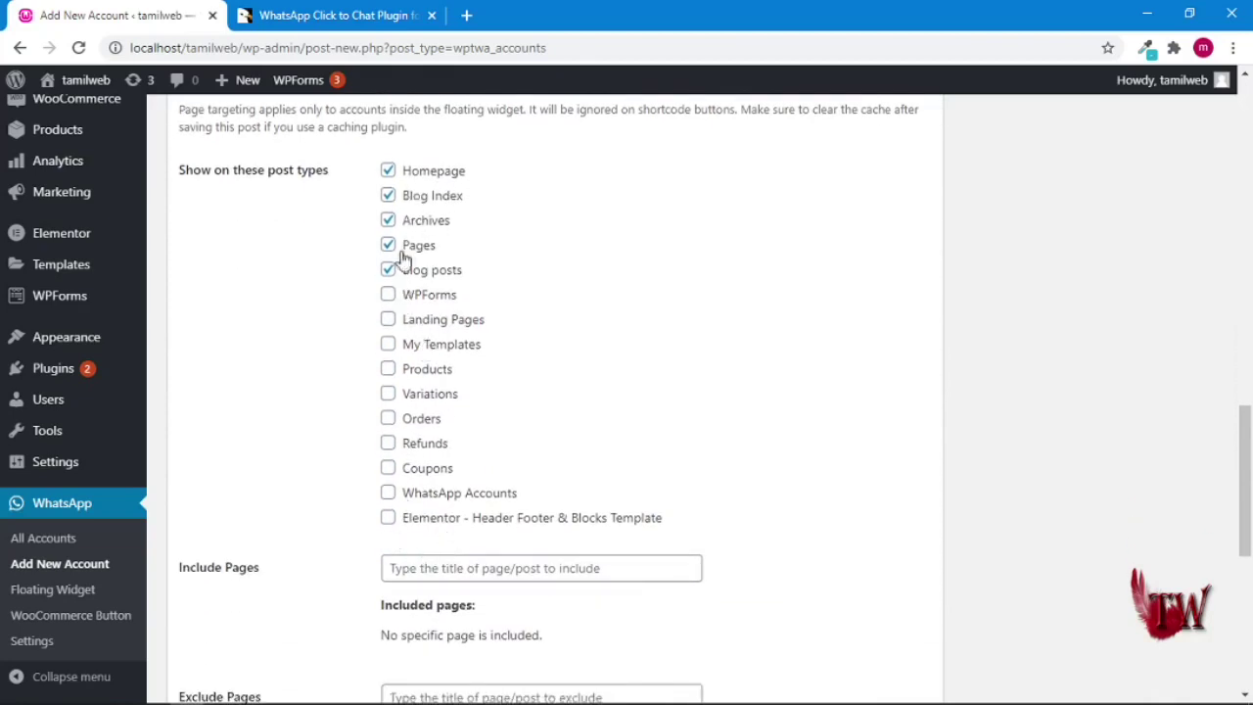
click(390, 376)
click(389, 395)
click(389, 419)
click(388, 443)
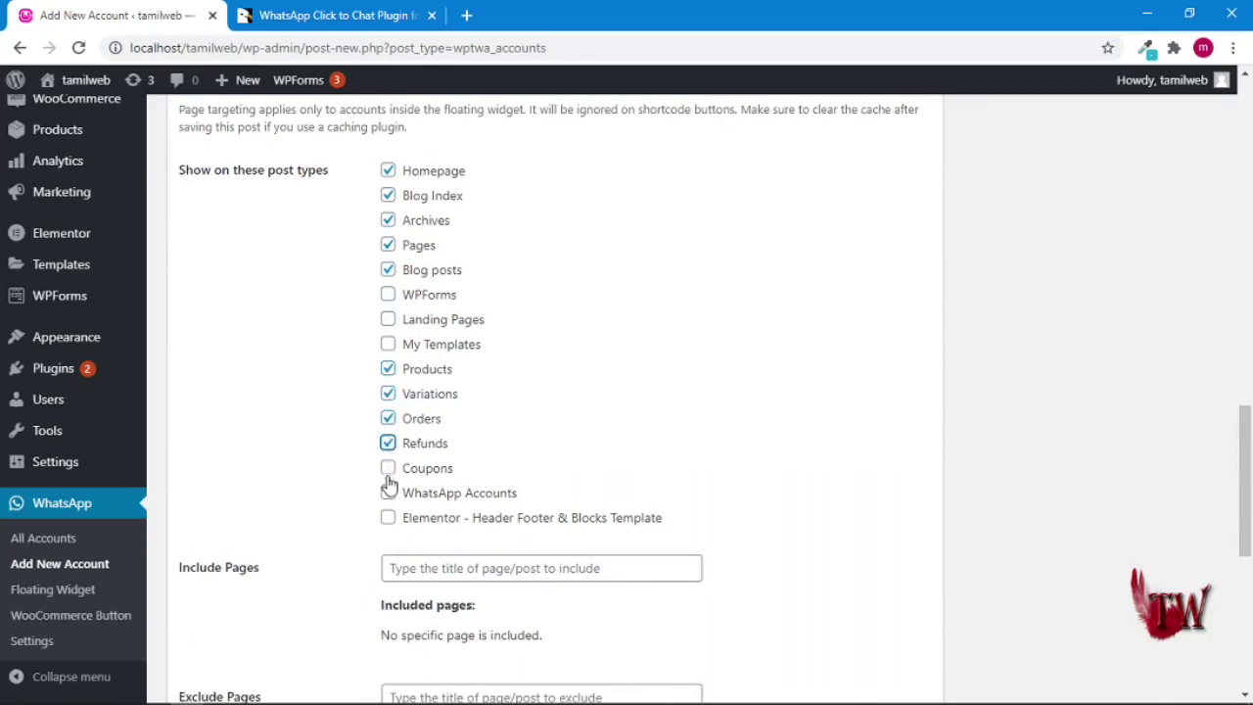
click(388, 470)
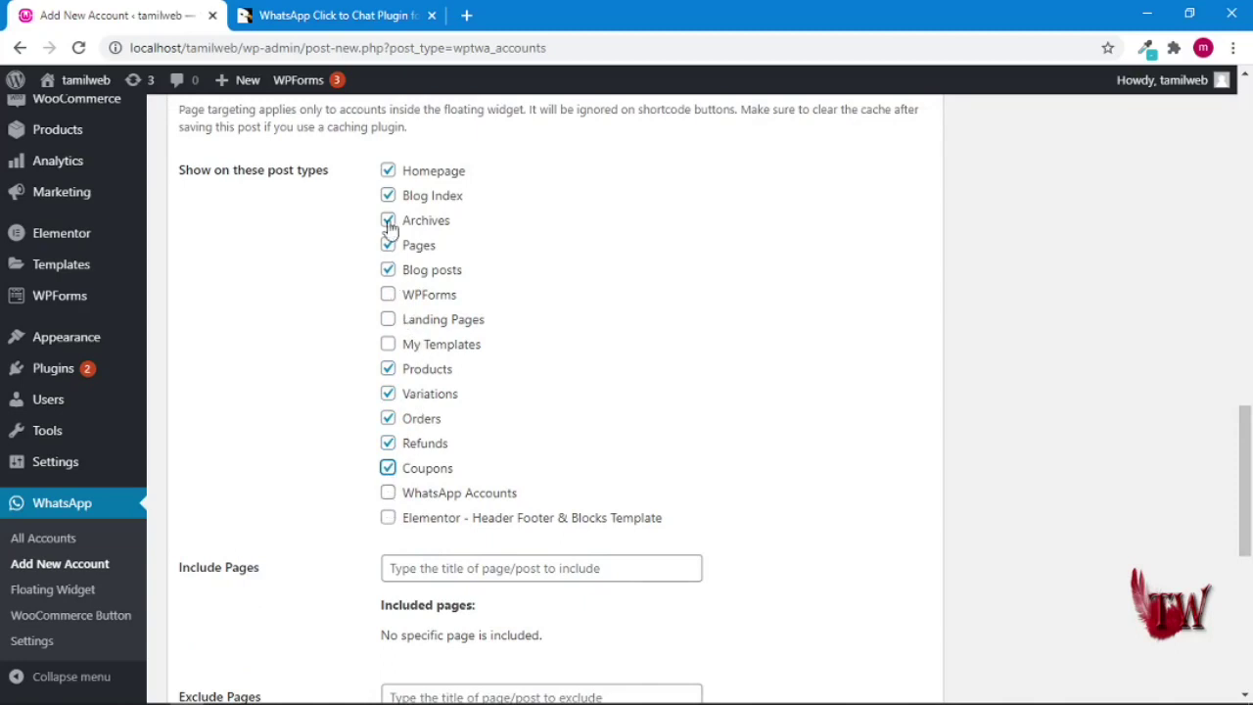
scroll(372, 382, down, 2)
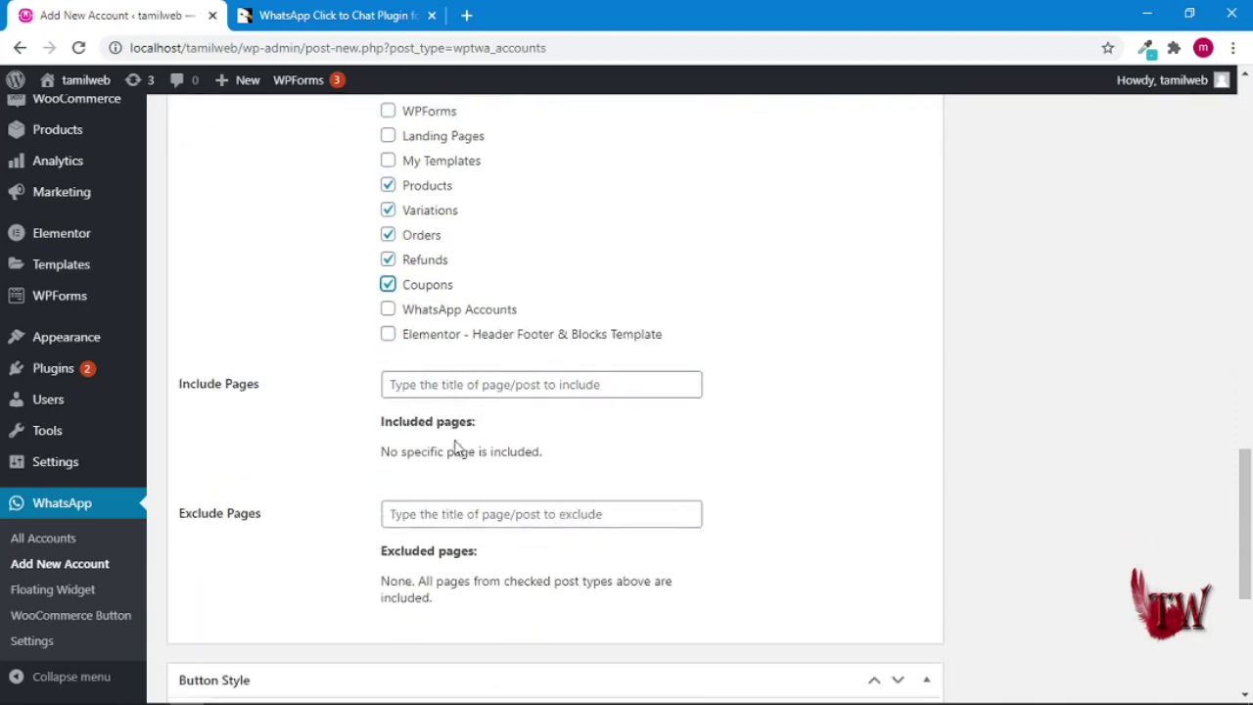
scroll(355, 533, down, 4)
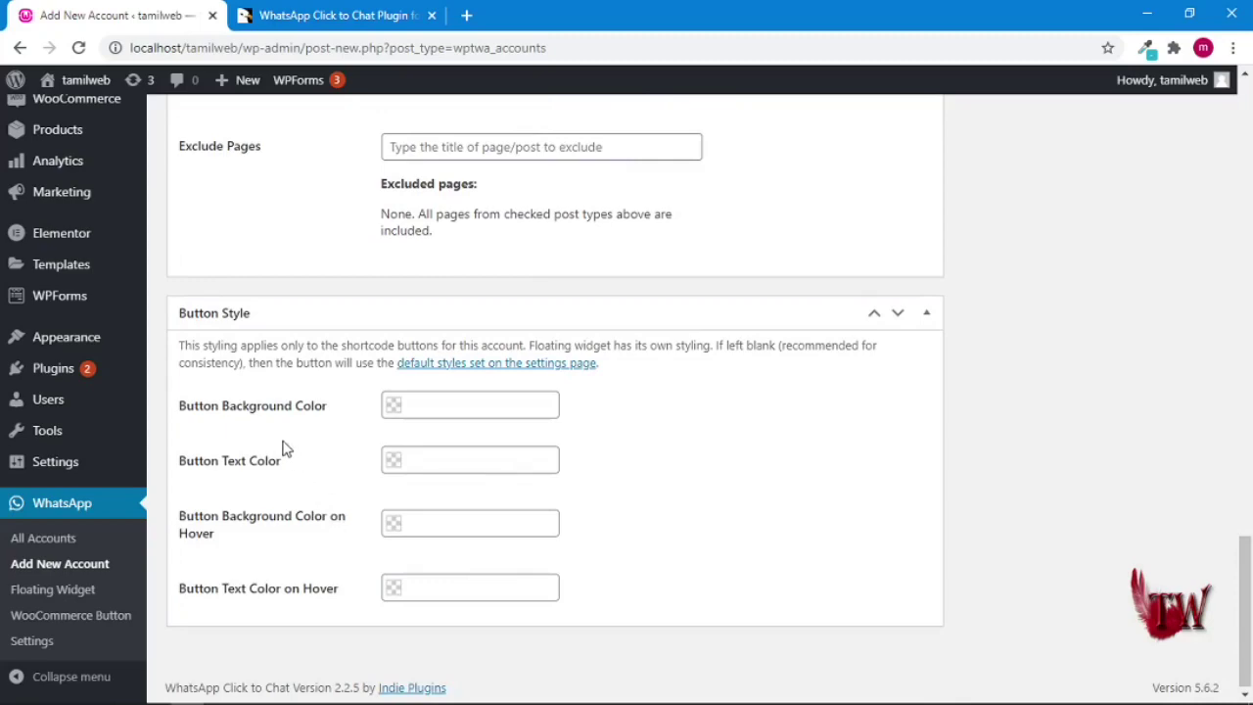
scroll(402, 457, down, 1)
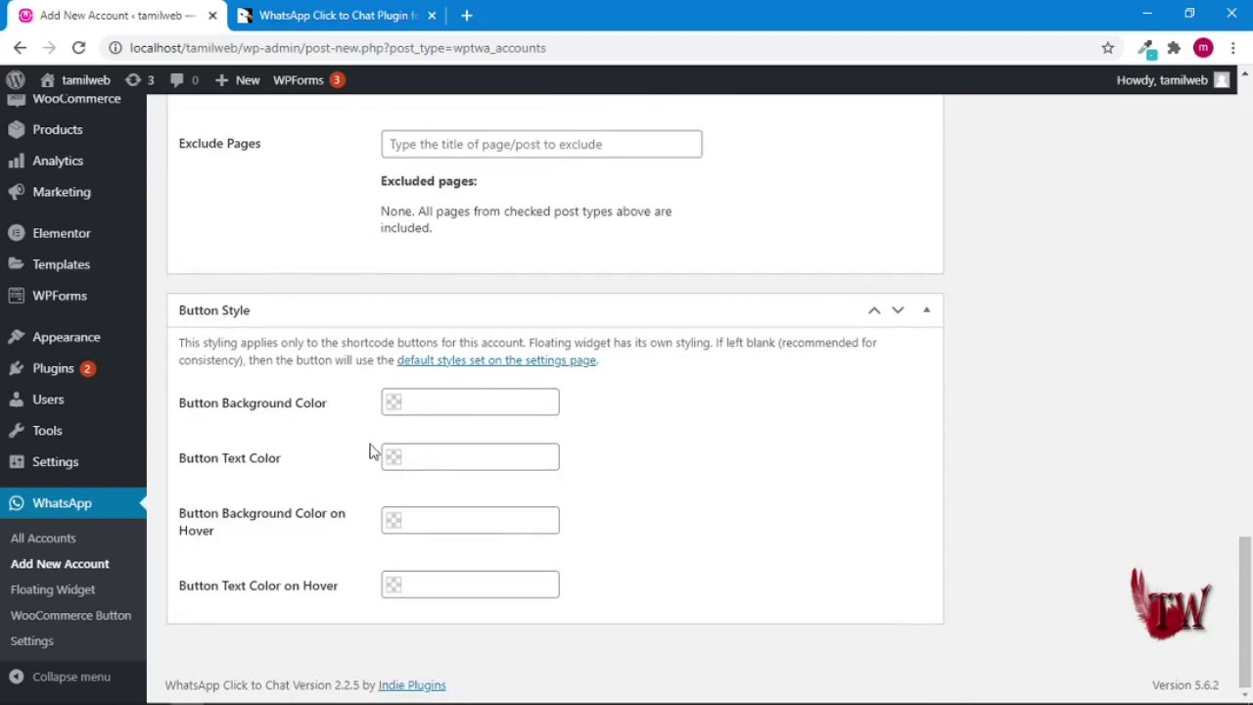
scroll(590, 543, up, 15)
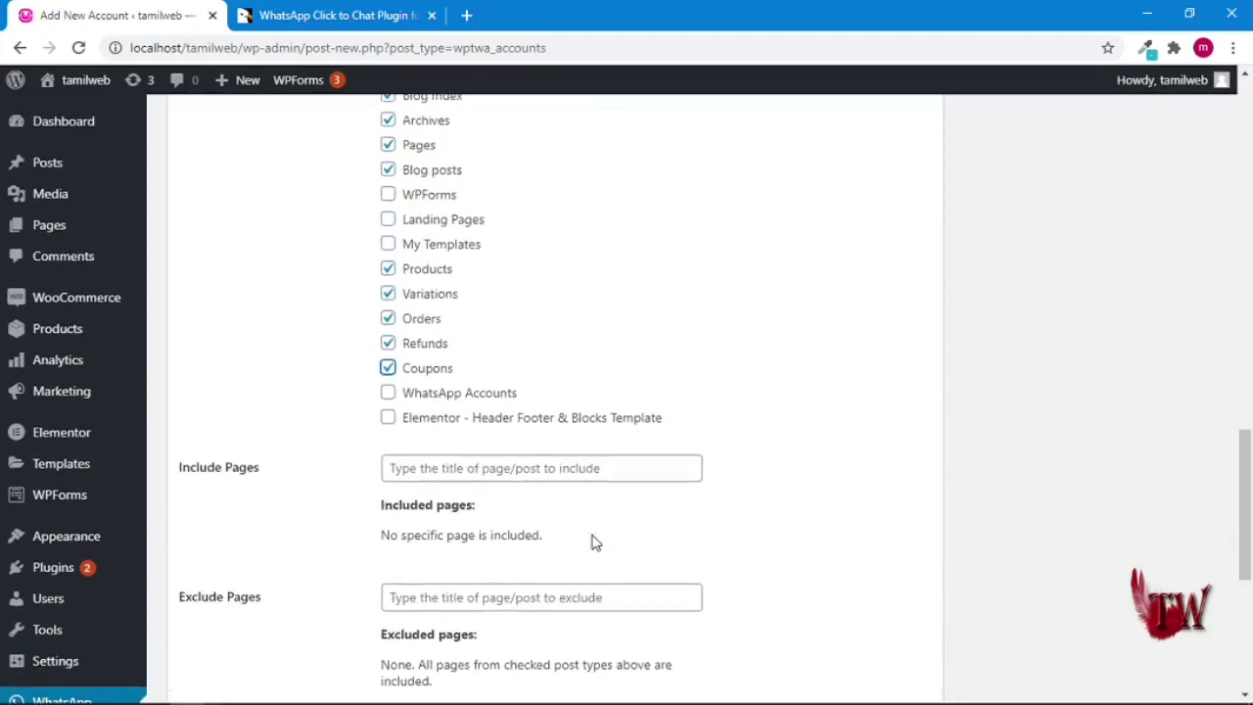
- Publish the Customer Support account and start another blank account form
scroll(591, 547, up, 5)
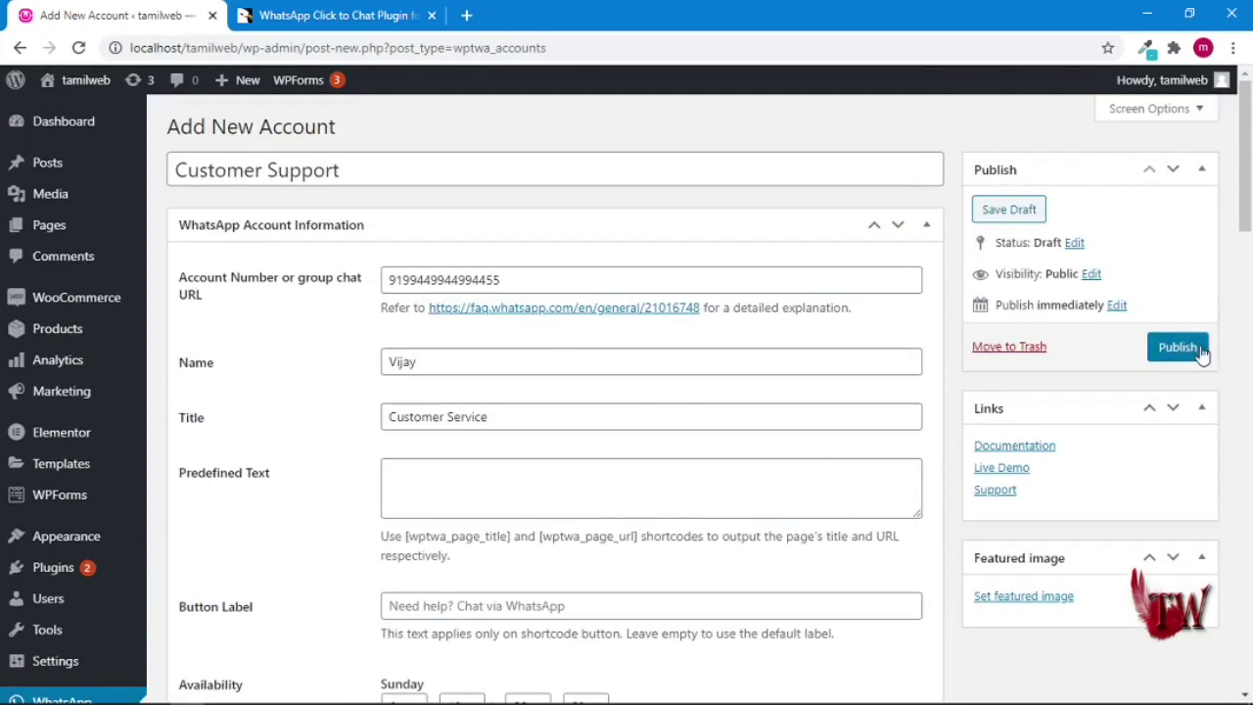
click(1198, 352)
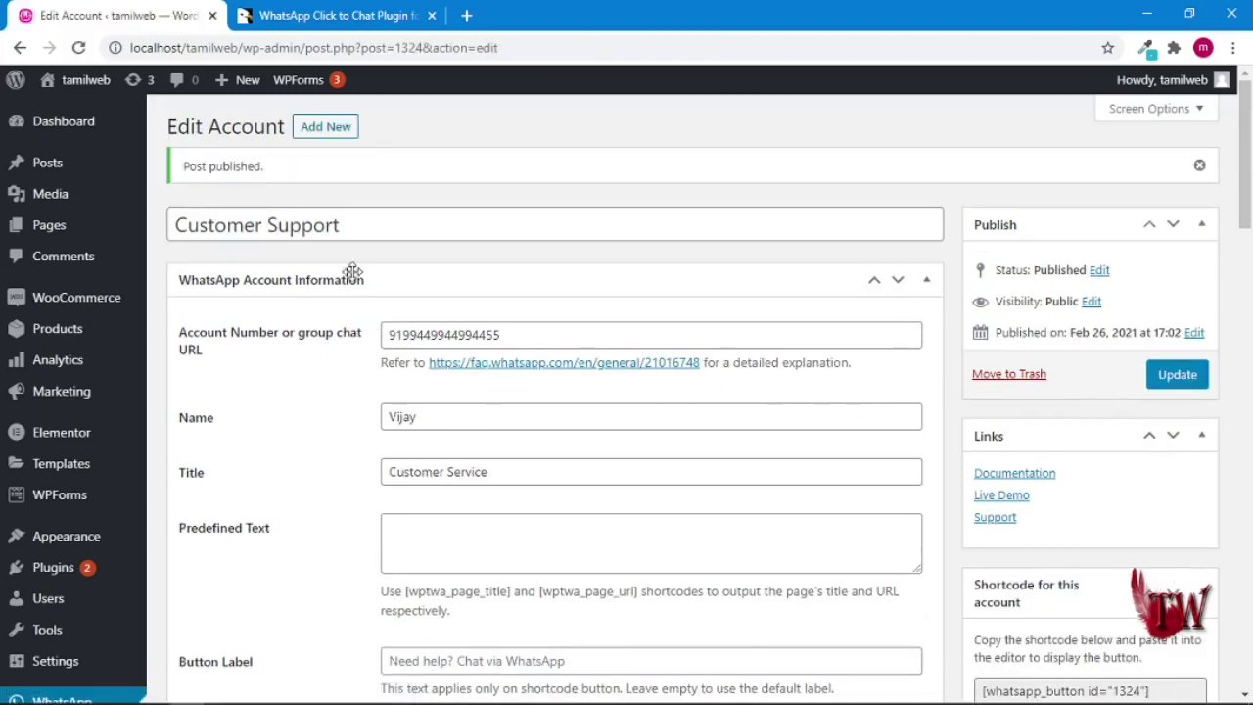
click(317, 135)
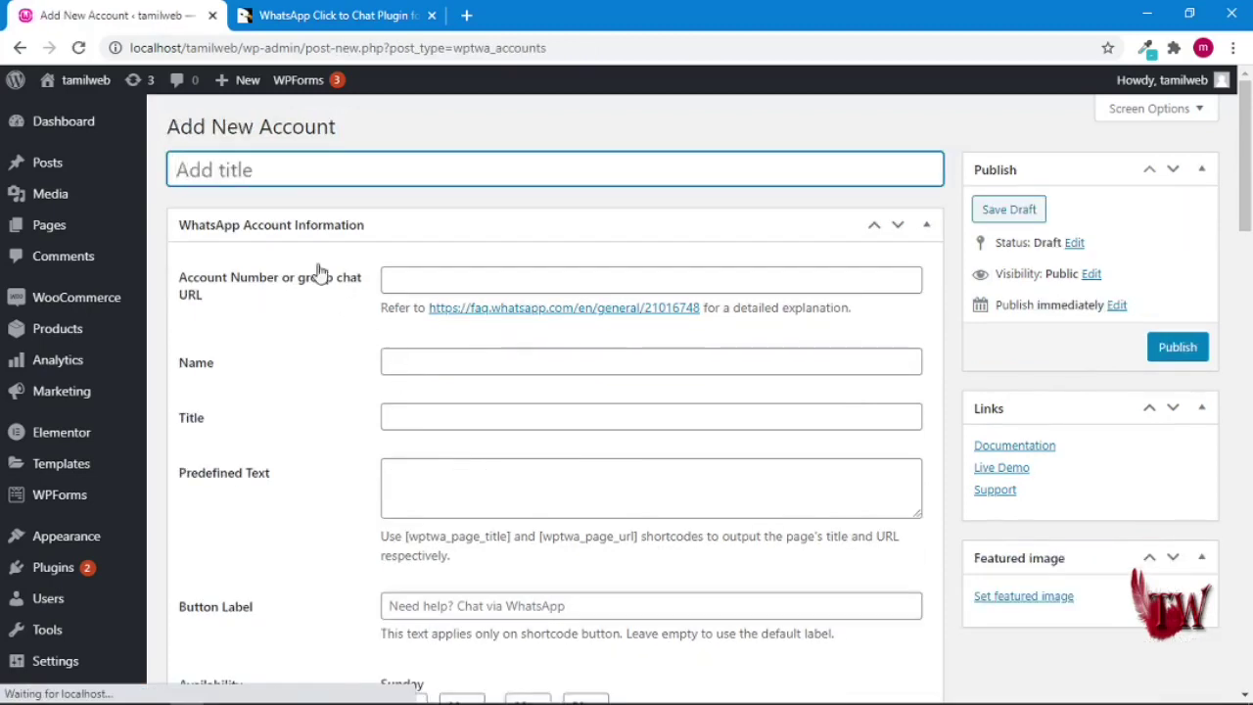
- Title the second account 'Customer S', add its WhatsApp number and contact name, and pick job title Customer Service
key(Caps_Lock)
text(C)
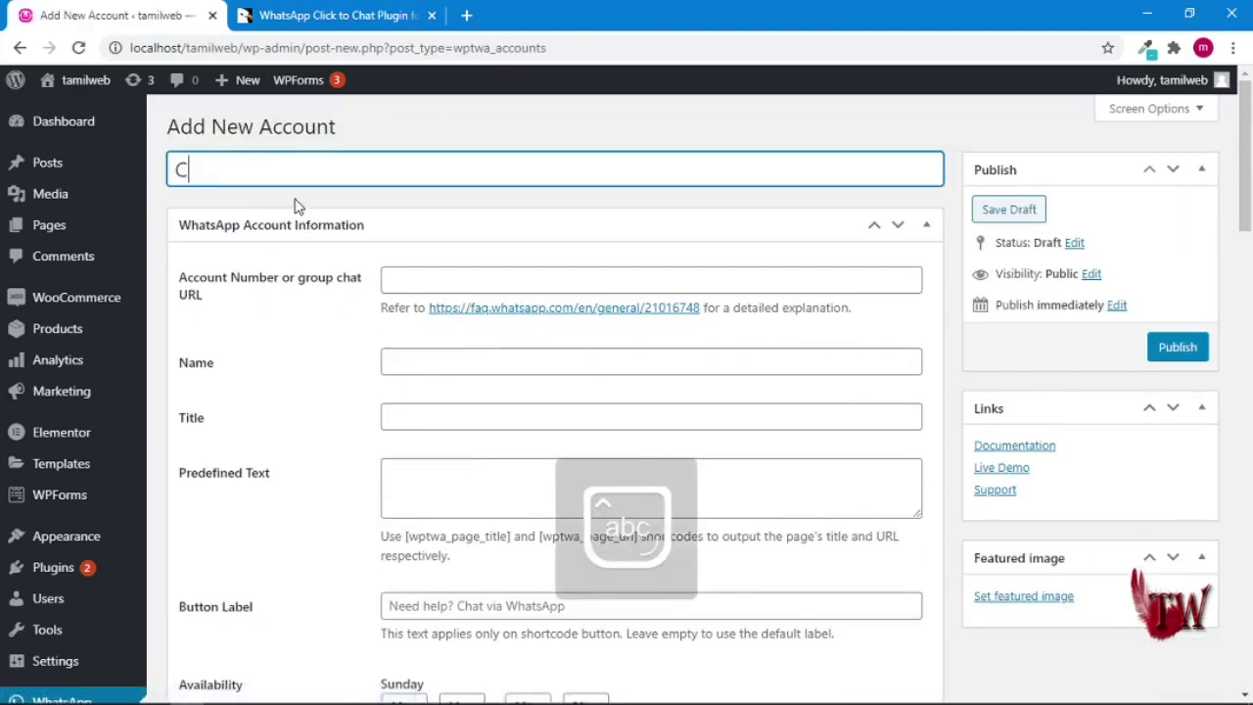
text(ustomer Support)
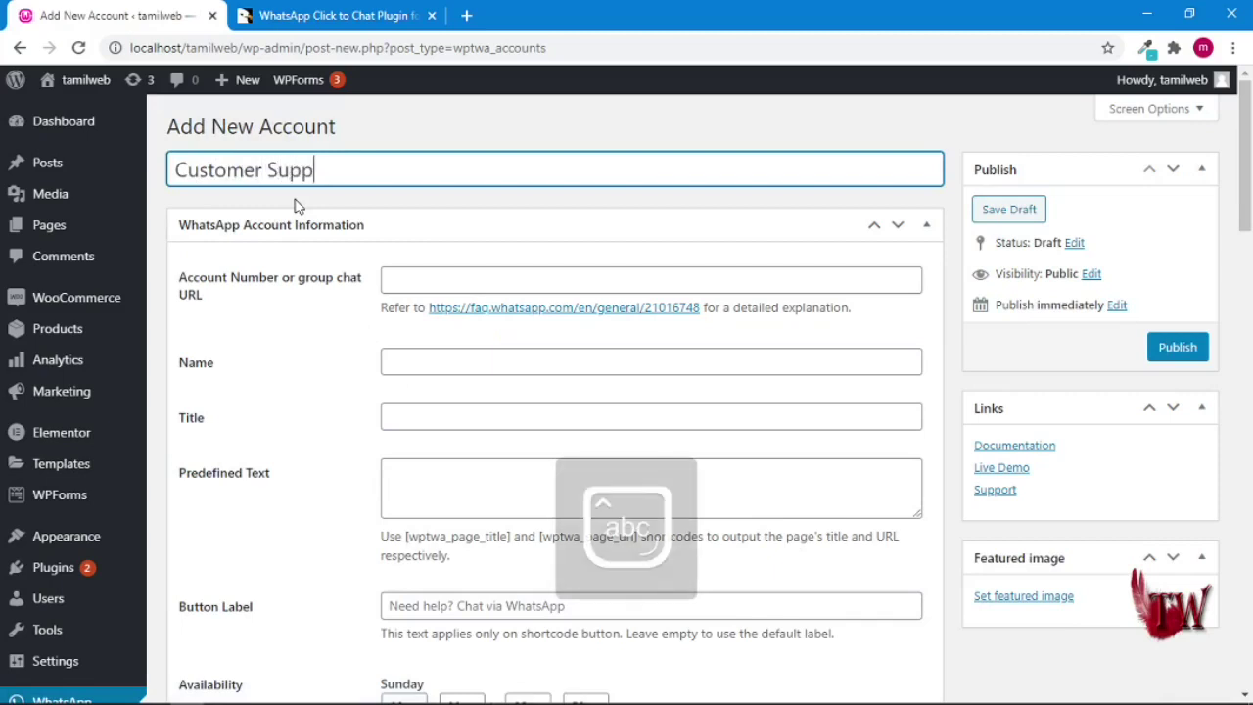
click(407, 277)
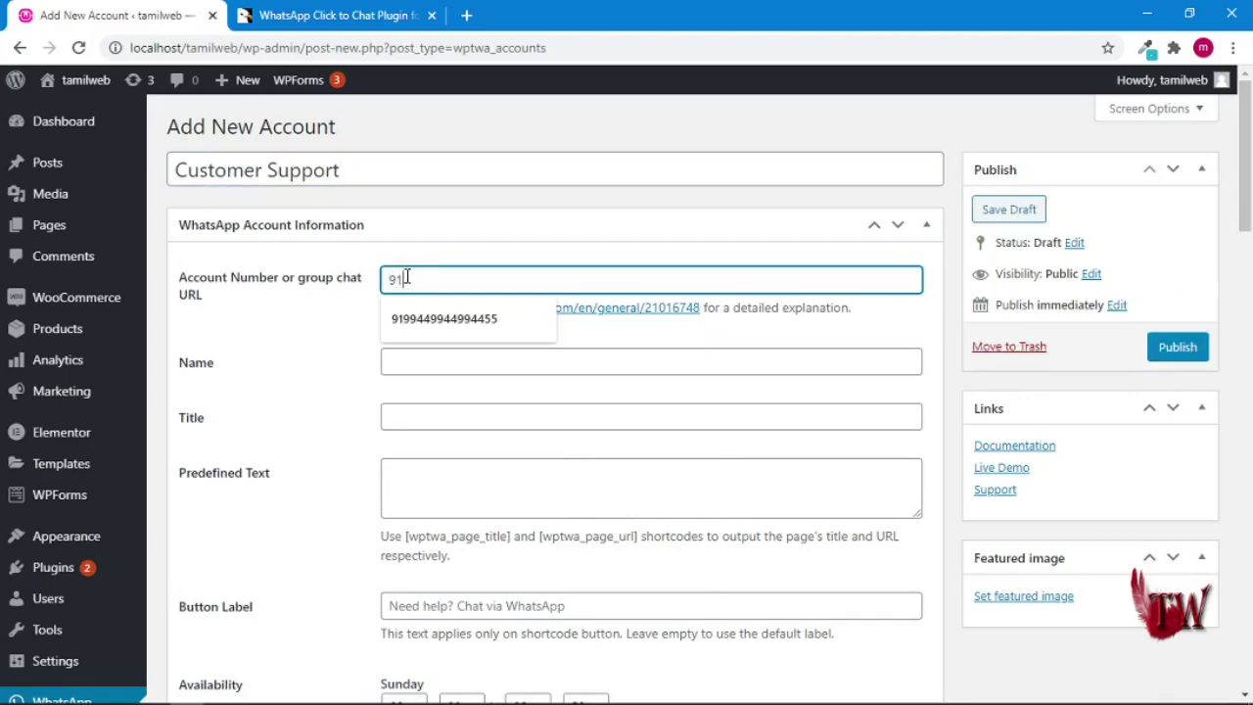
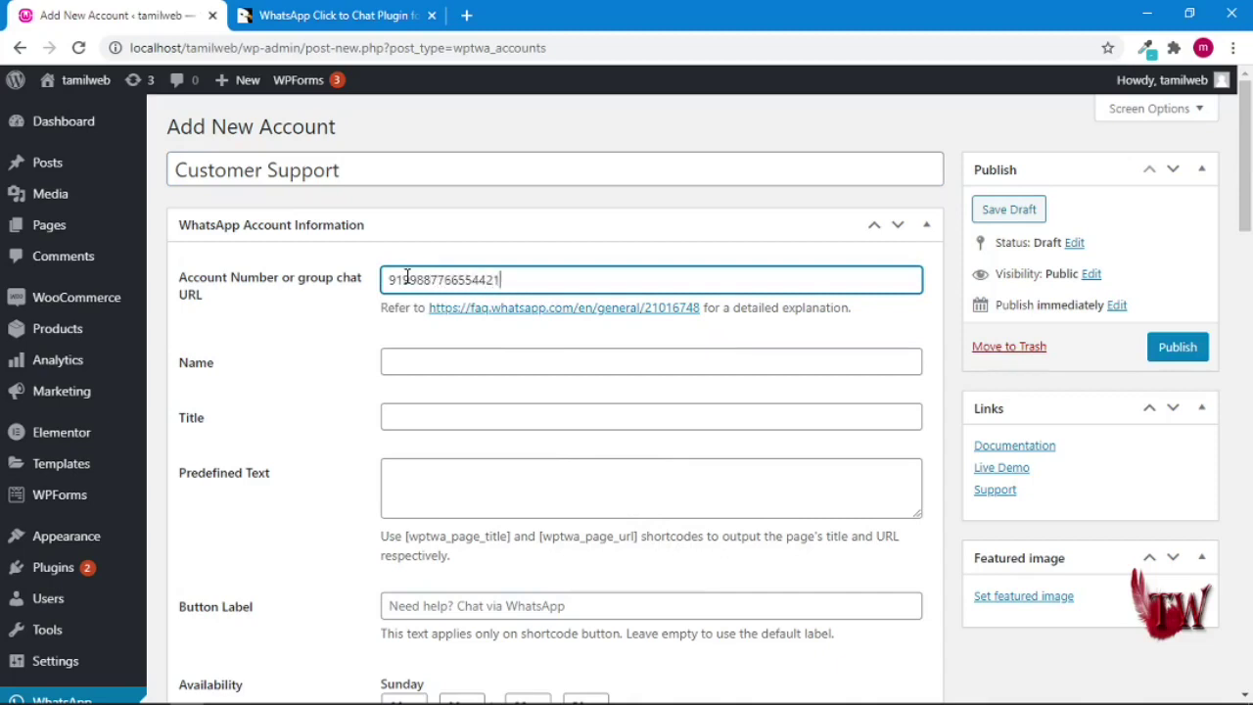
click(437, 356)
key(Caps_Lock)
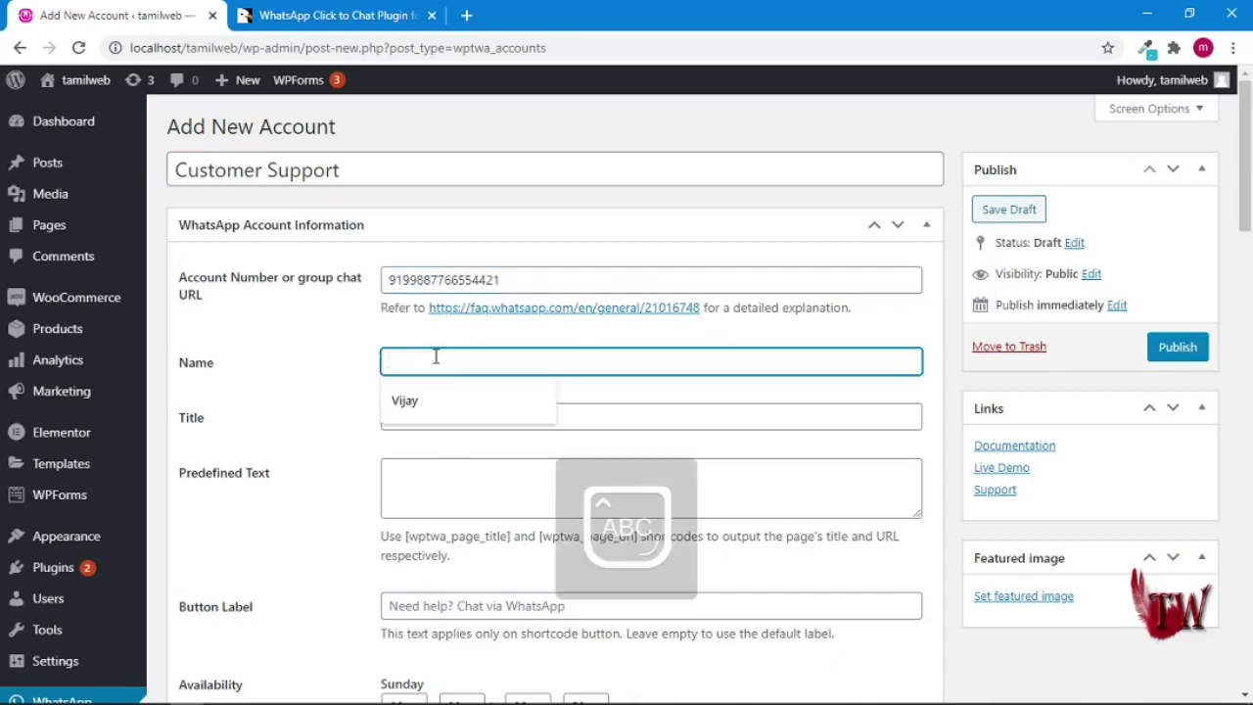
text(A)
key(Caps_Lock)
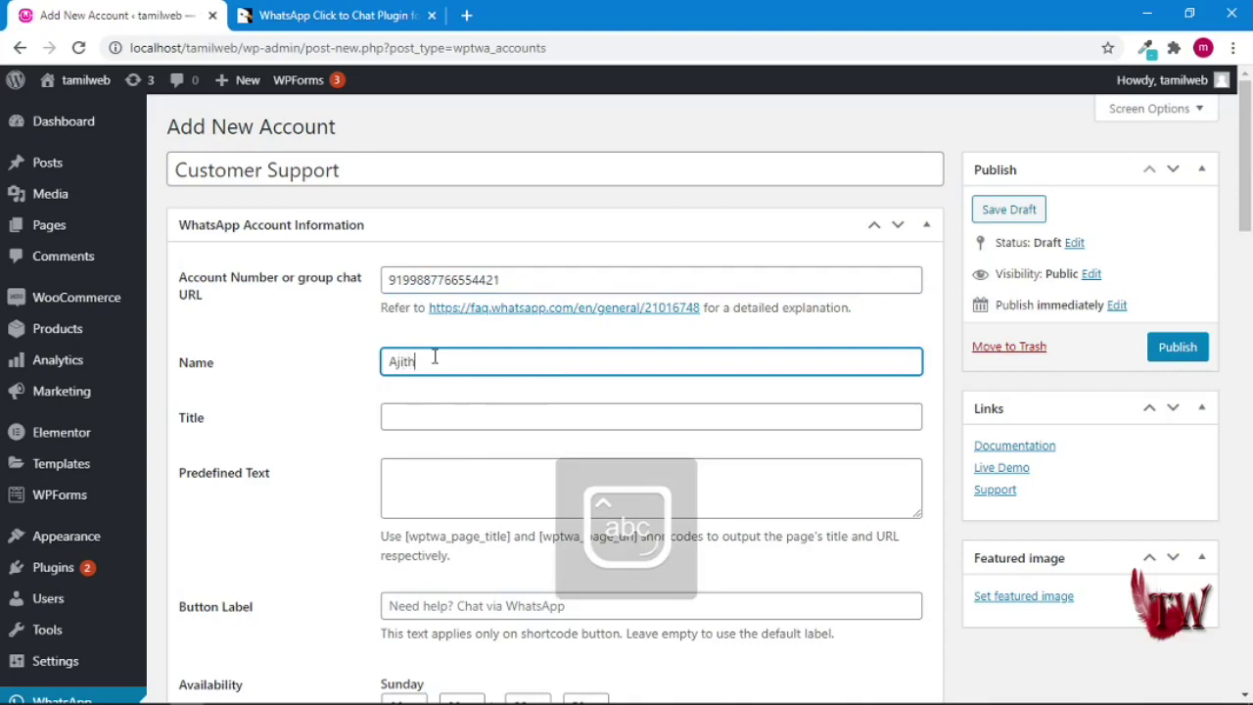
click(467, 408)
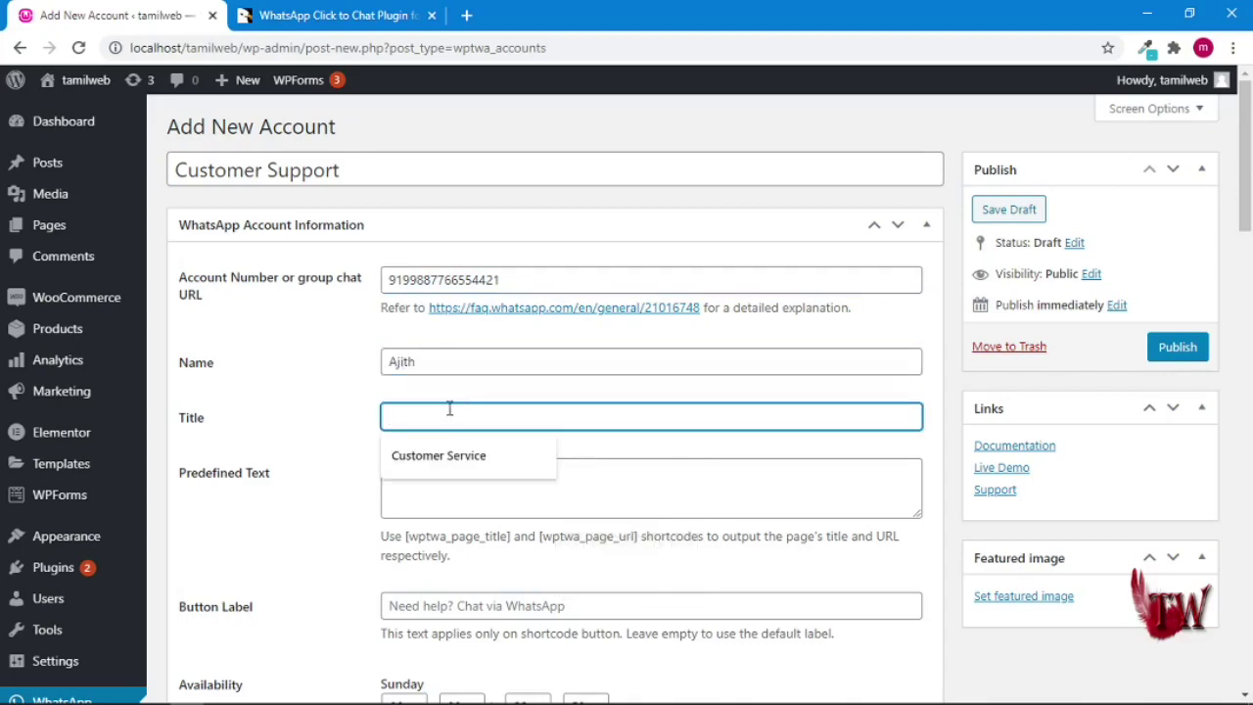
click(439, 465)
scroll(439, 450, down, 2)
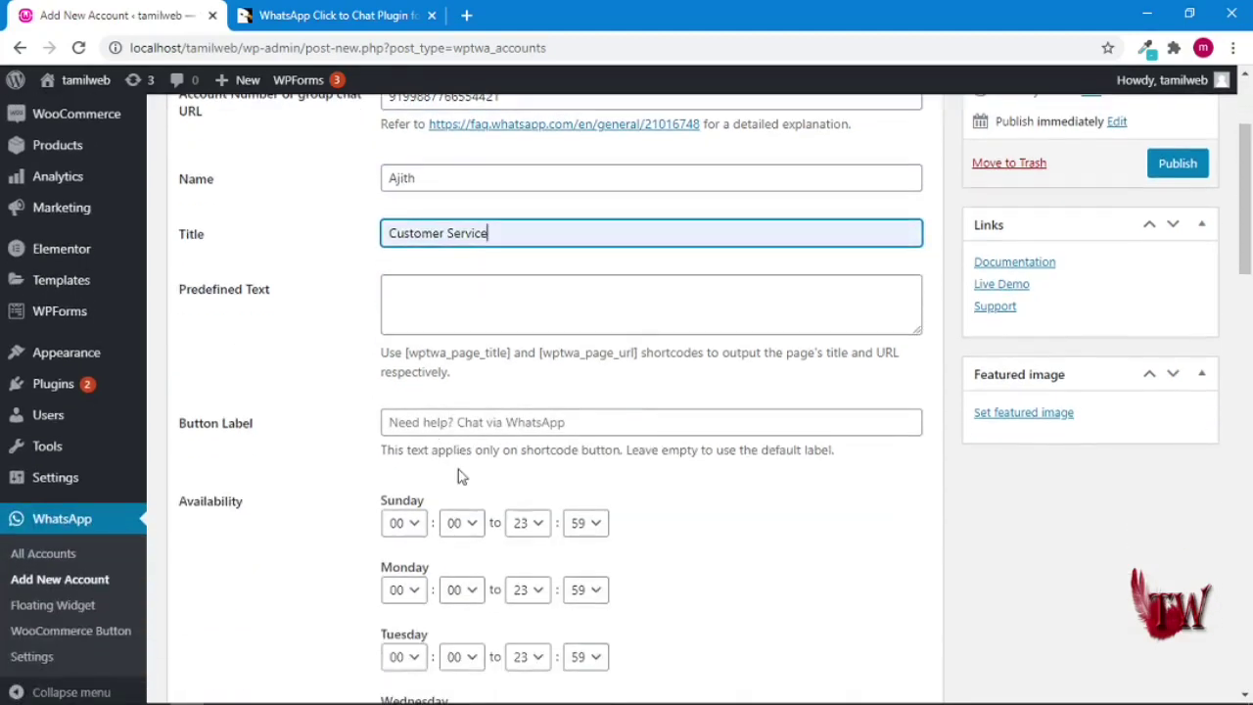
scroll(462, 475, down, 2)
- Set the availability start hour to 01 for Sunday through Wednesday
click(411, 340)
click(427, 377)
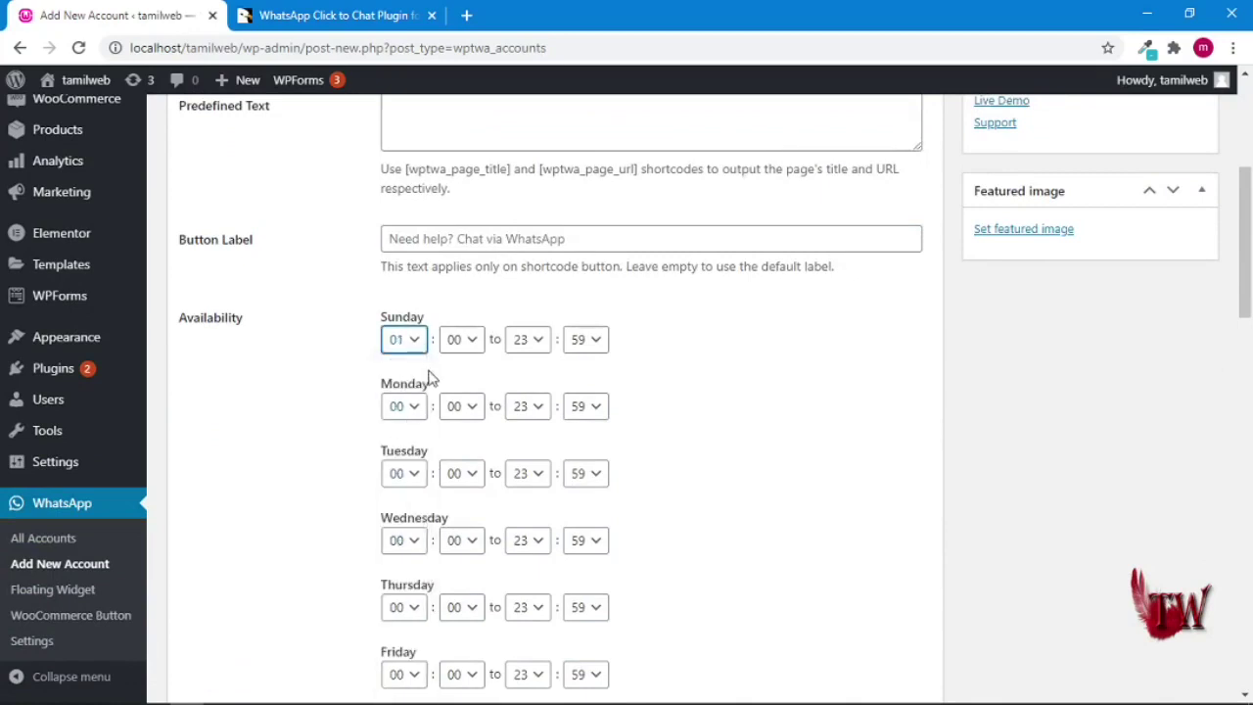
click(414, 416)
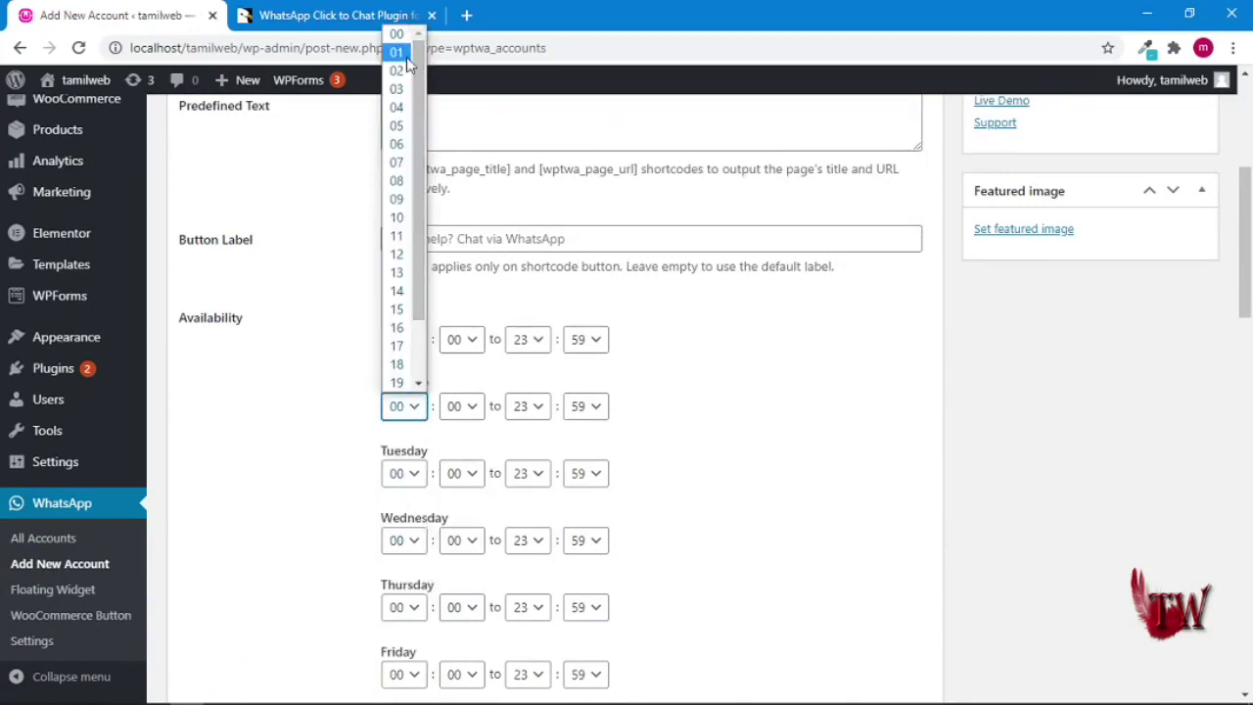
click(408, 53)
click(415, 475)
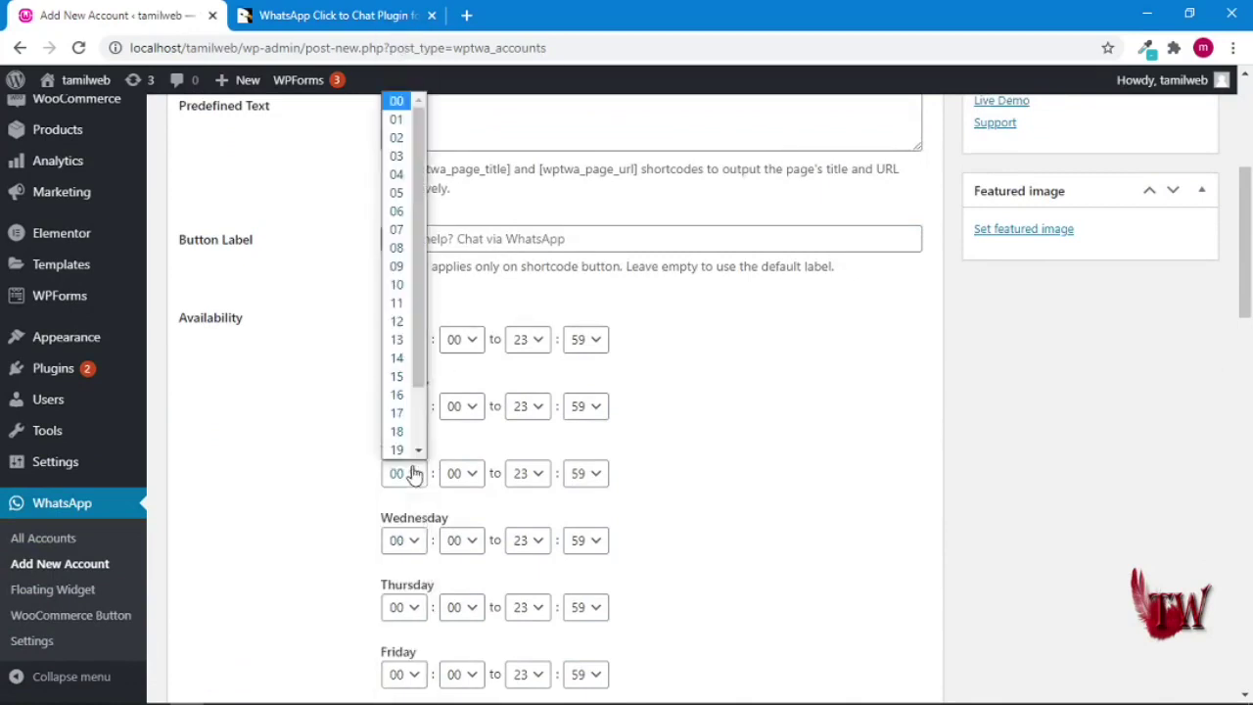
click(396, 119)
click(409, 541)
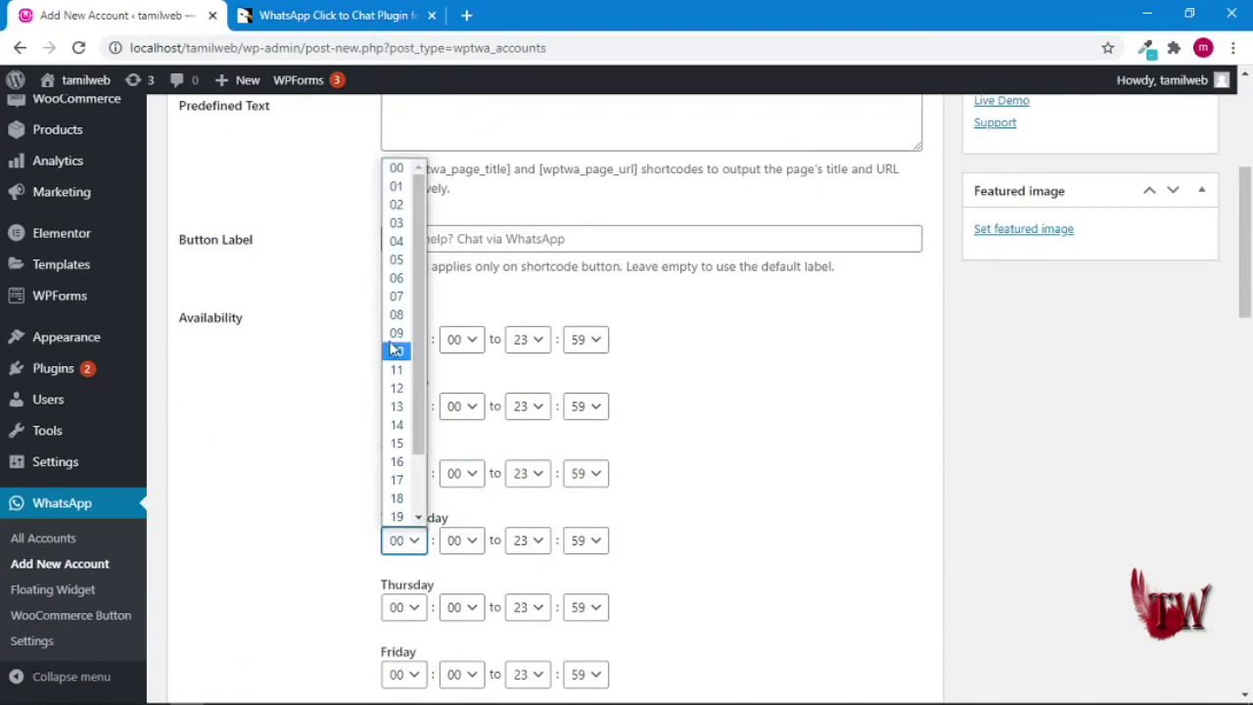
click(397, 196)
- Set Thursday, Friday and Saturday start hours to 01 and tick 'Yes, pin this account'
scroll(421, 426, down, 2)
scroll(421, 423, down, 1)
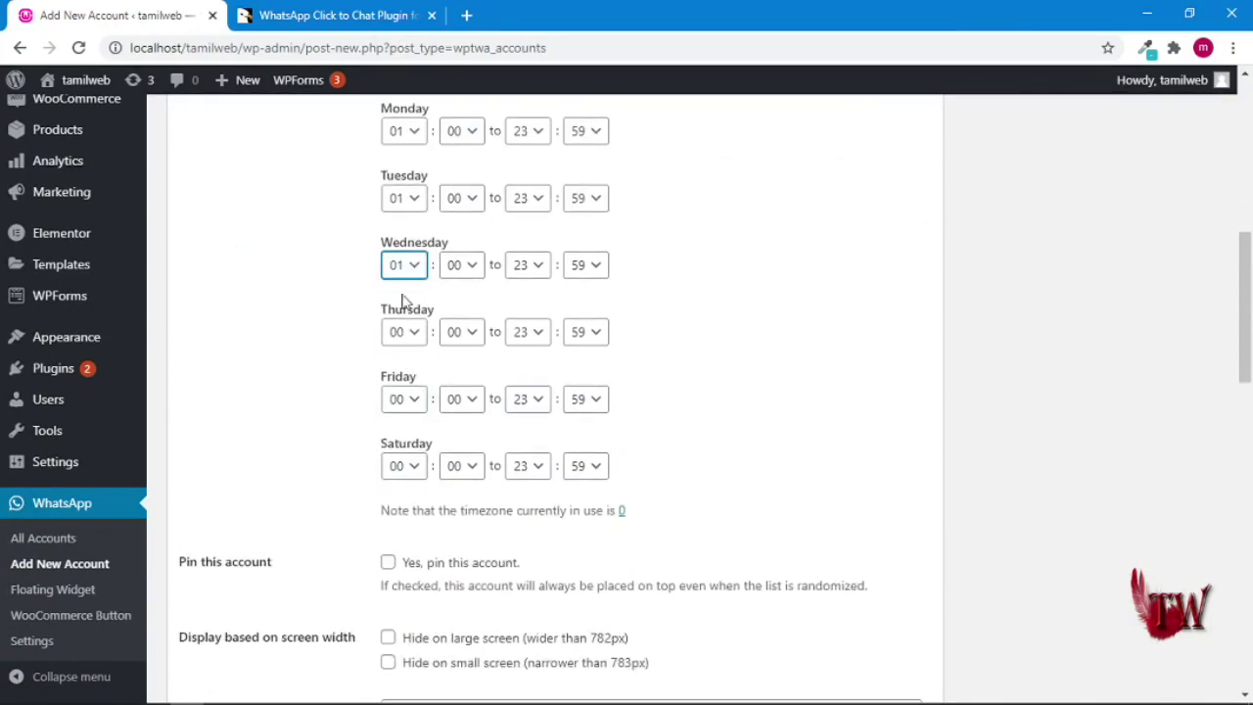
click(417, 338)
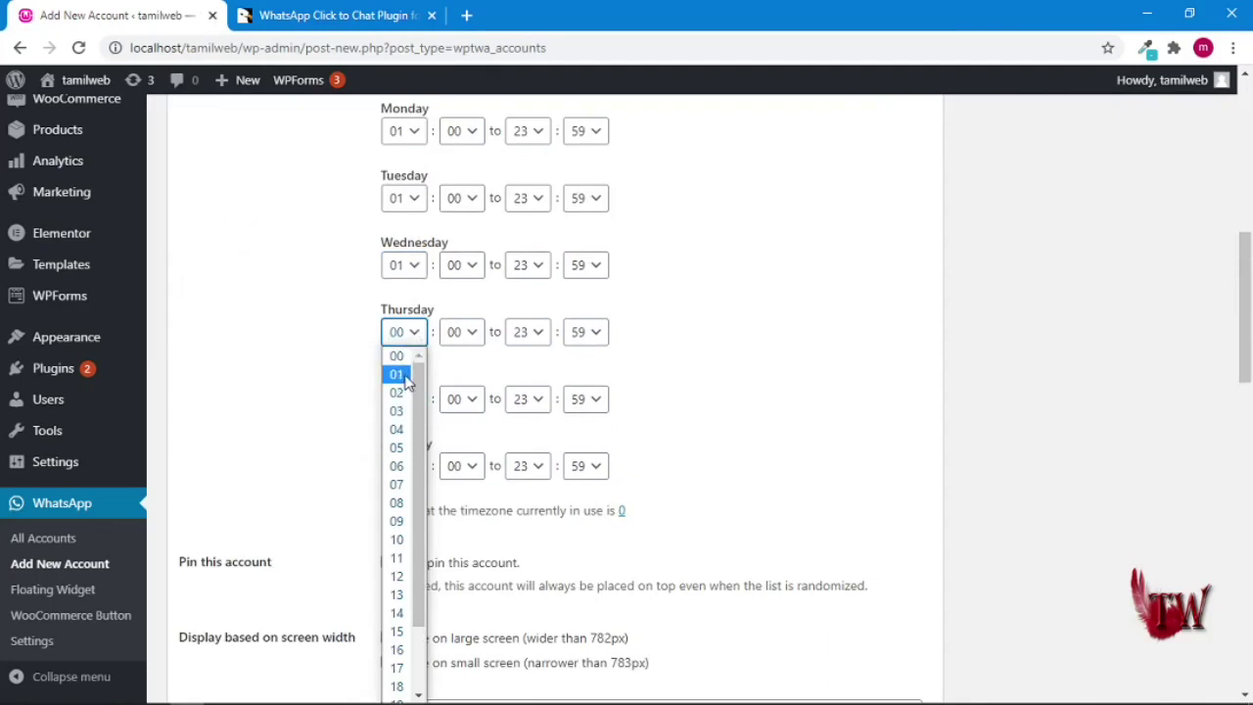
click(410, 376)
click(421, 401)
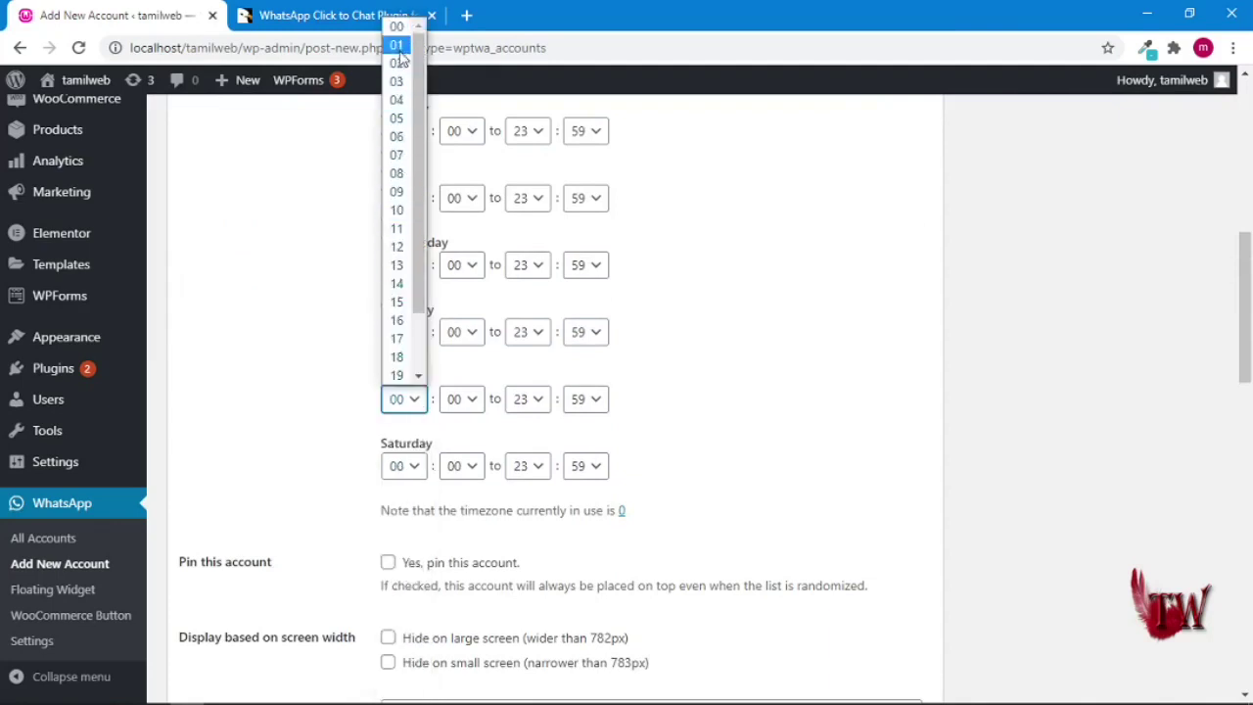
click(400, 47)
click(413, 472)
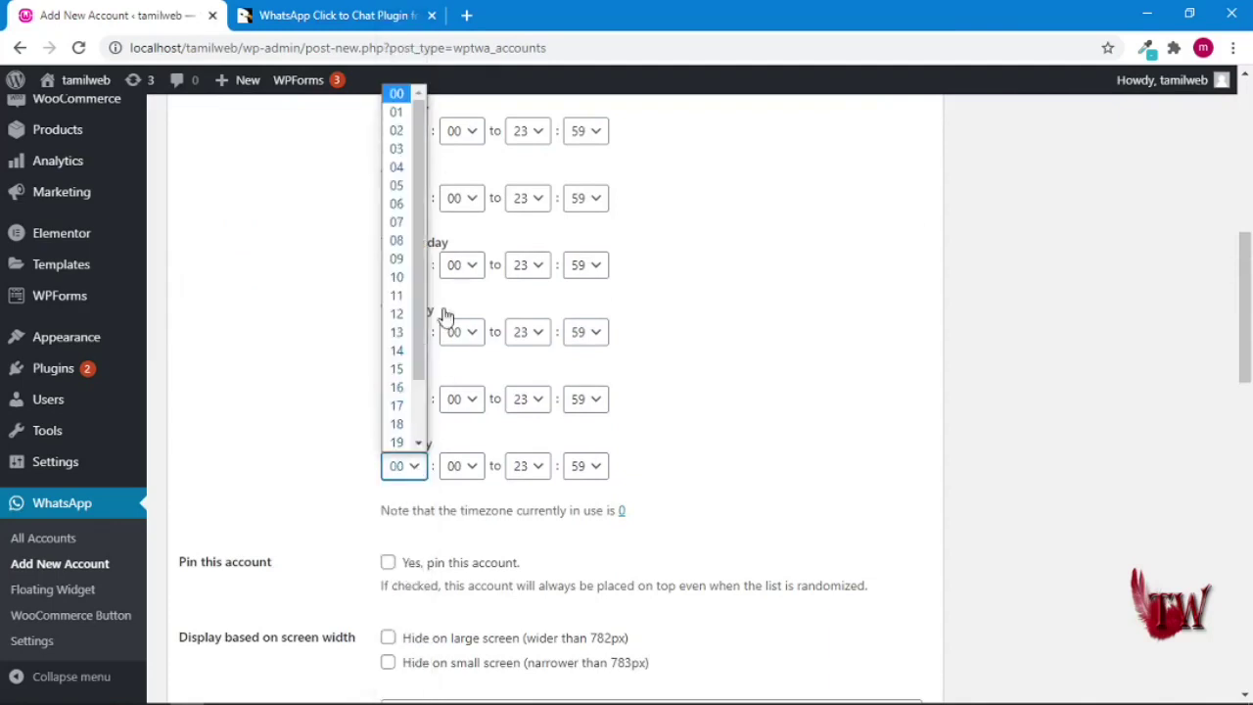
click(407, 113)
scroll(396, 490, down, 2)
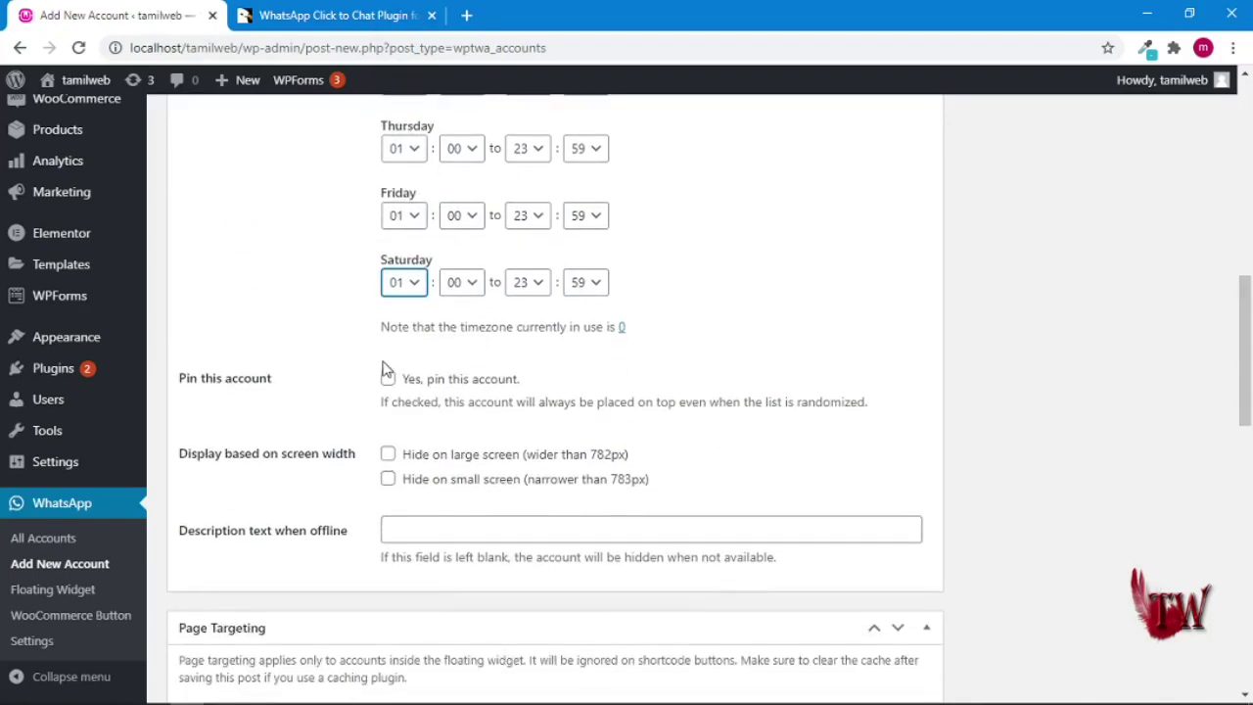
click(387, 380)
- Hide the account on both large and small screens
click(388, 455)
click(388, 478)
scroll(411, 484, down, 4)
scroll(414, 467, down, 3)
- Target WhatsApp Accounts, Coupons, Refunds, Orders, Variations, Products and Landing Pages, leaving out My Templates and WPForms
double_click(388, 378)
click(388, 401)
click(388, 376)
click(387, 351)
click(388, 327)
click(387, 302)
click(387, 277)
click(388, 253)
click(388, 227)
click(388, 253)
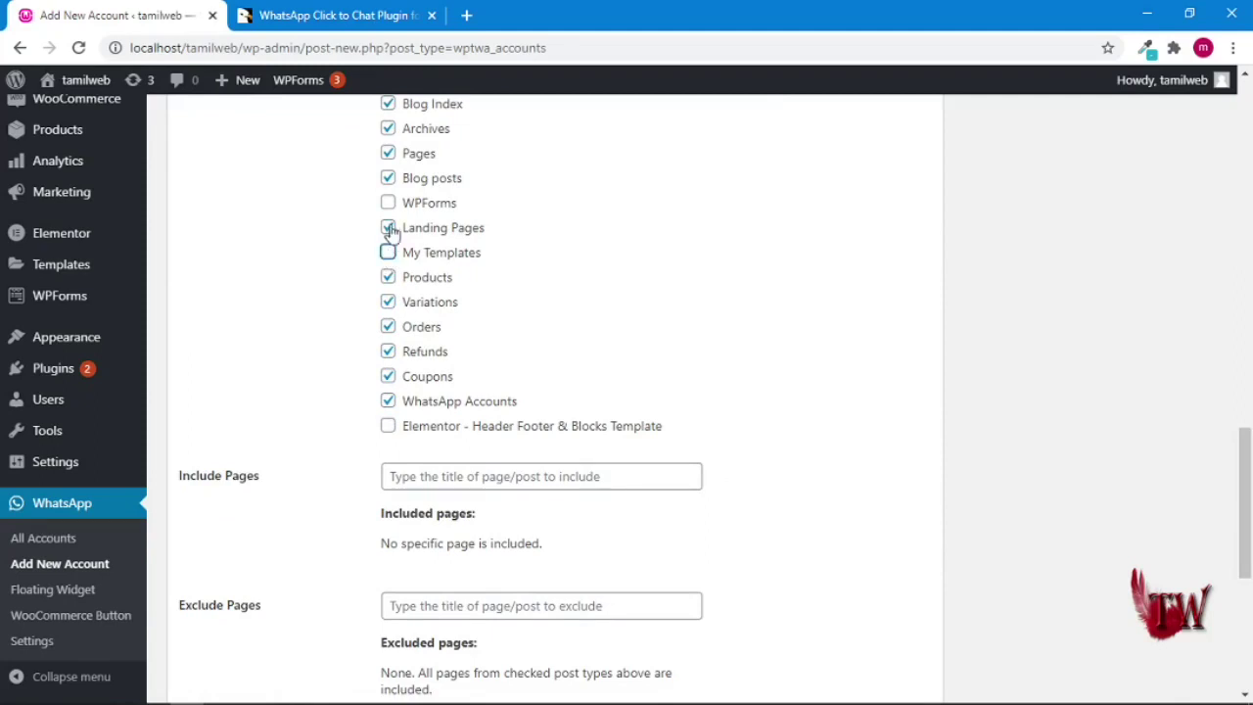
click(388, 207)
click(388, 207)
- Publish the new WhatsApp account
scroll(485, 452, down, 5)
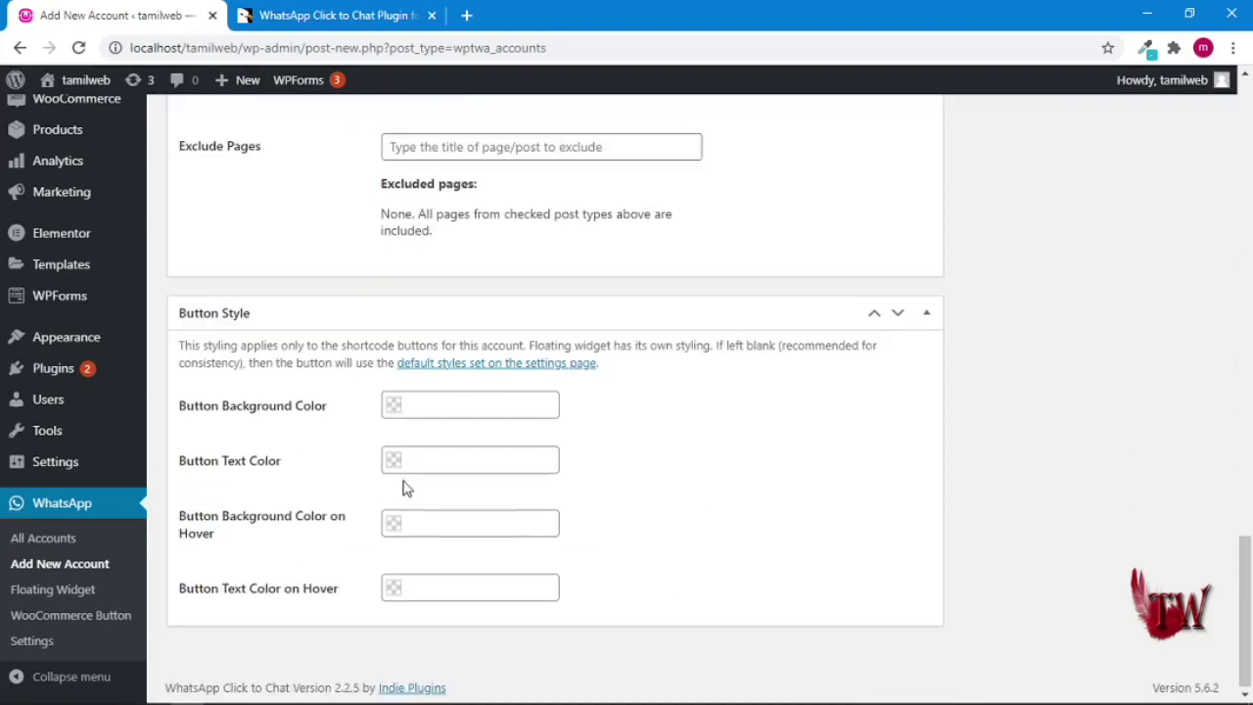
scroll(631, 517, up, 15)
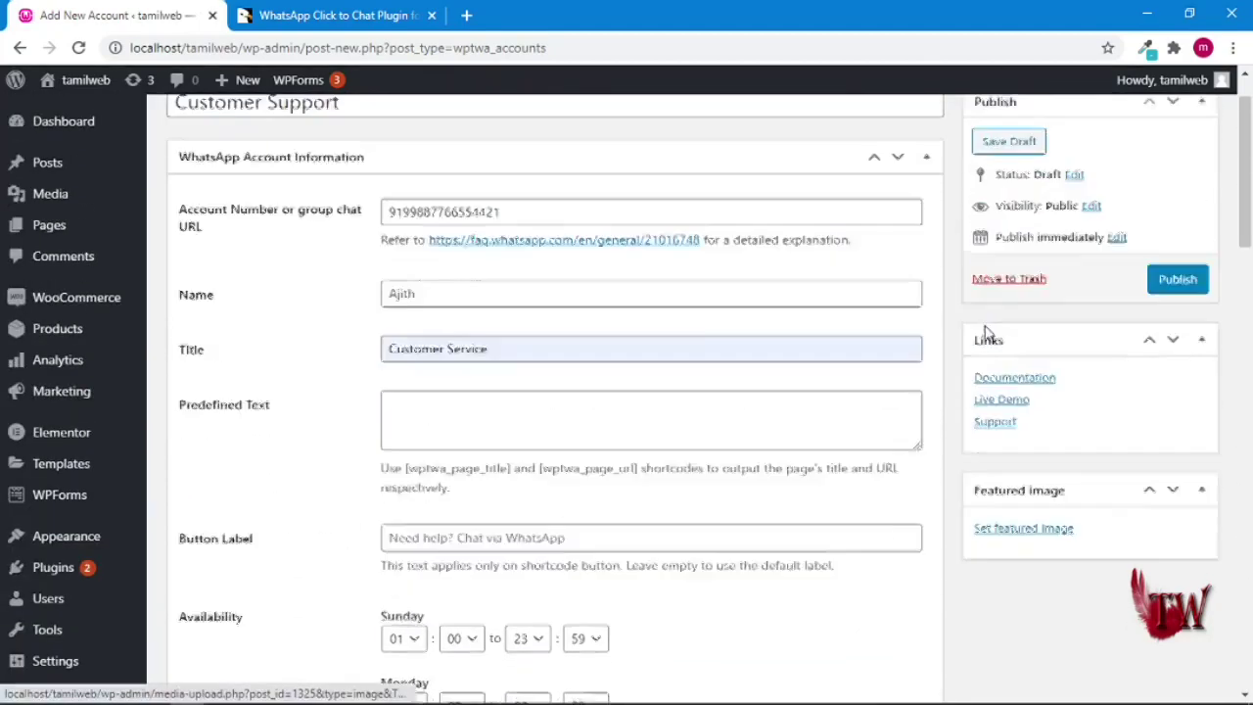
click(1196, 348)
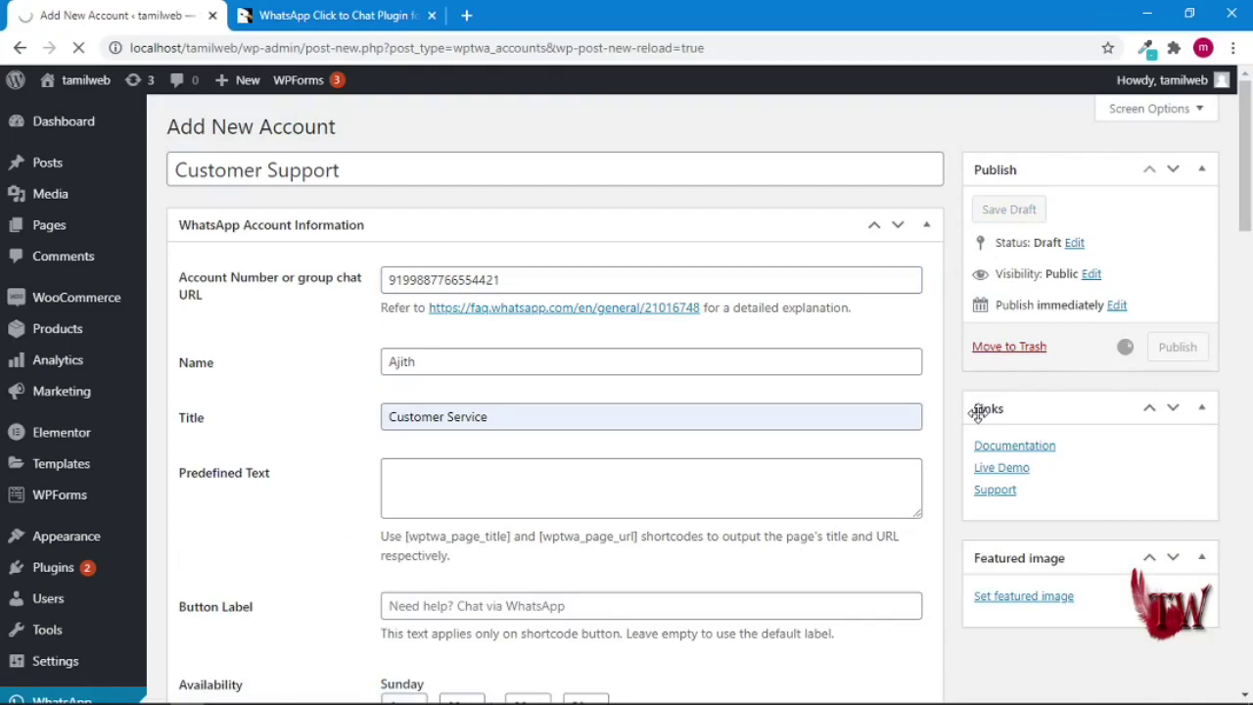
- Upload NEWLOGO150.png as the account's featured image, then update the account
scroll(969, 413, down, 2)
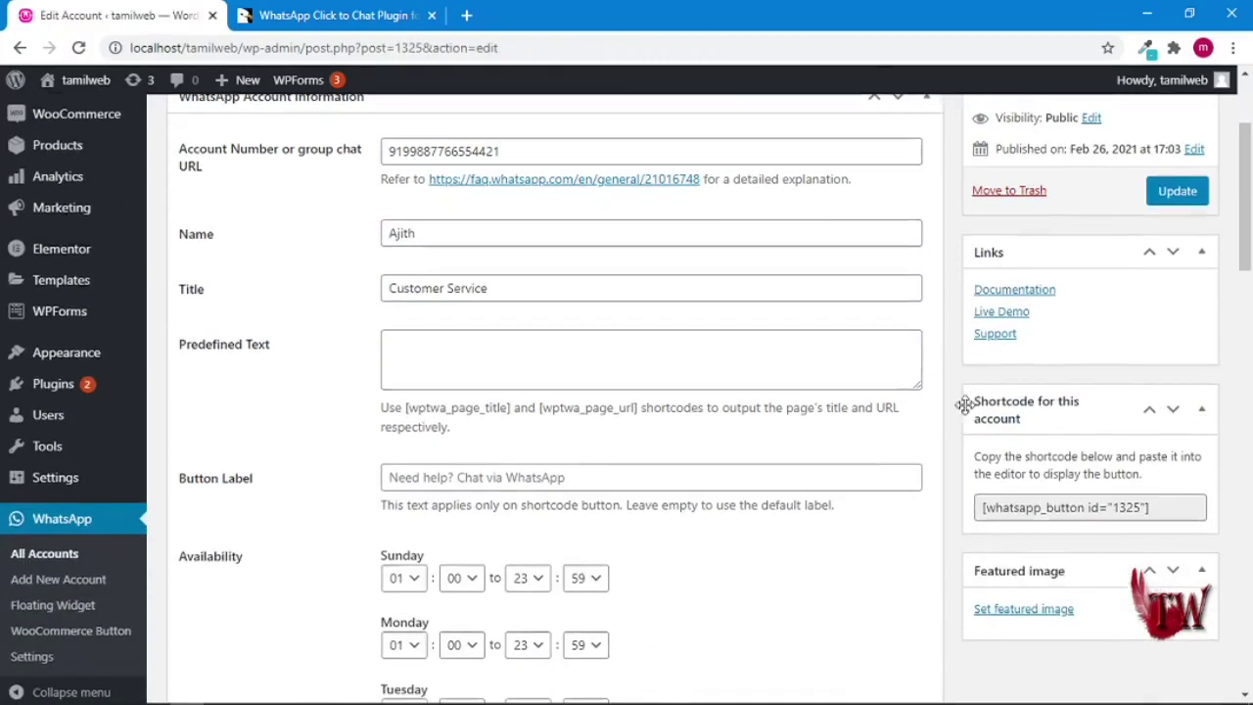
click(1016, 610)
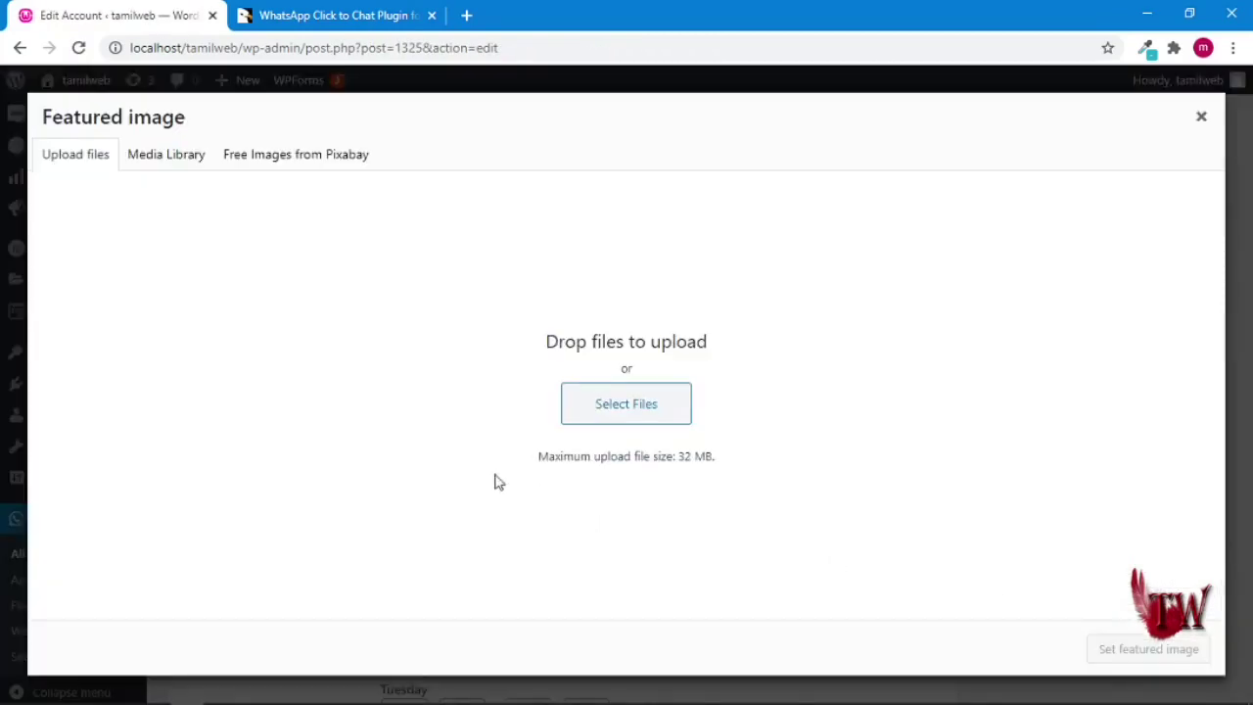
click(640, 411)
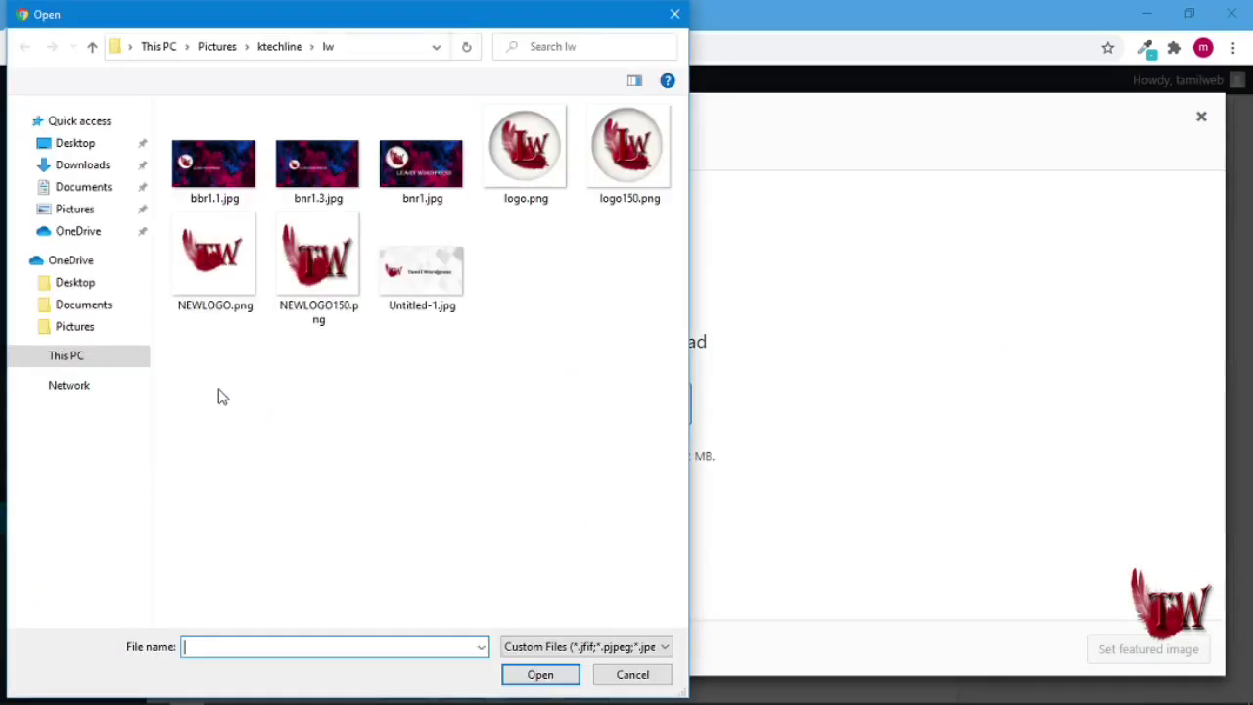
click(319, 279)
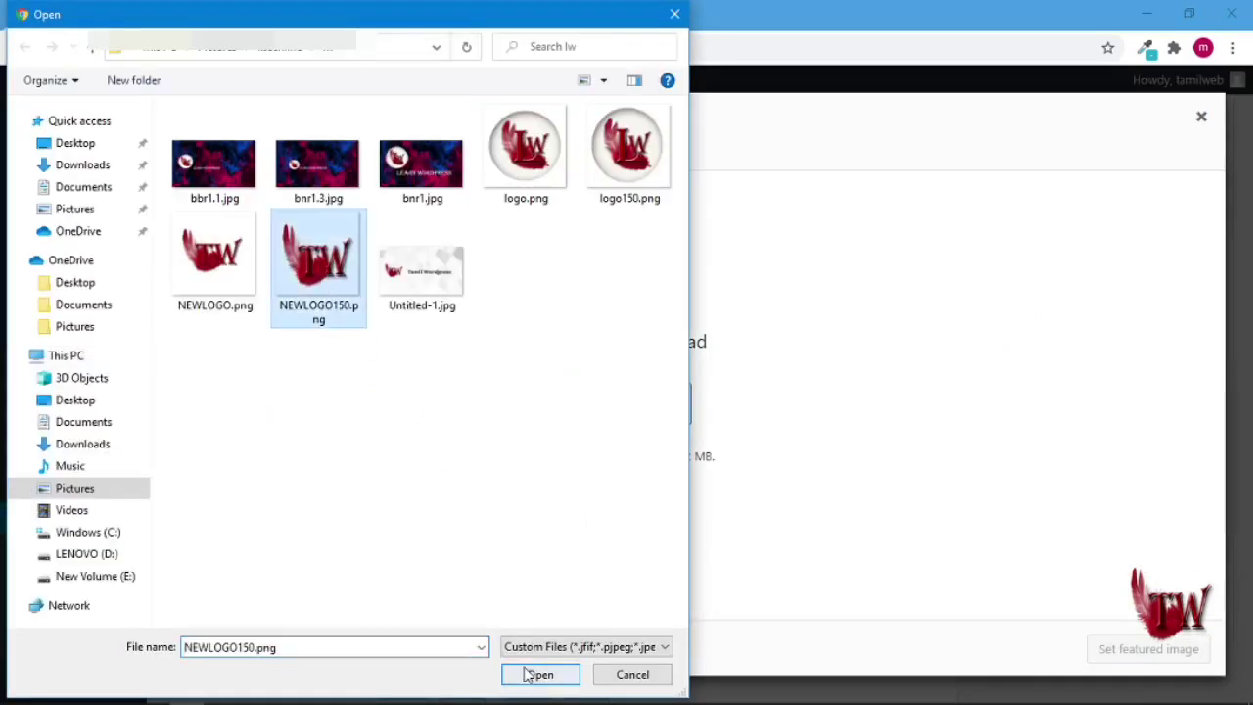
click(522, 672)
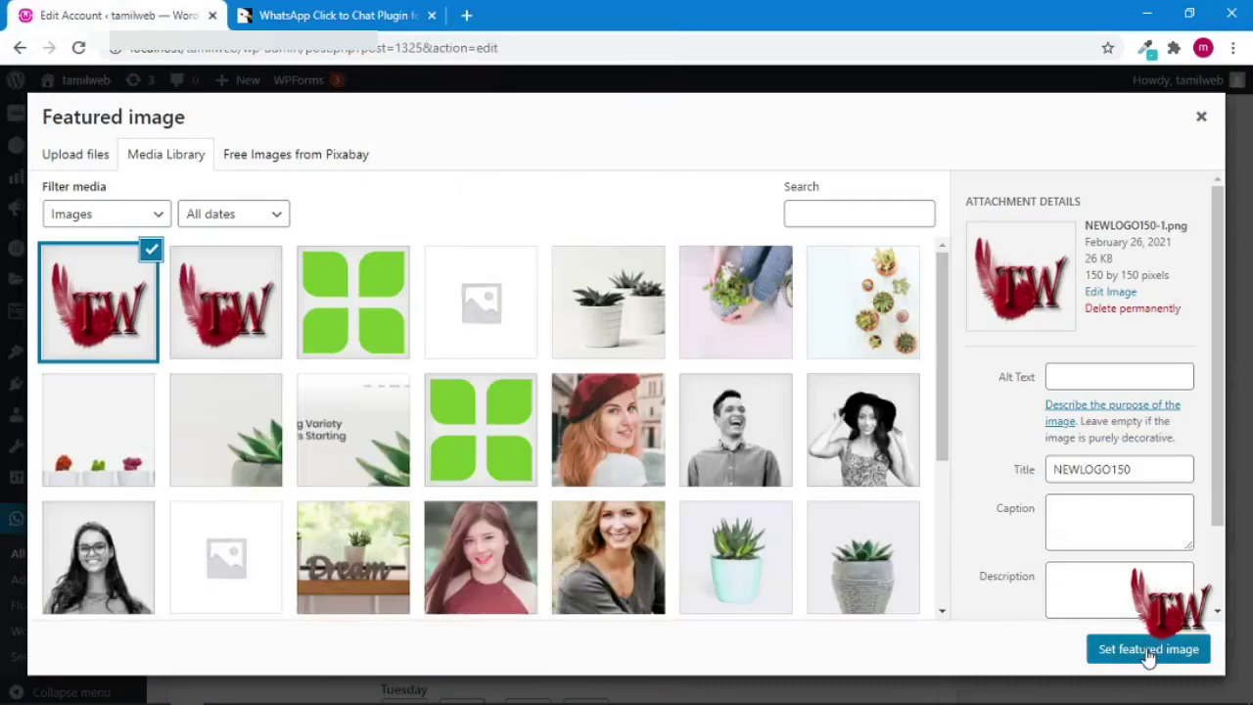
click(1148, 651)
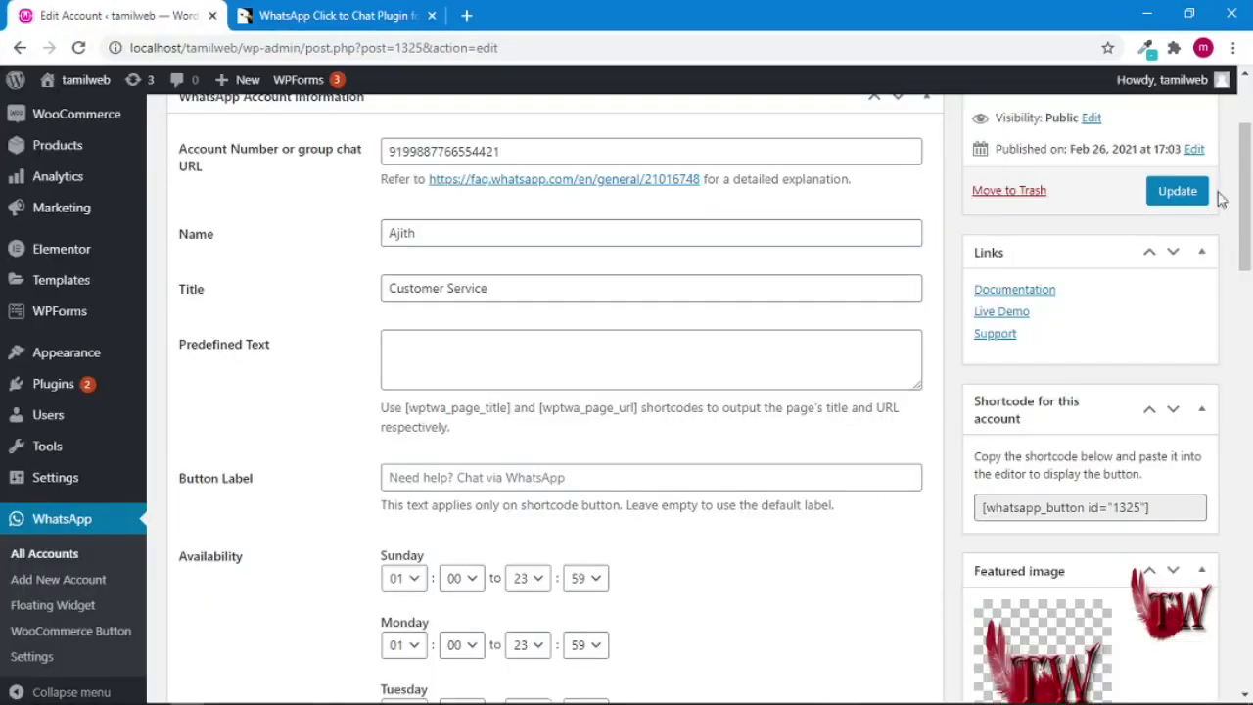
click(1180, 192)
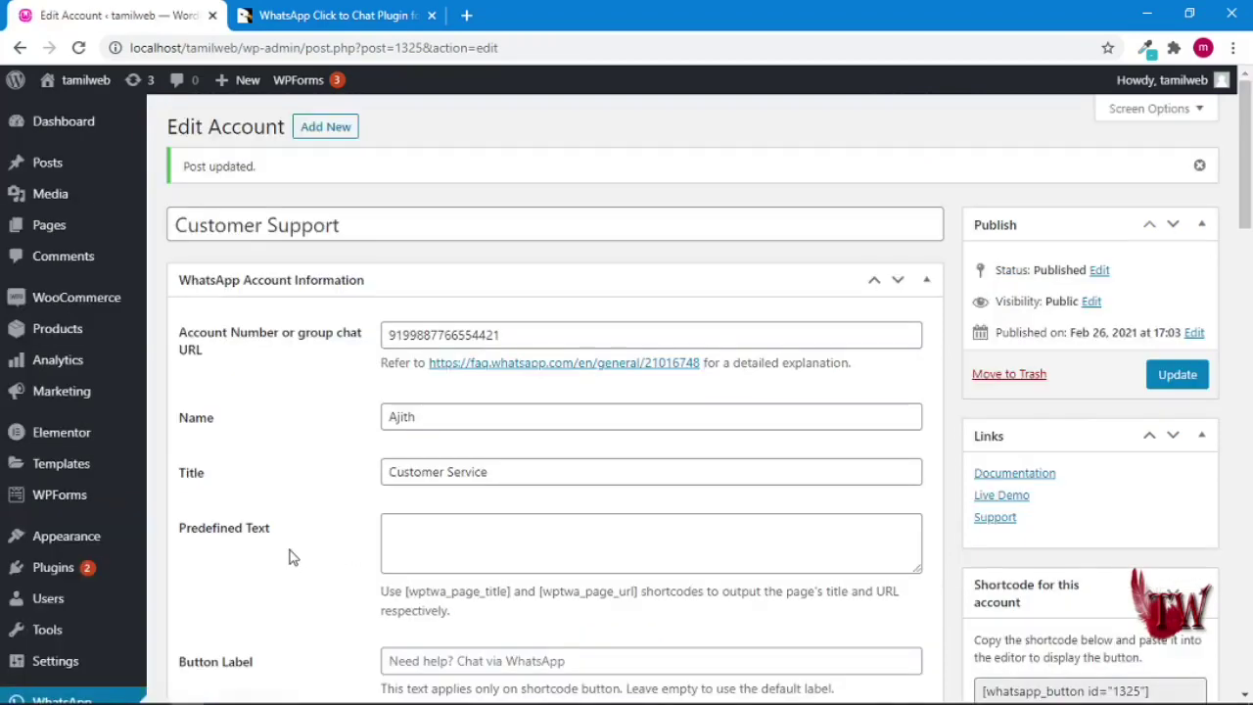
scroll(118, 558, down, 3)
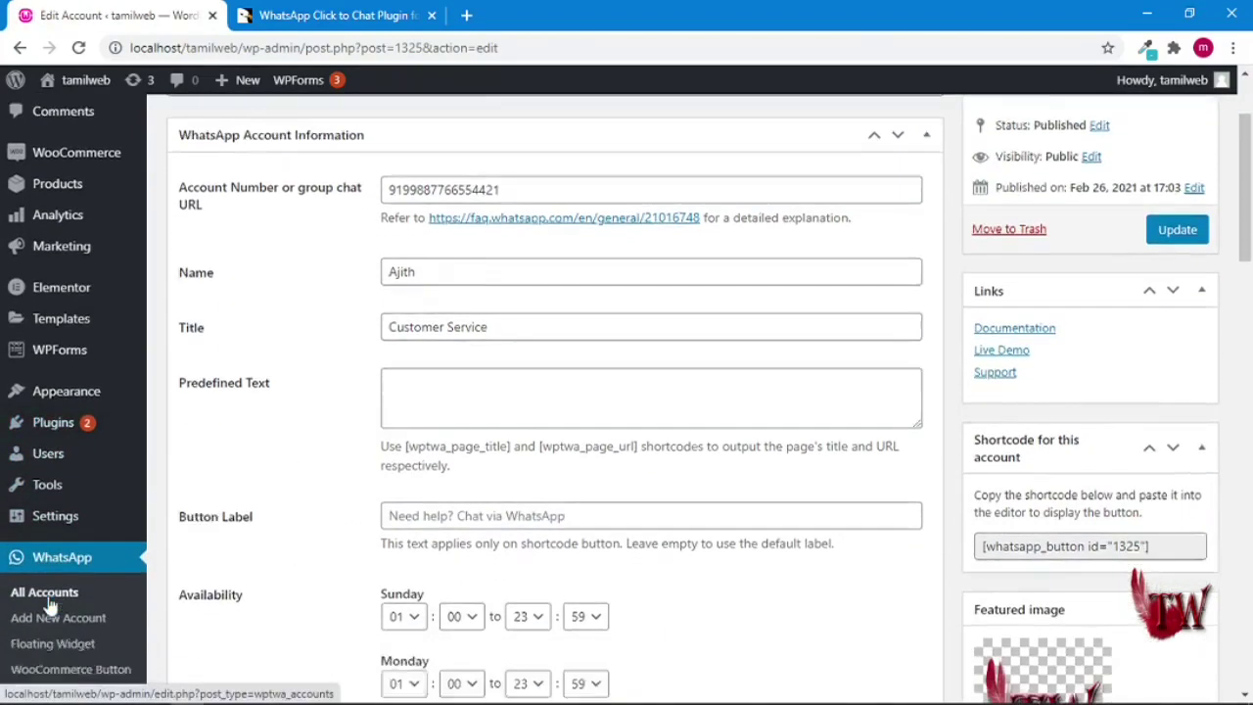
- Give the second Customer Support account NEWLOGO150 from the Media Library as its featured image
click(46, 541)
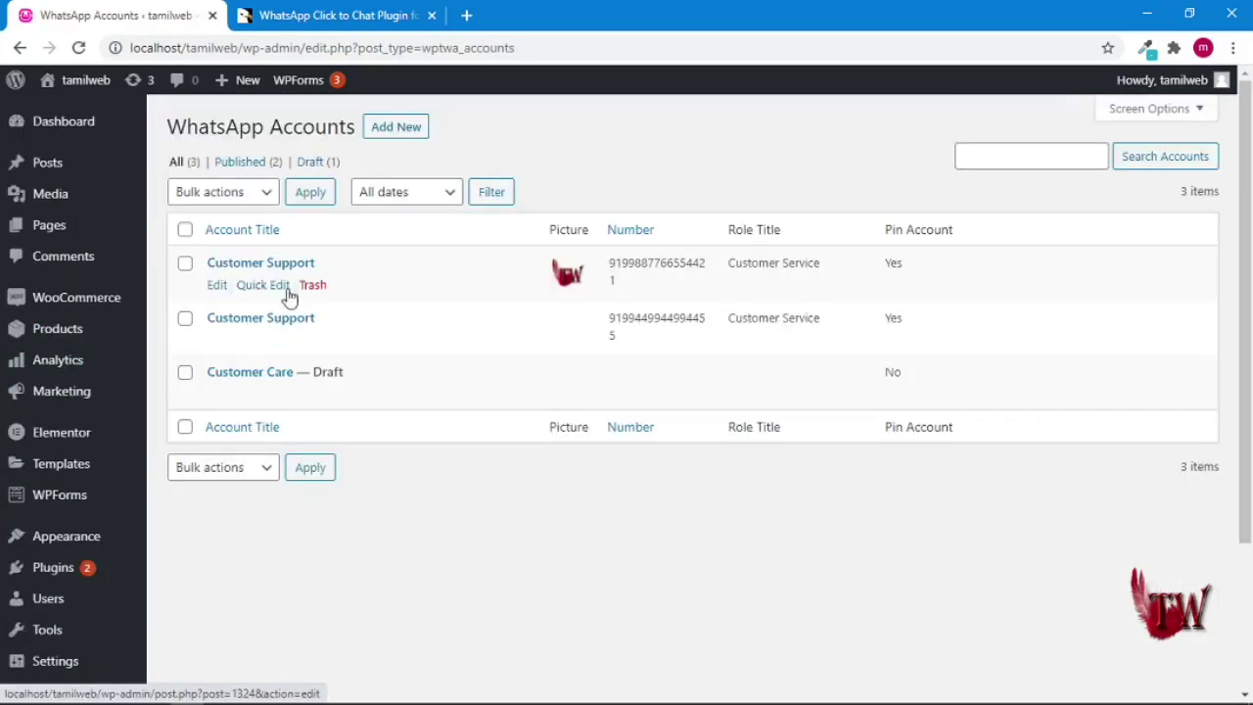
mouse_move(313, 353)
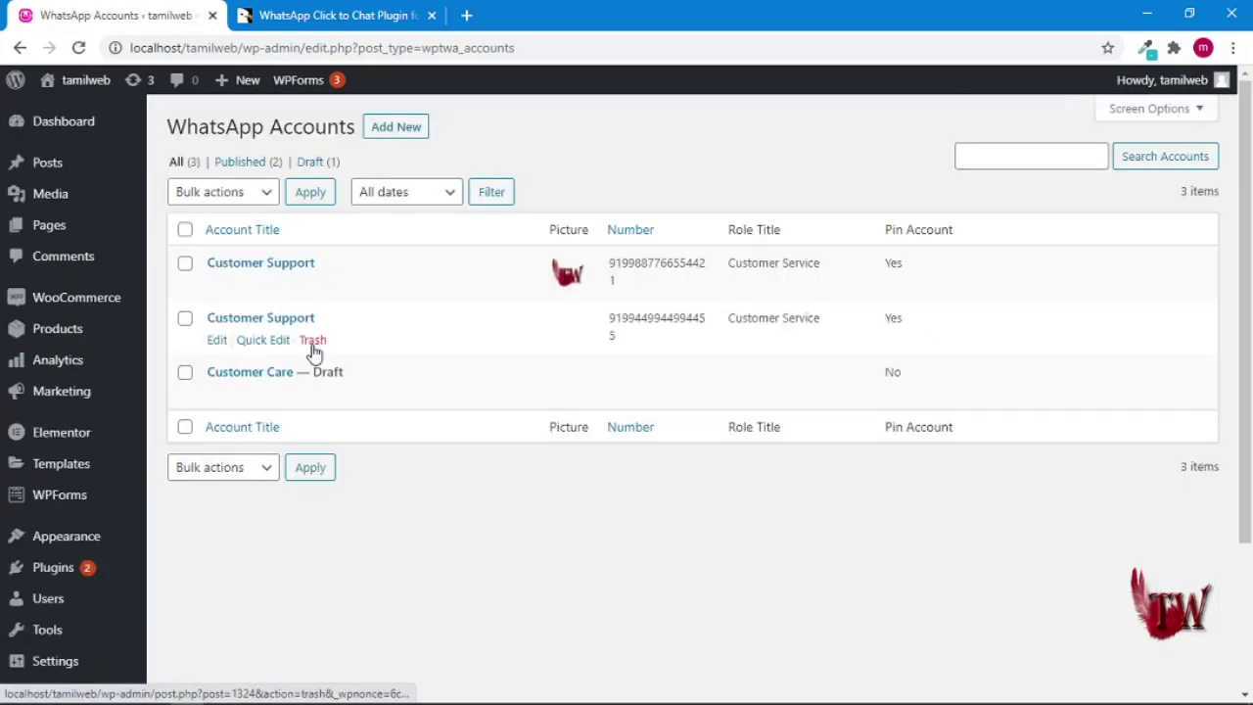
click(216, 341)
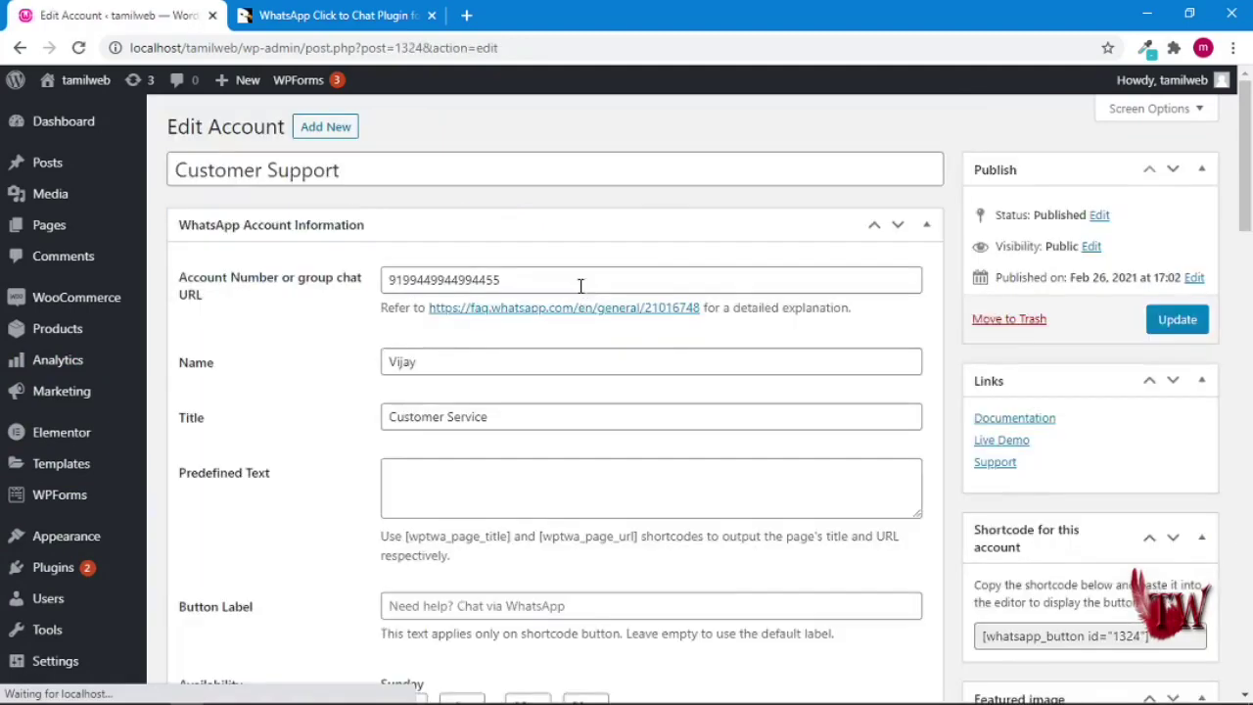
scroll(1100, 363, down, 3)
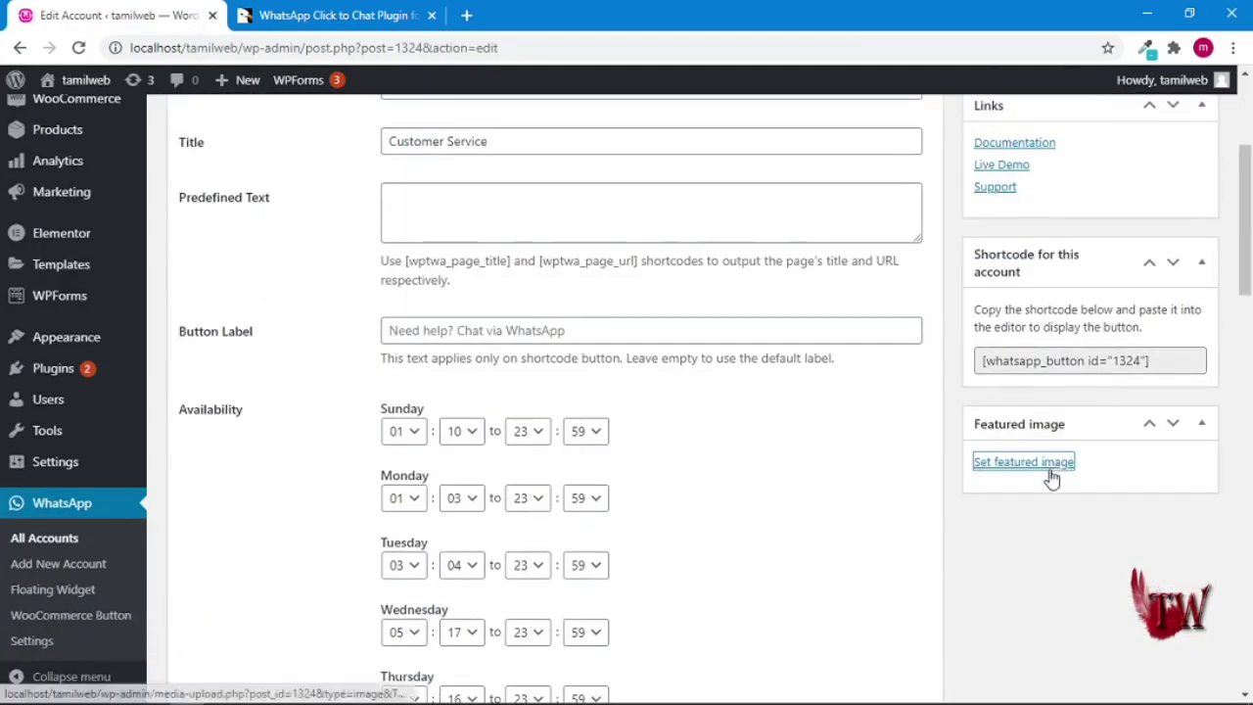
click(1023, 461)
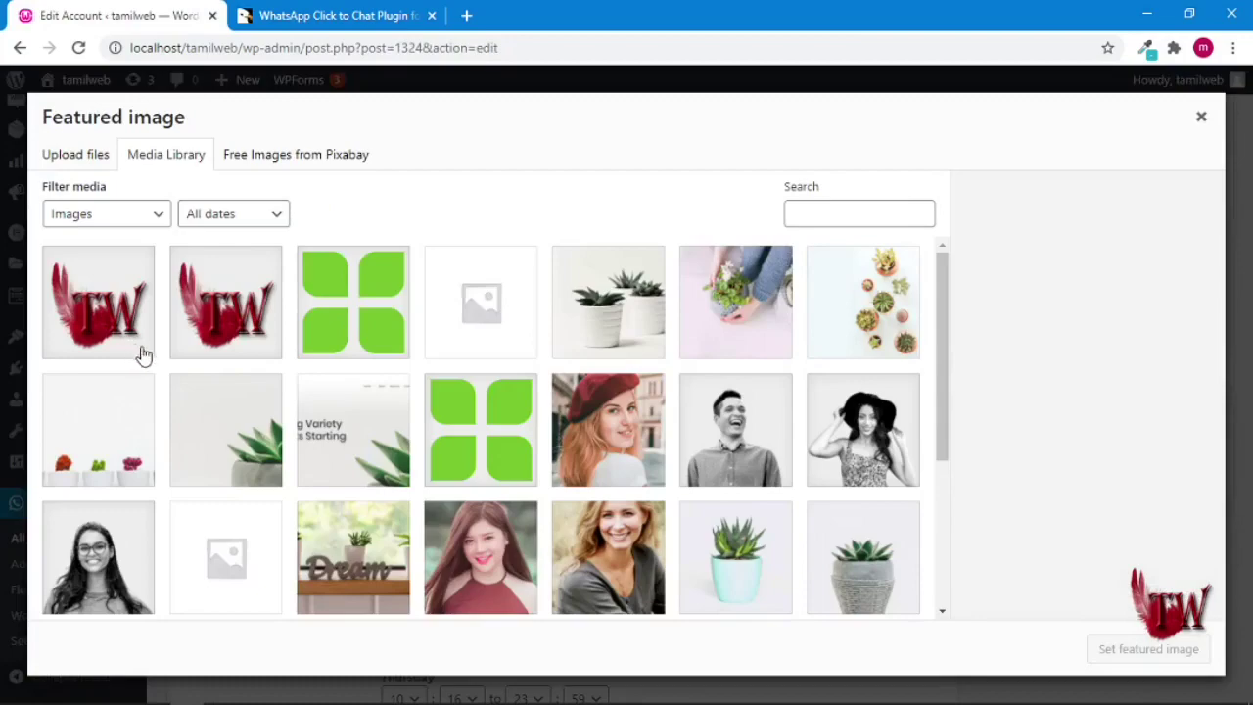
click(223, 323)
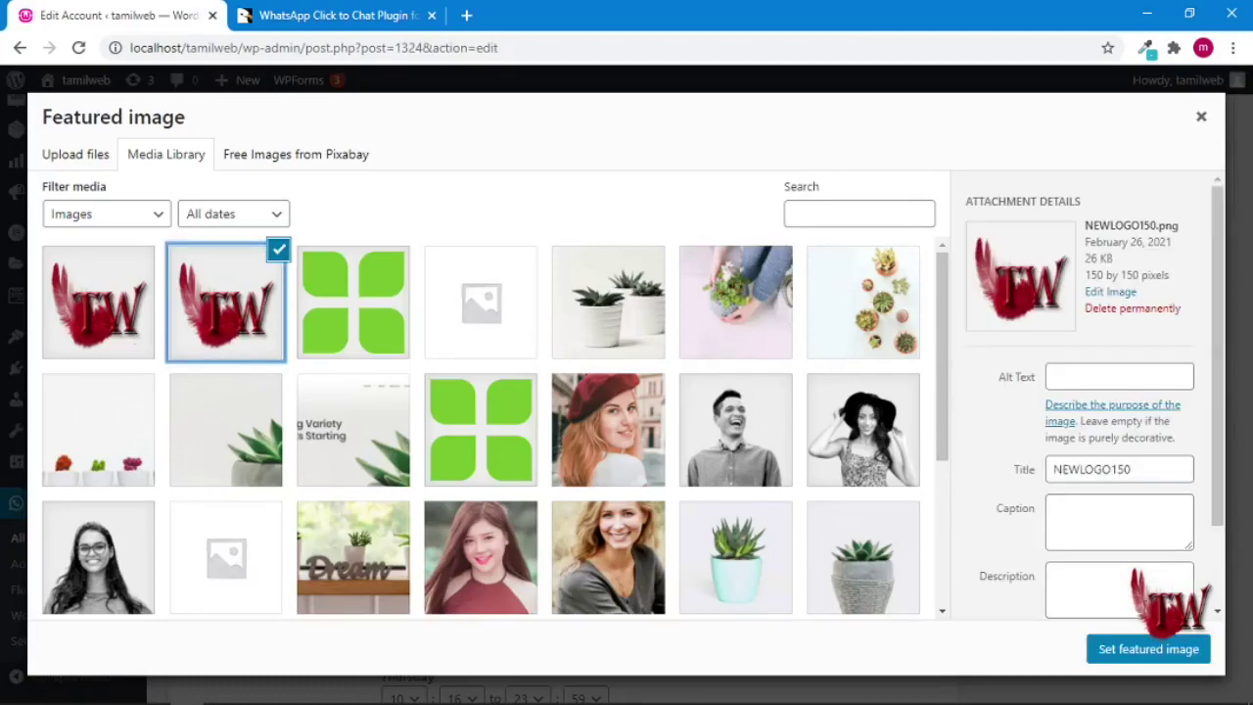
click(1144, 649)
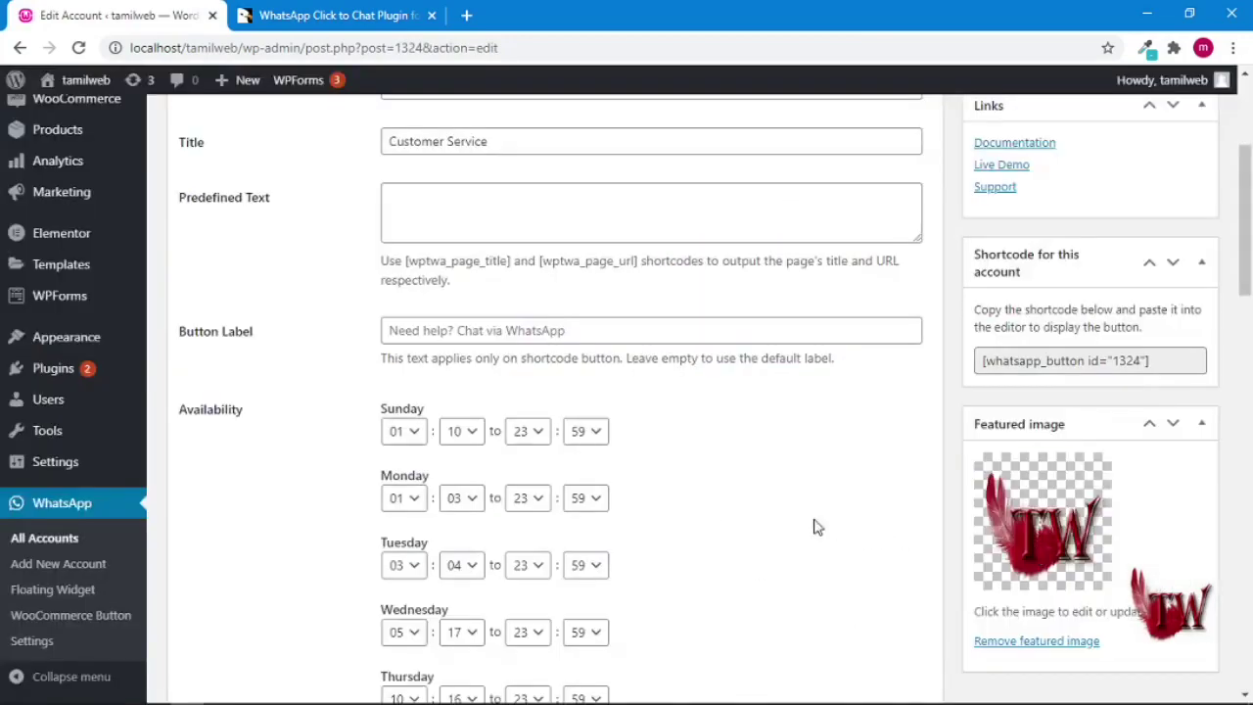
- Update the Customer Support account to save the change
scroll(774, 503, up, 3)
click(1176, 320)
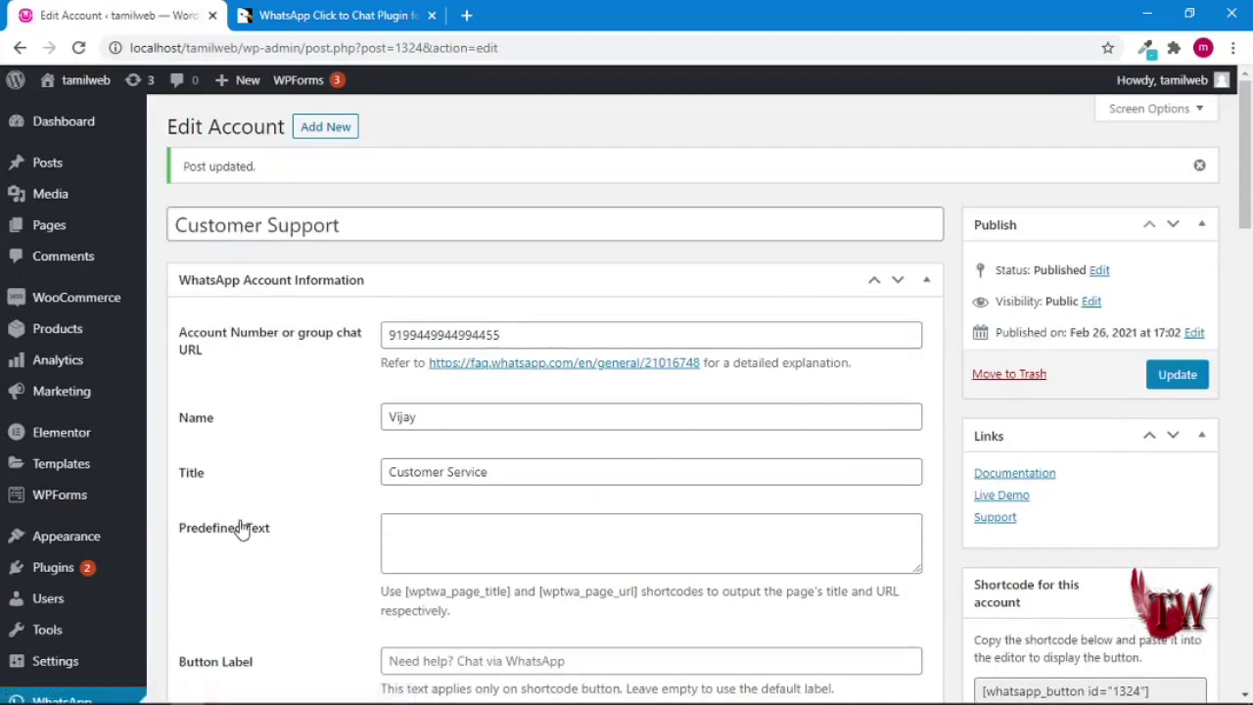
scroll(156, 461, down, 4)
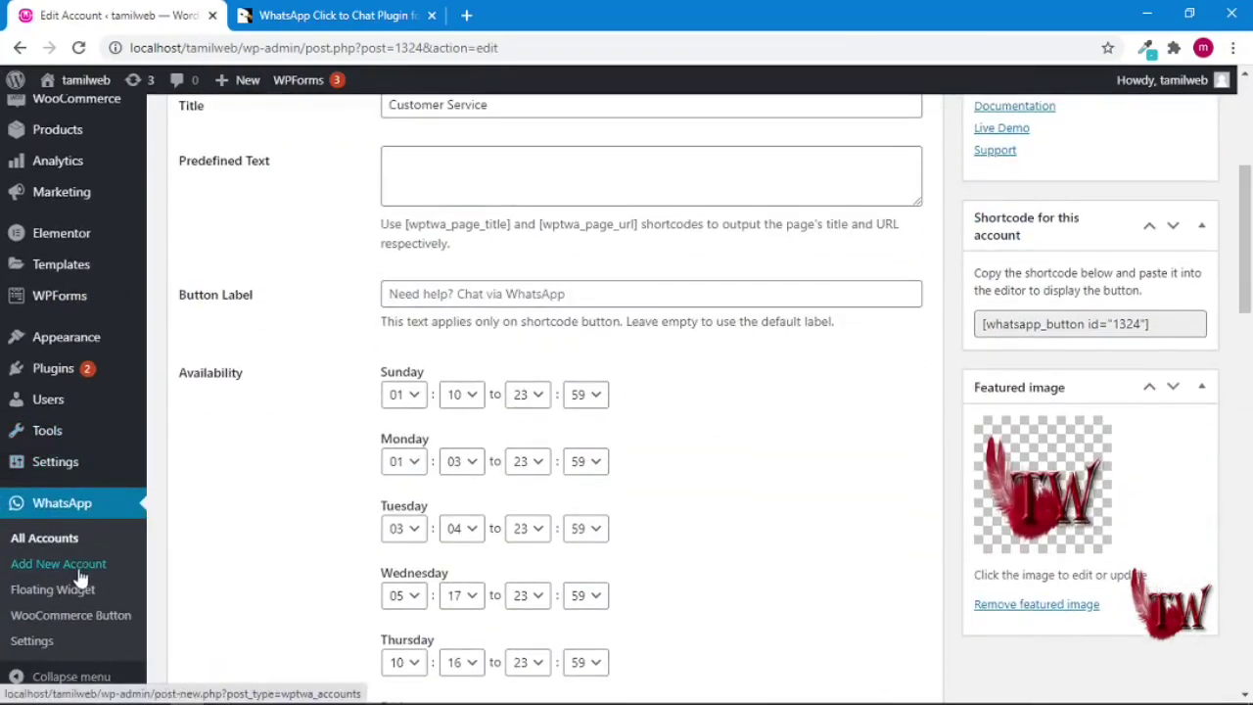
- Add both Customer Support accounts to the Floating Widget's Selected Accounts and save them
click(62, 596)
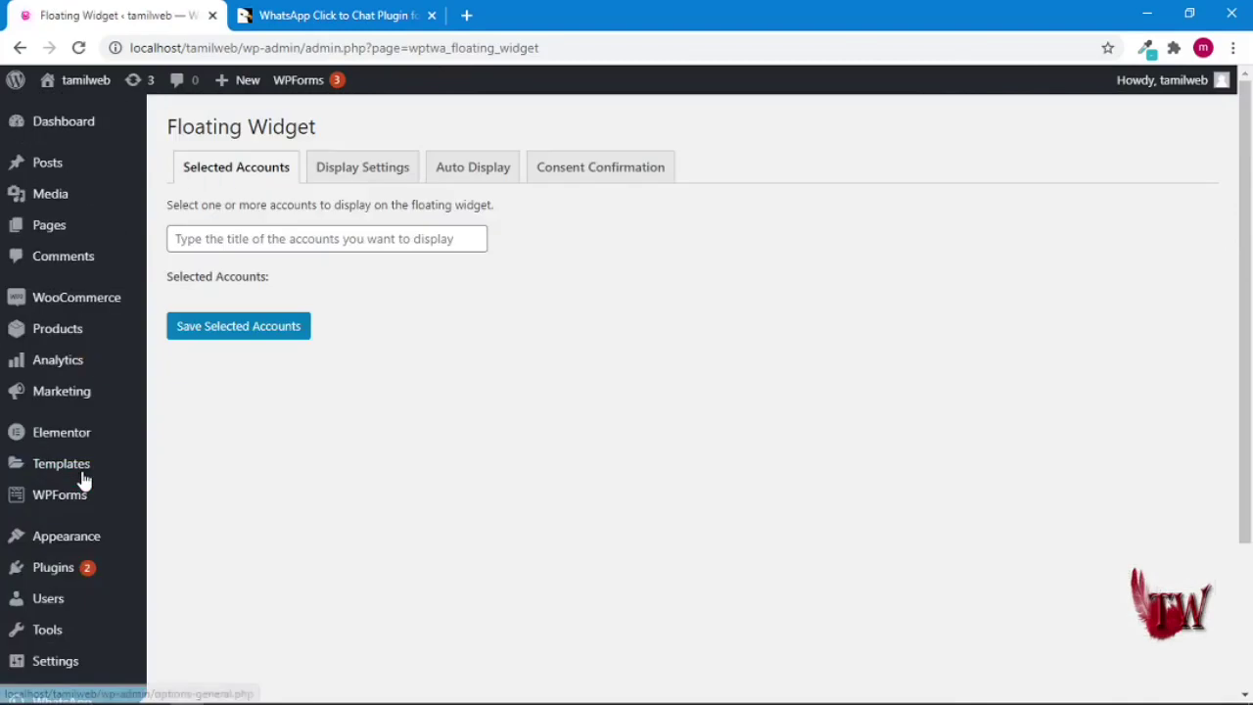
click(391, 239)
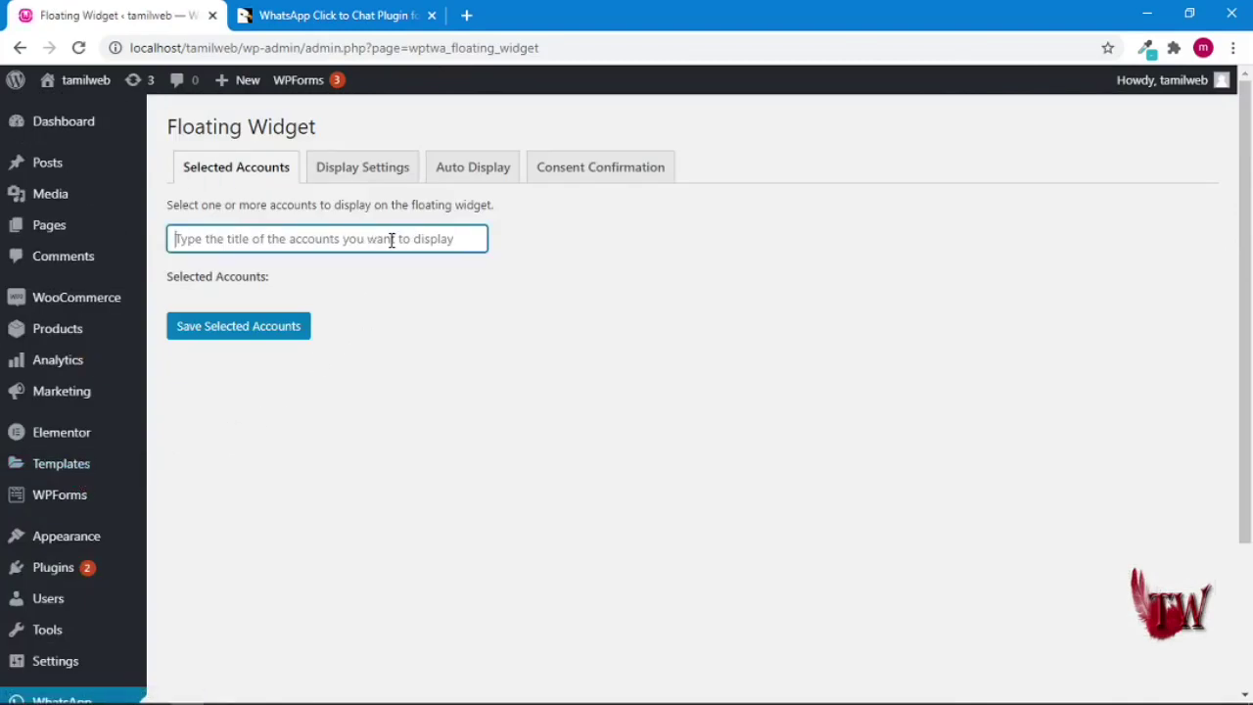
text(v)
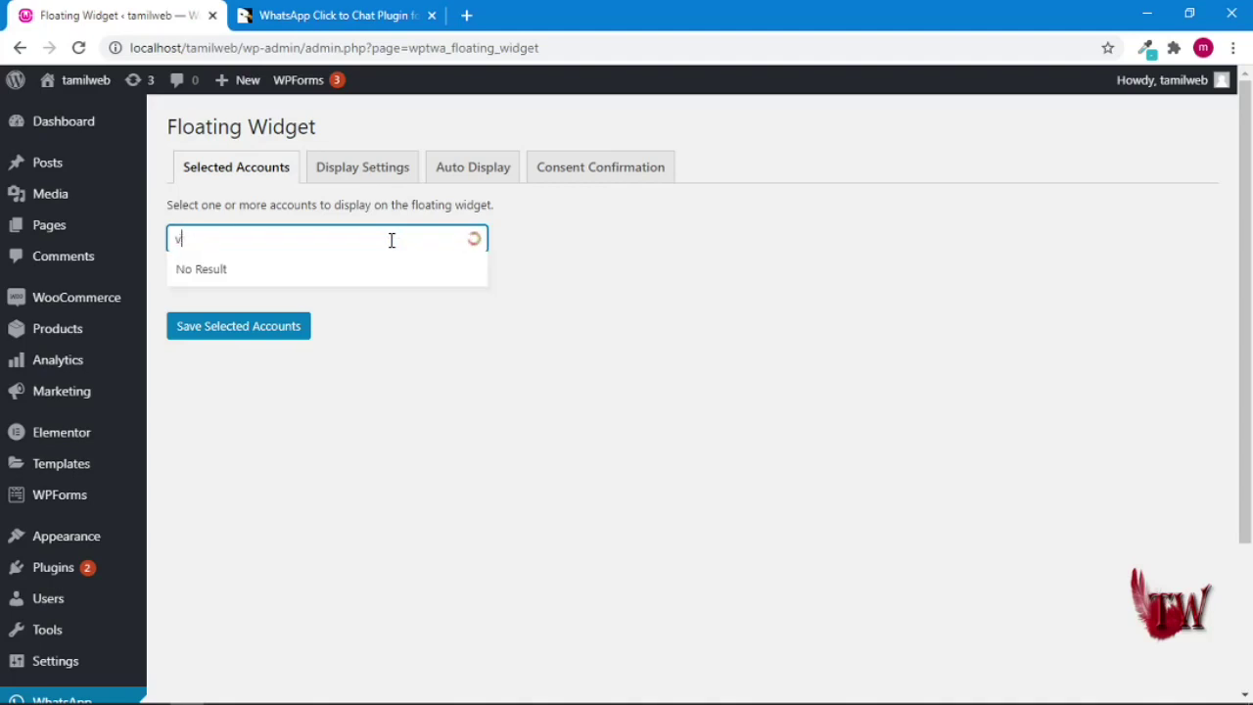
key(BackSpace)
text(cust)
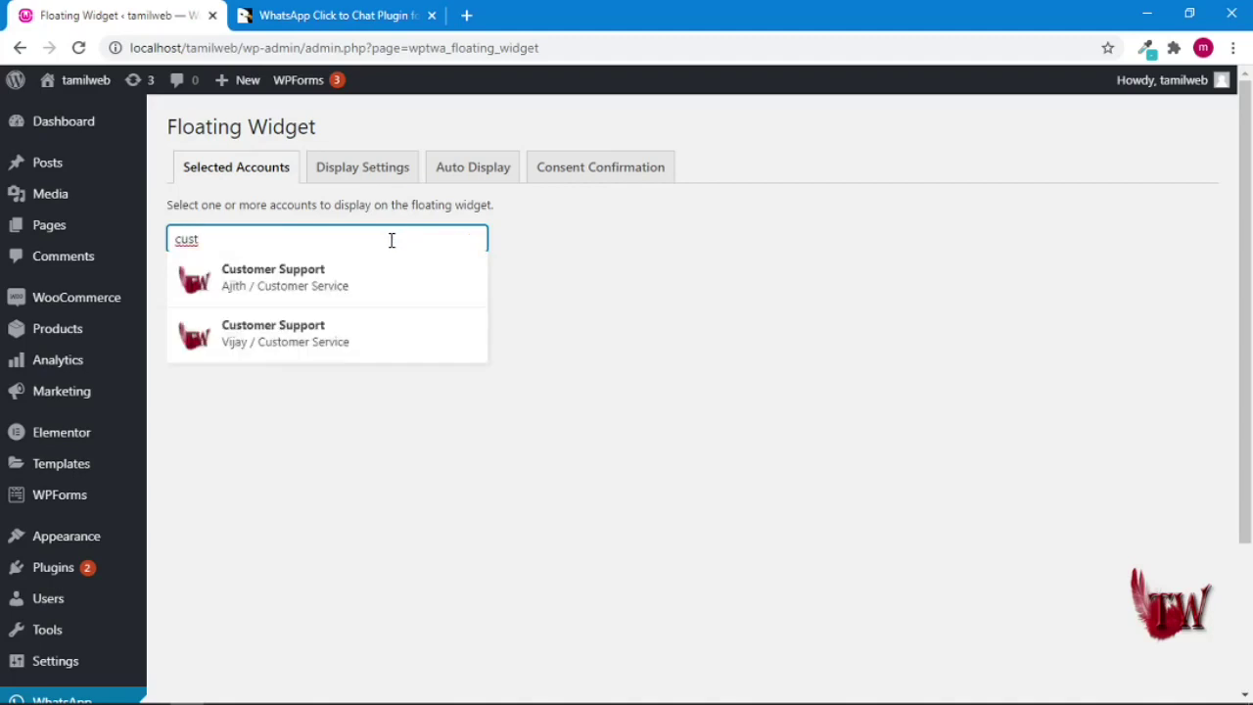
click(355, 284)
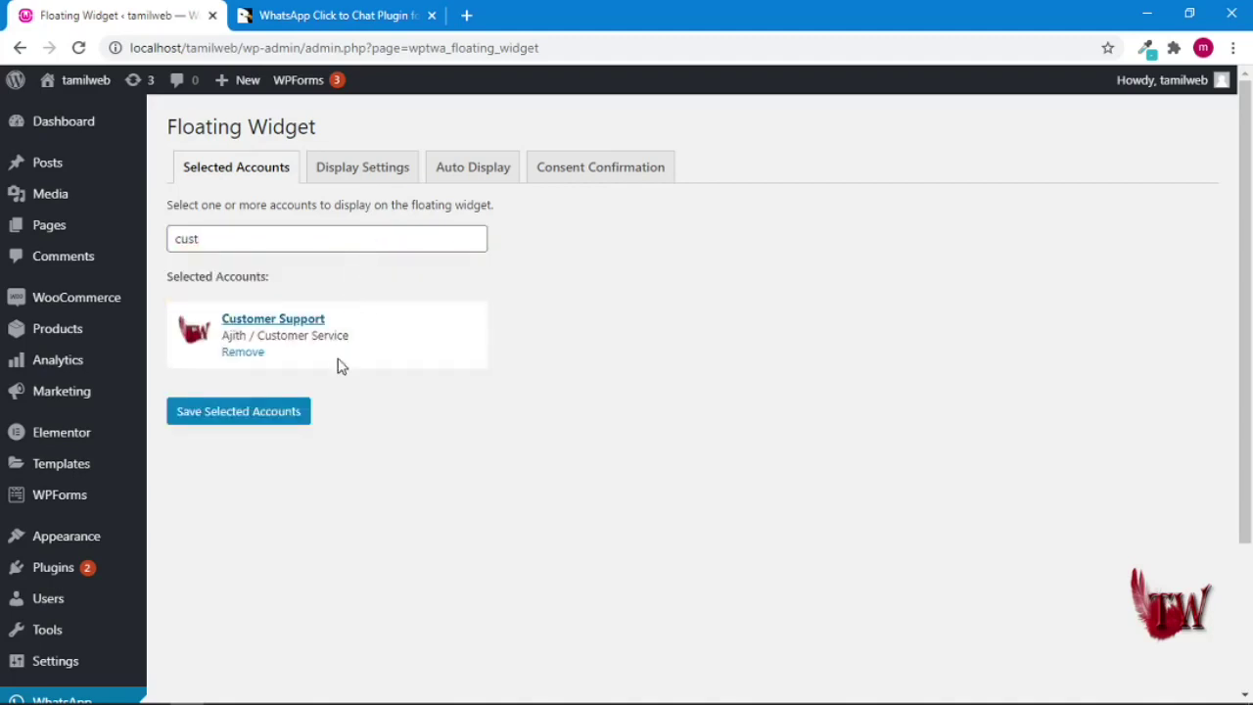
click(240, 233)
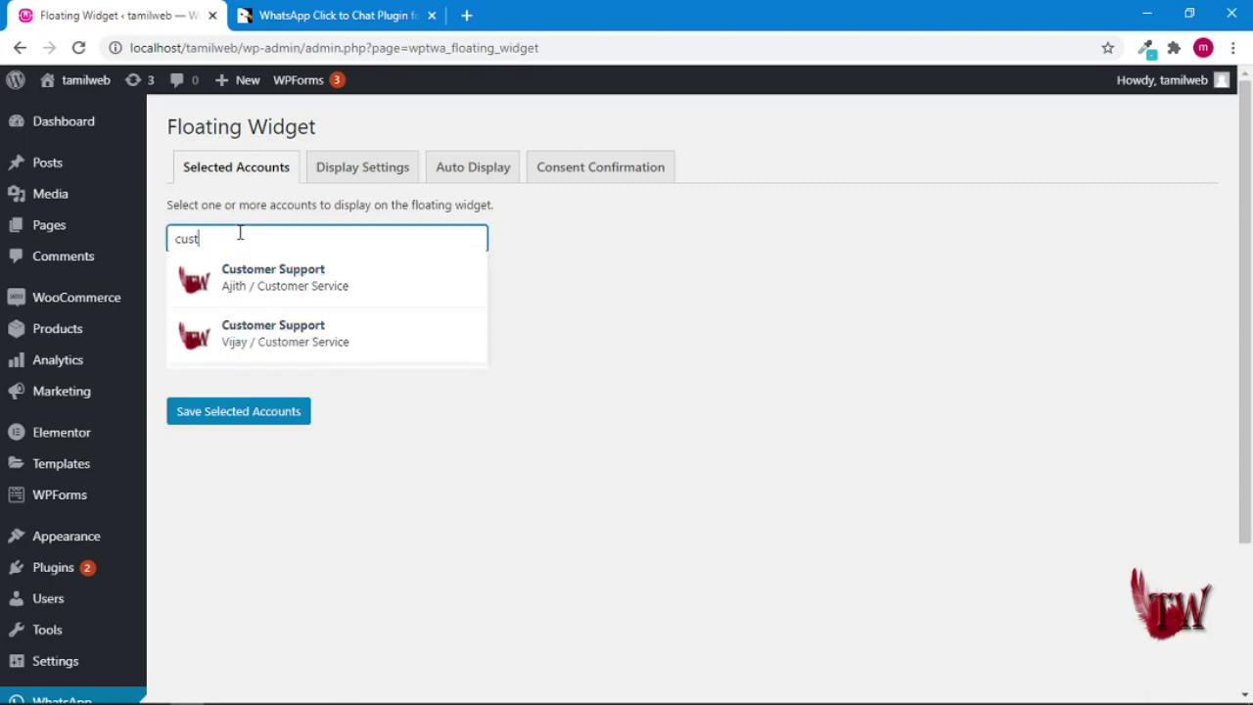
click(294, 337)
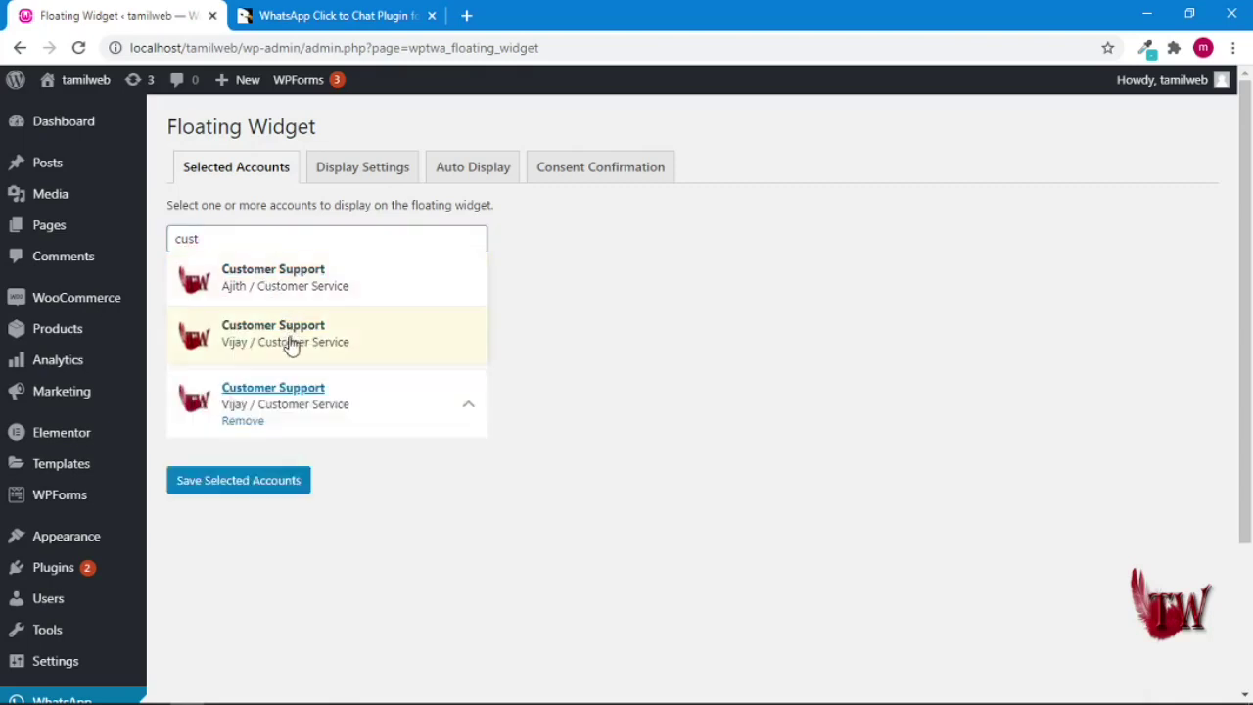
click(247, 489)
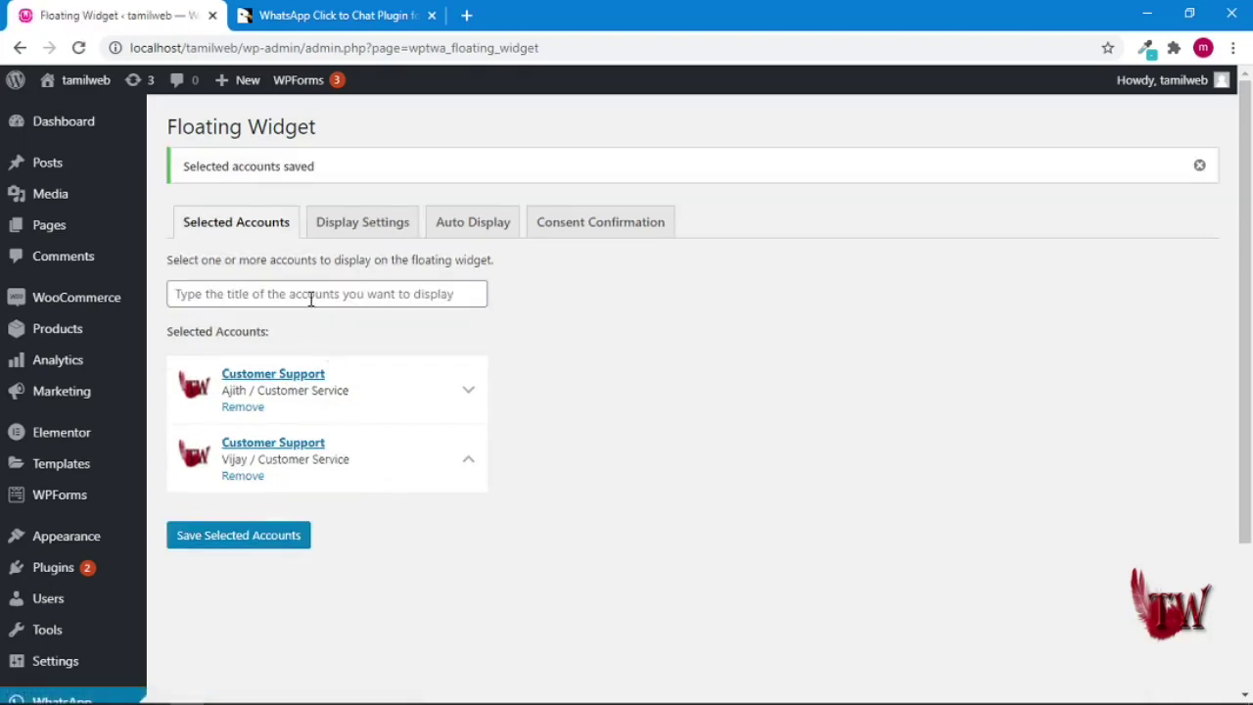
- In the widget's Display Settings, set Total accounts shown to 2 and save
click(382, 236)
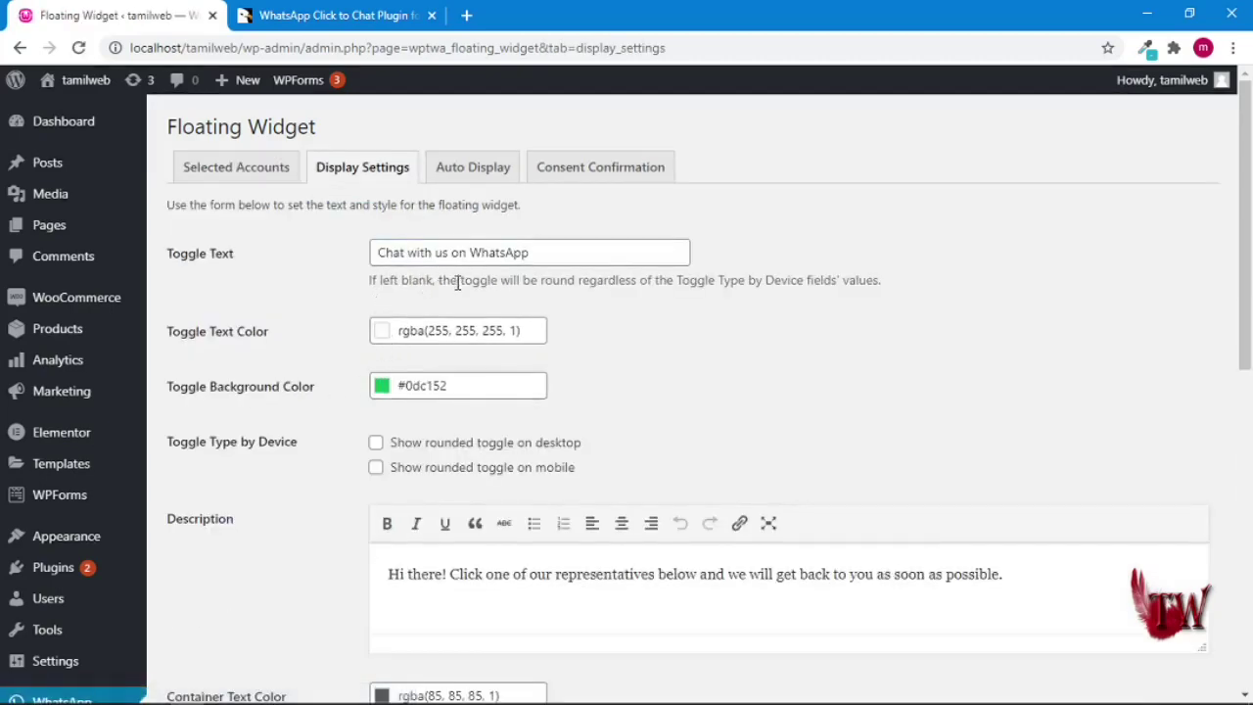
scroll(457, 284, down, 4)
scroll(456, 291, up, 4)
scroll(435, 313, down, 2)
scroll(568, 423, down, 6)
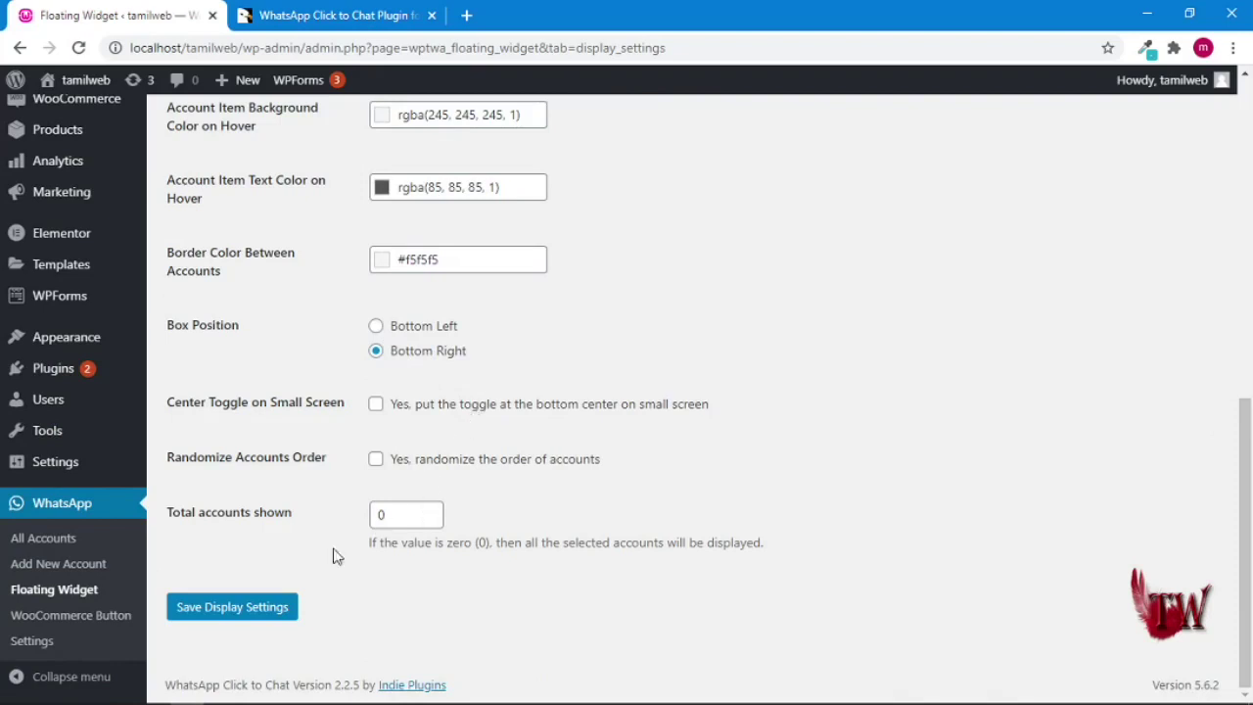
click(428, 510)
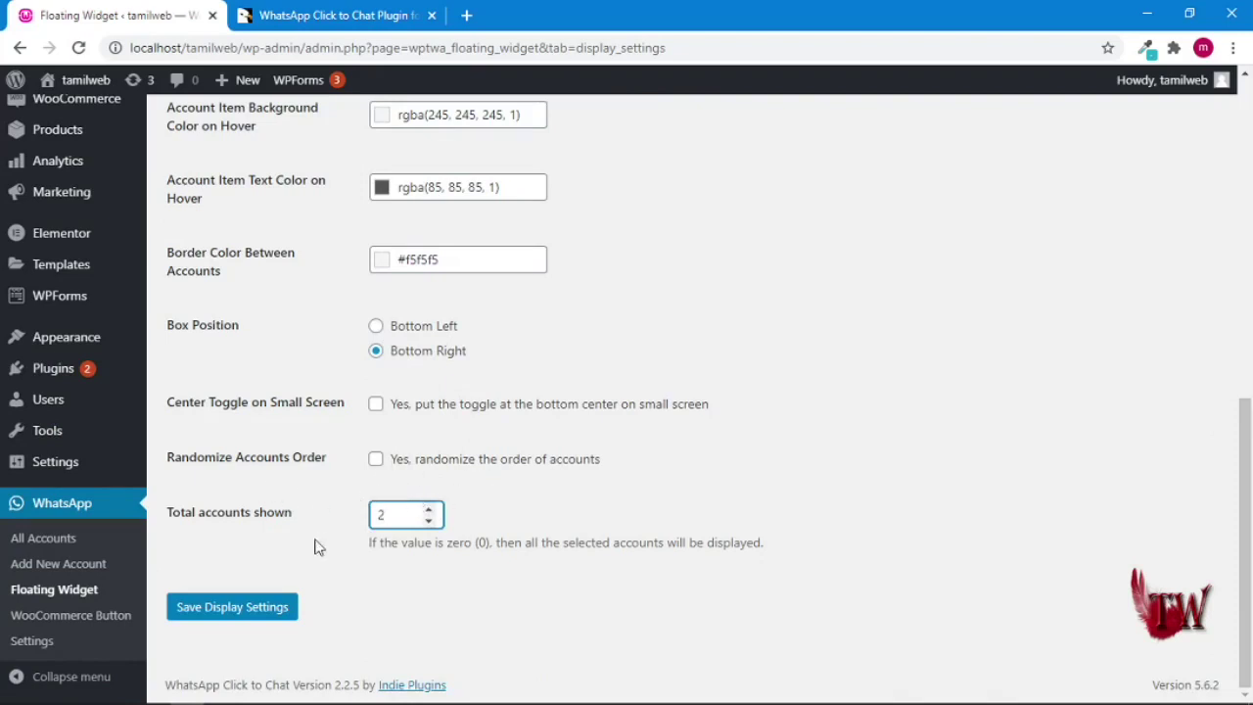
click(271, 609)
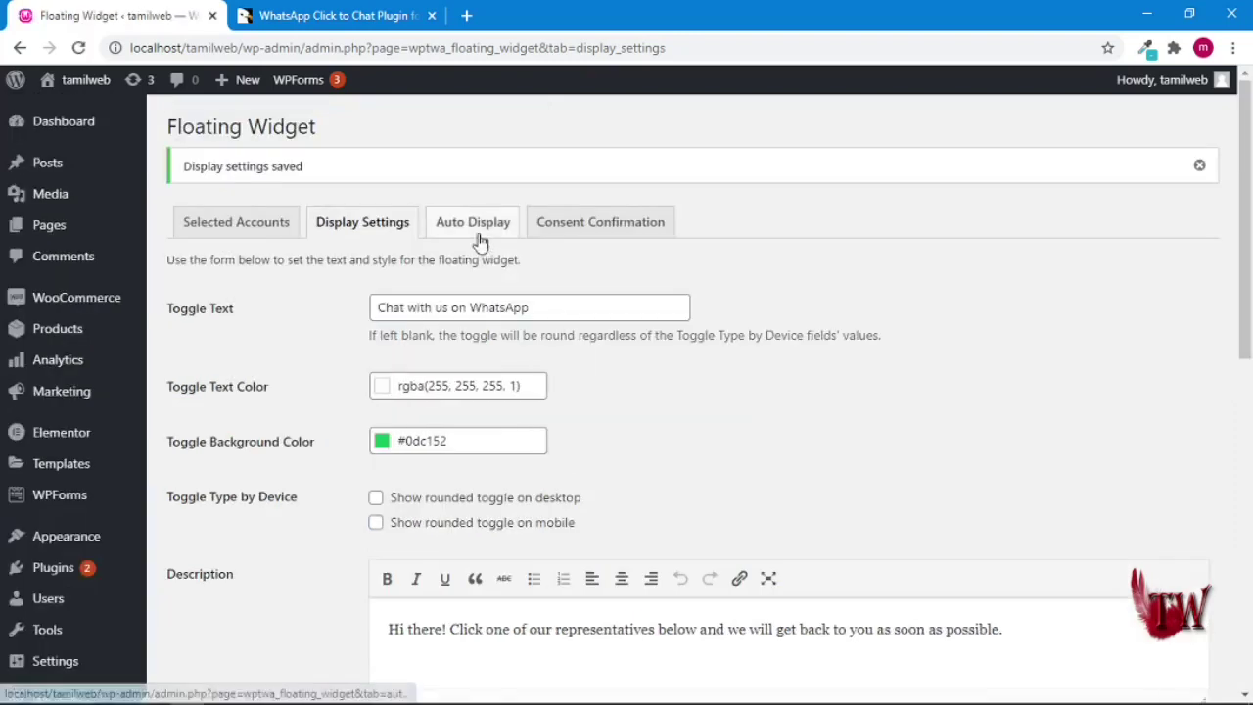
click(475, 233)
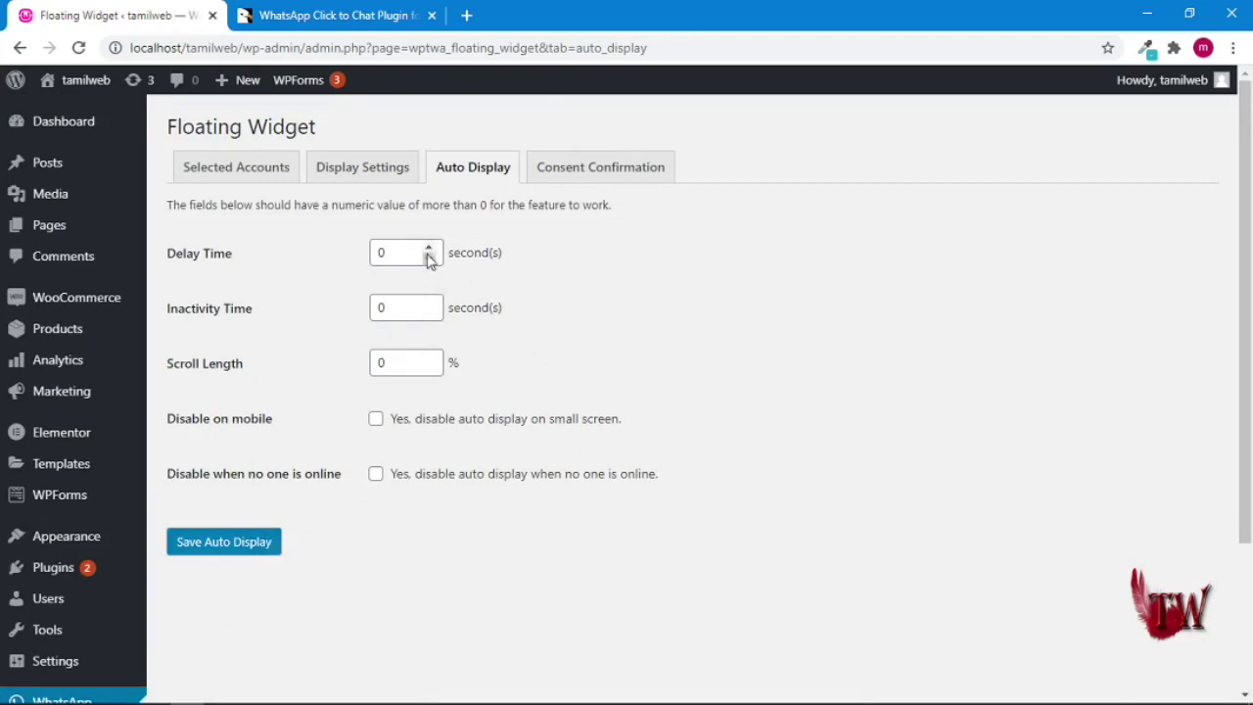
- Set Auto Display delay time and inactivity time to 2 seconds and save
click(429, 247)
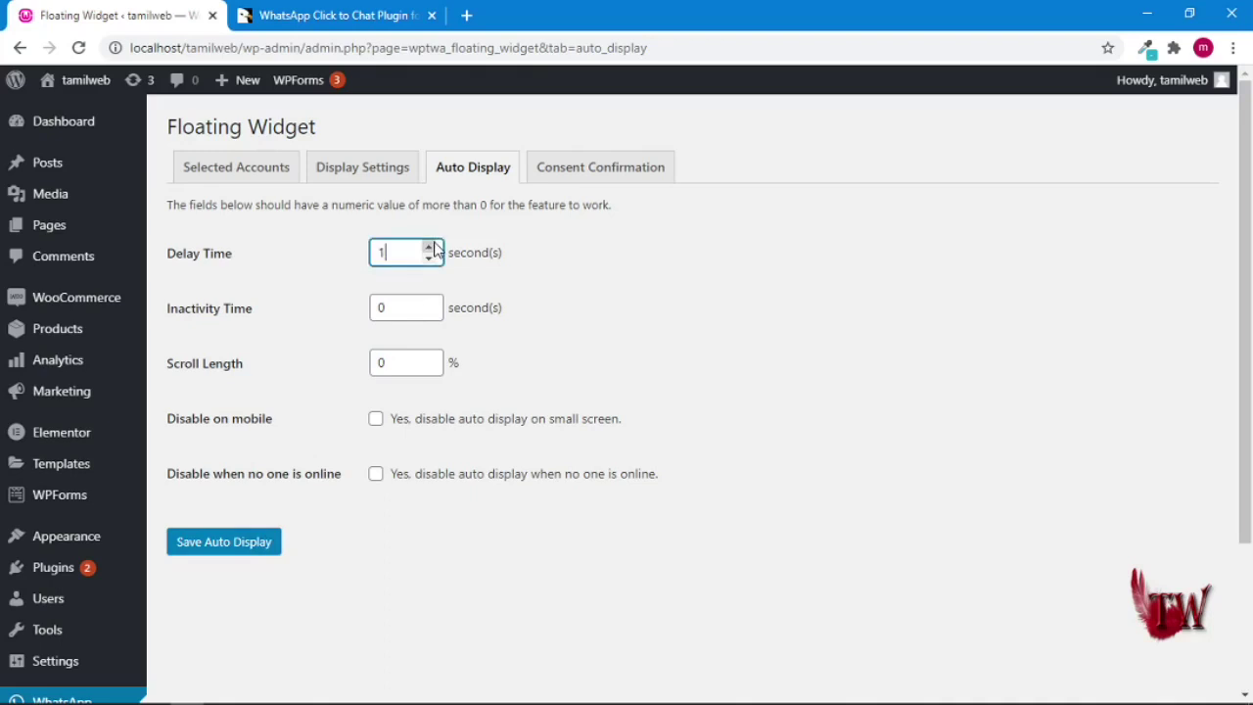
click(429, 303)
click(429, 303)
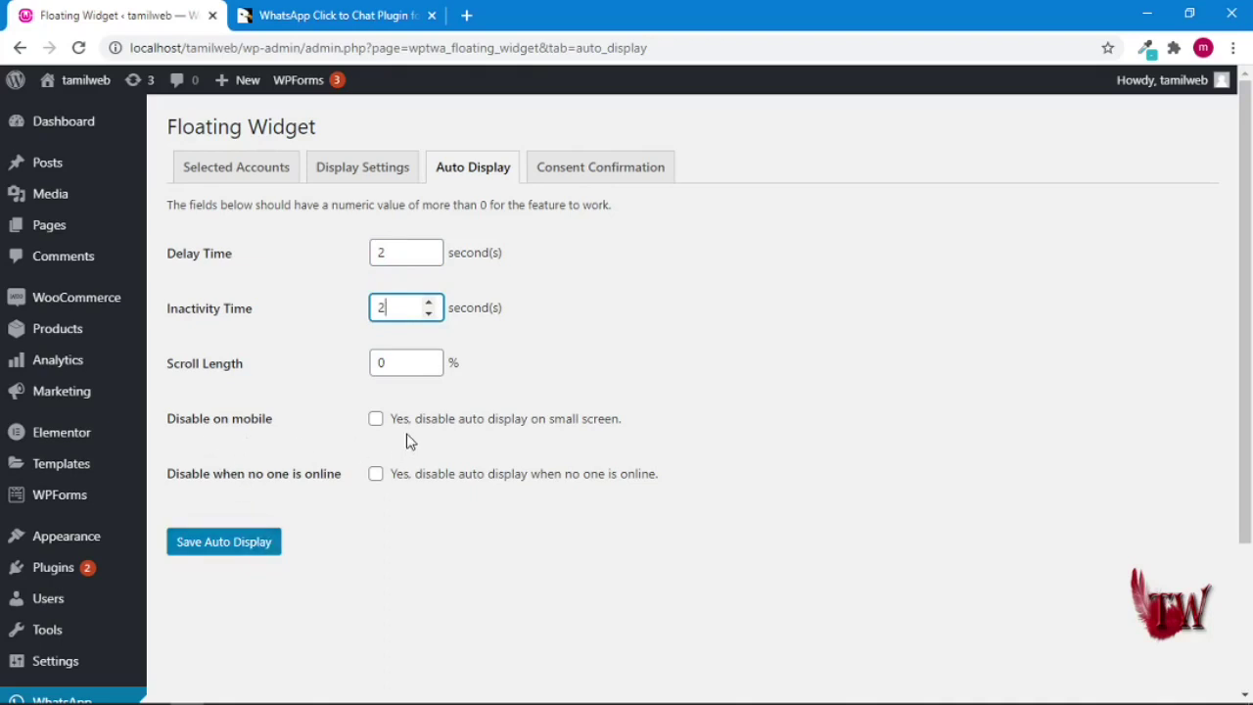
click(251, 540)
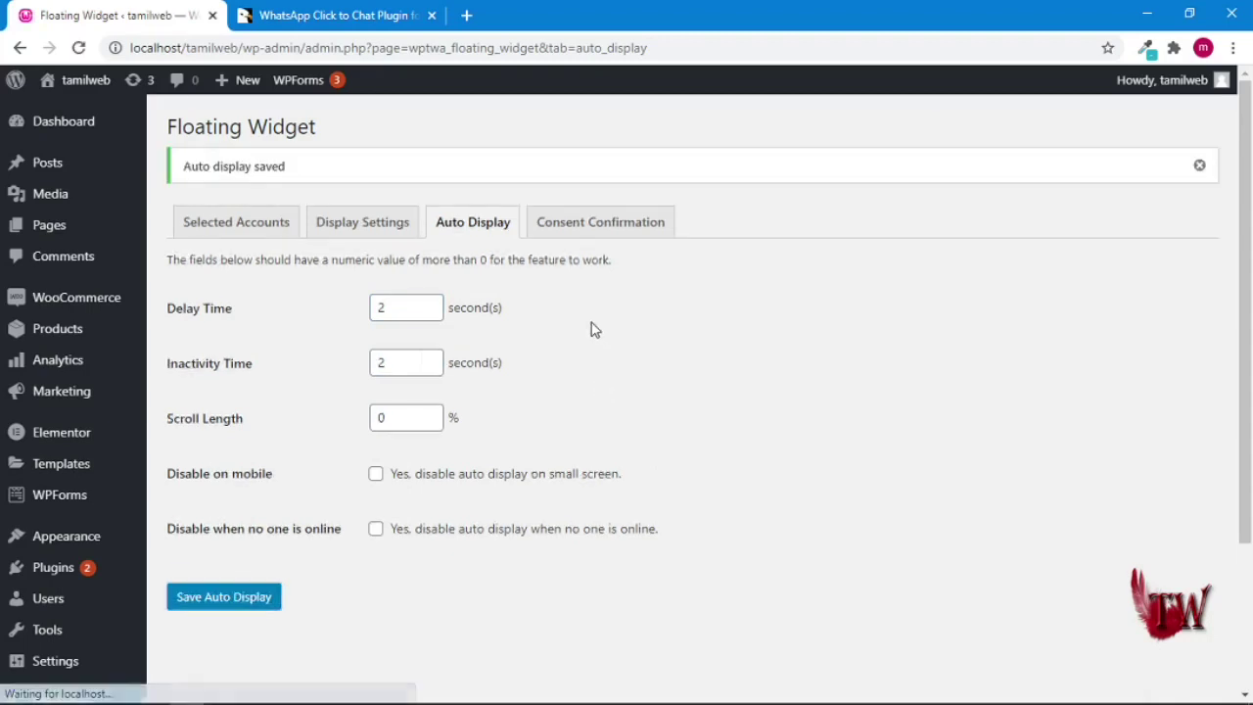
- Review the widget's Consent Confirmation settings
click(619, 231)
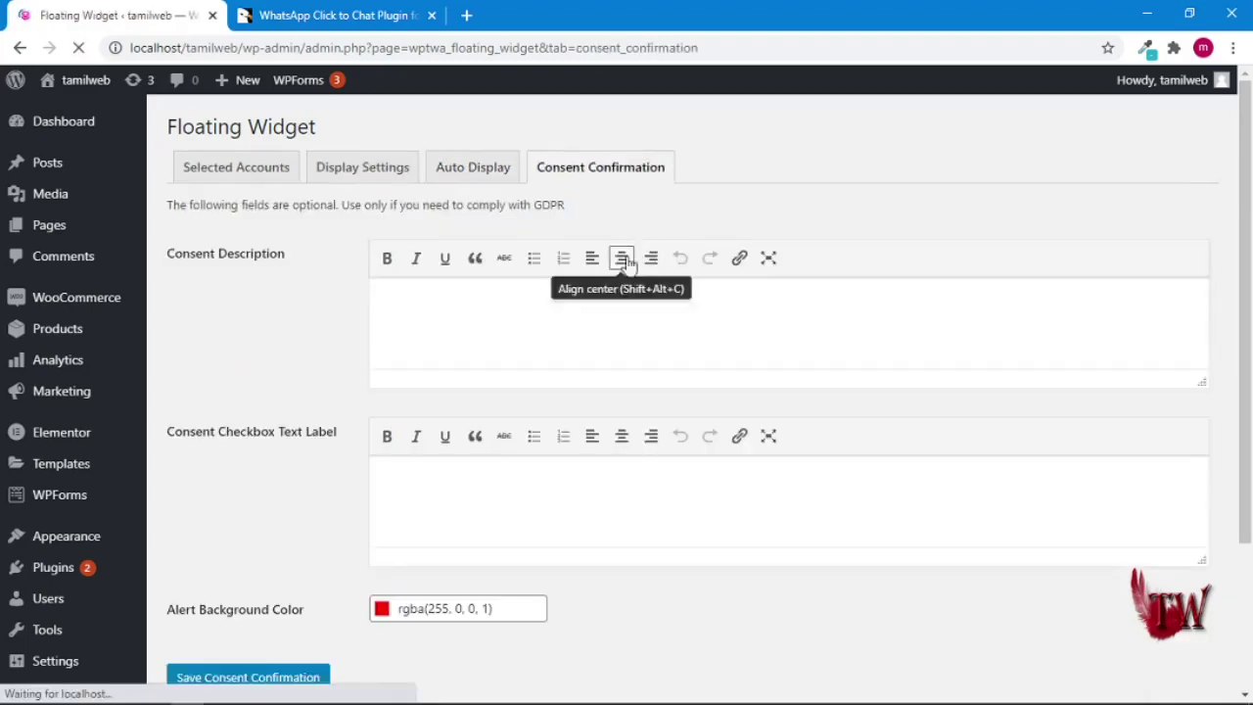
scroll(409, 421, down, 2)
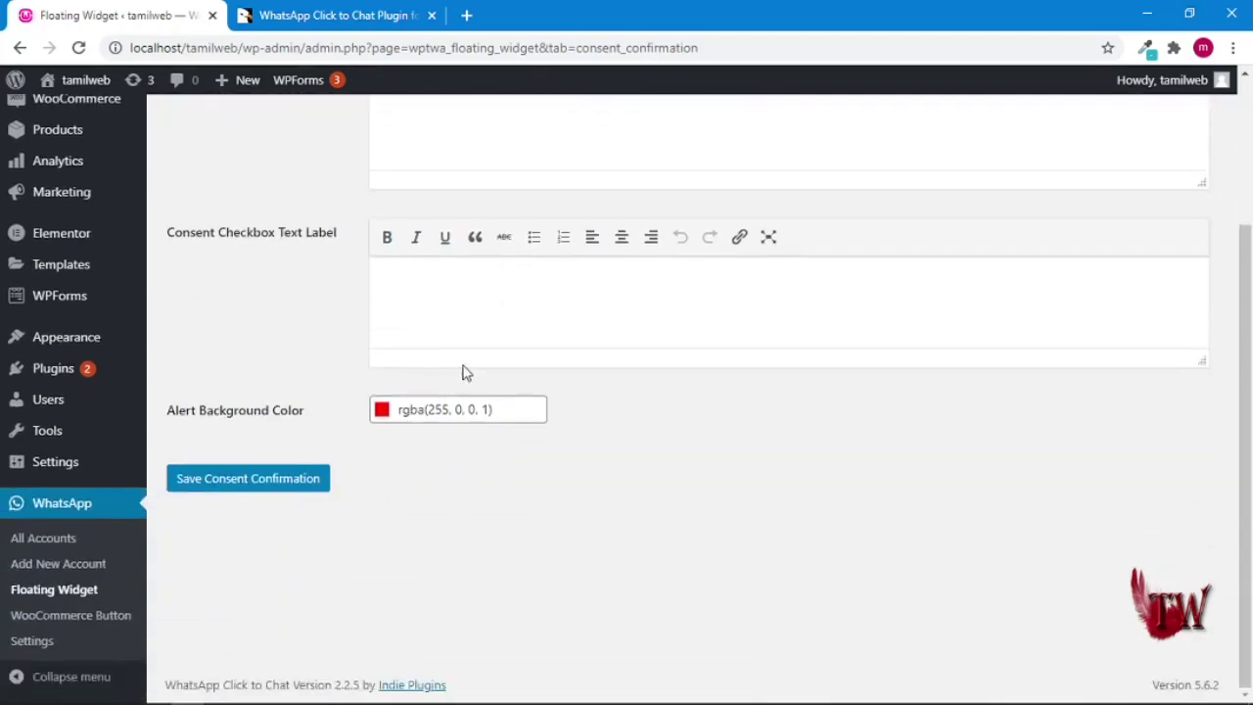
scroll(466, 372, up, 2)
scroll(176, 355, down, 2)
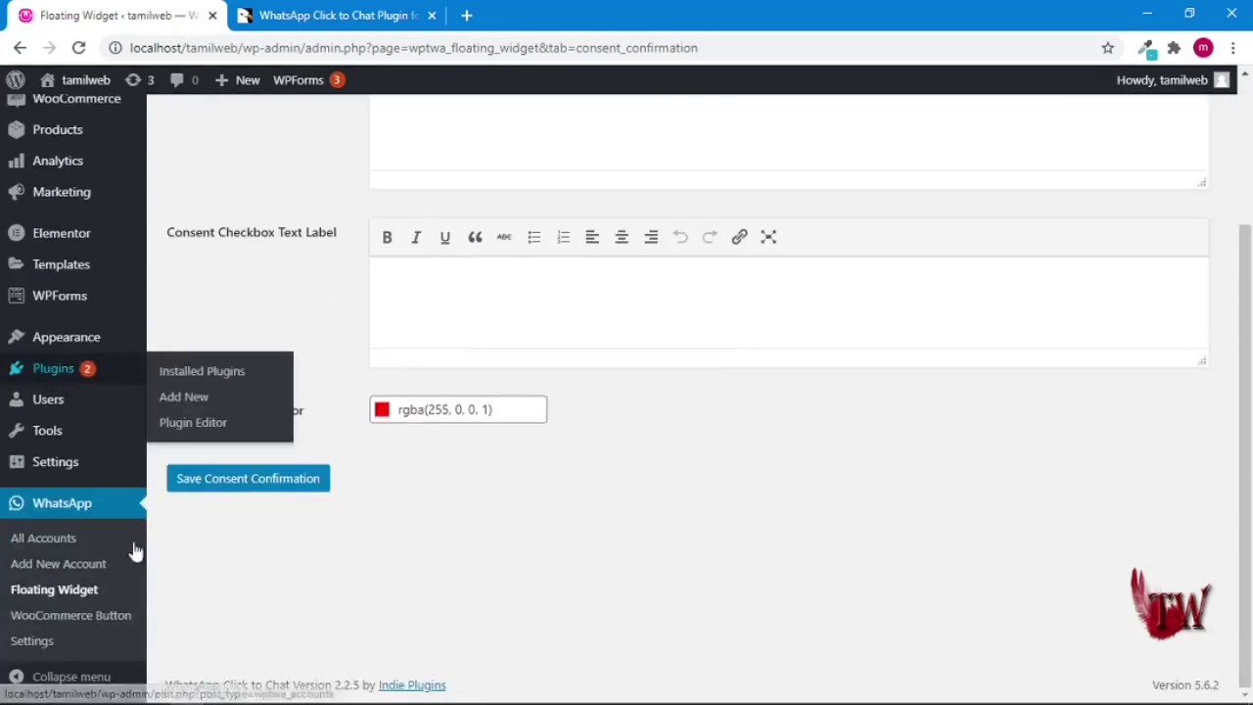
click(103, 626)
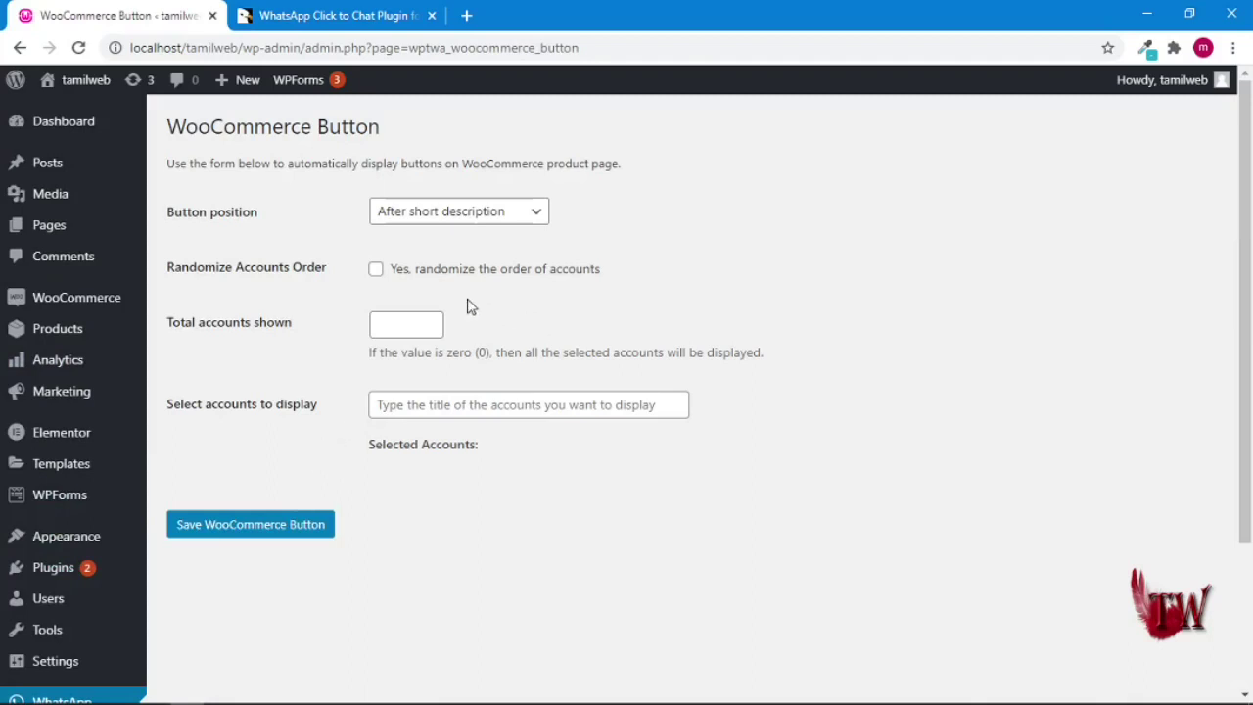
- Keep the product button after the short description, showing 1 account, the first Customer Support, and save
click(537, 217)
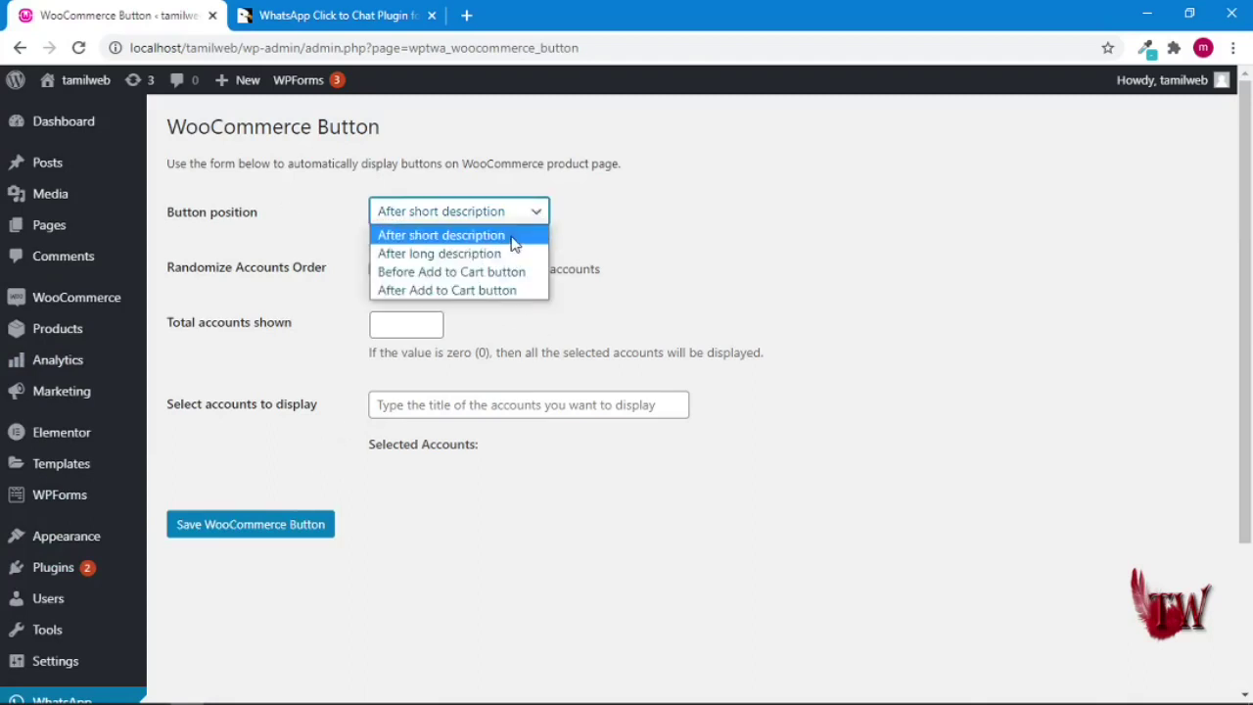
click(605, 211)
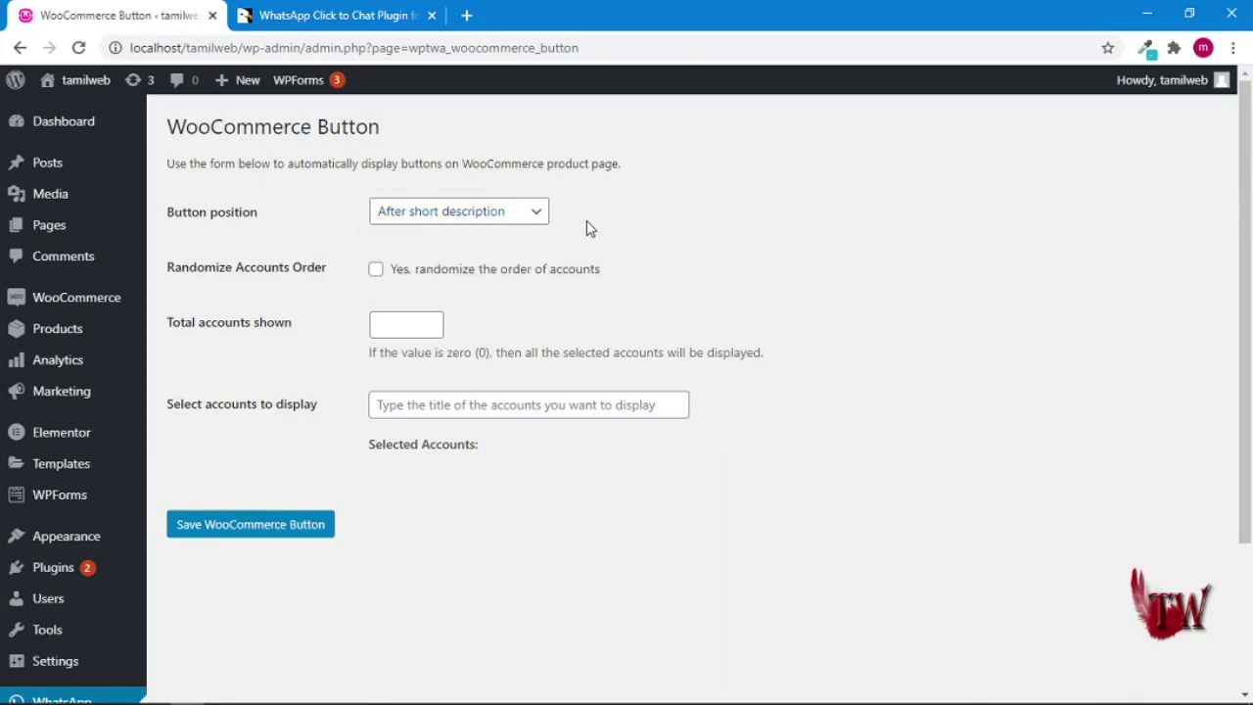
click(430, 324)
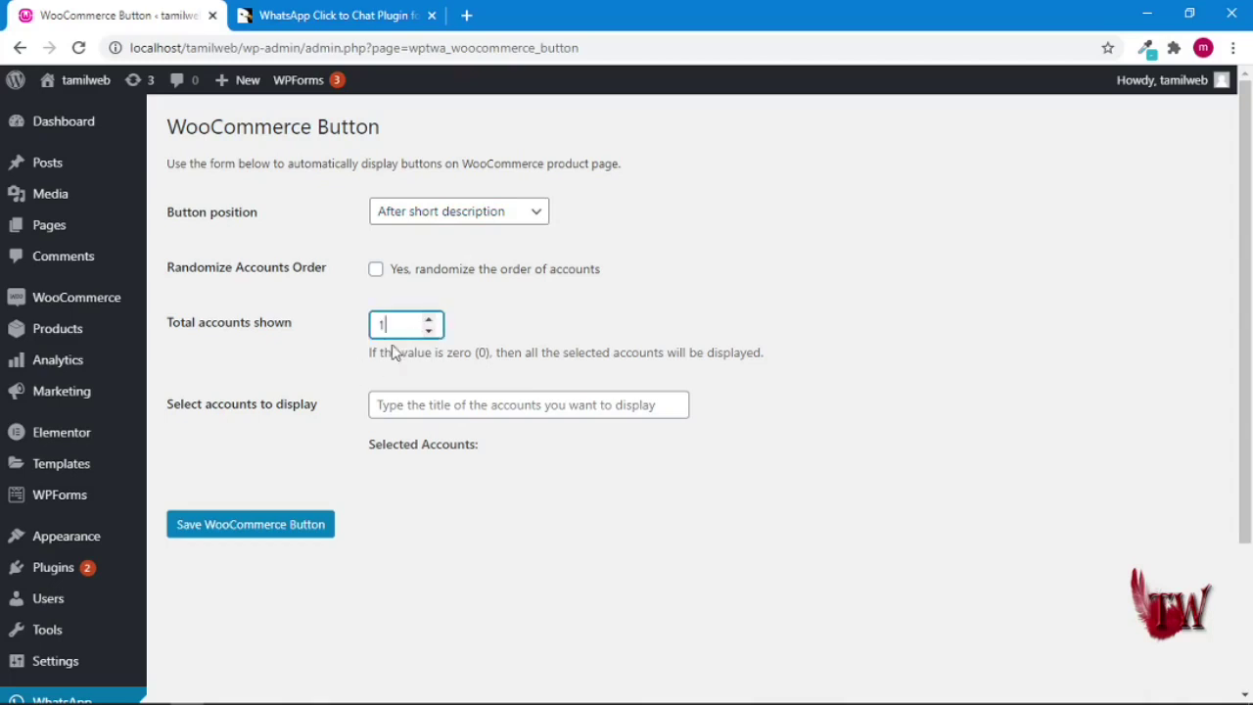
click(446, 405)
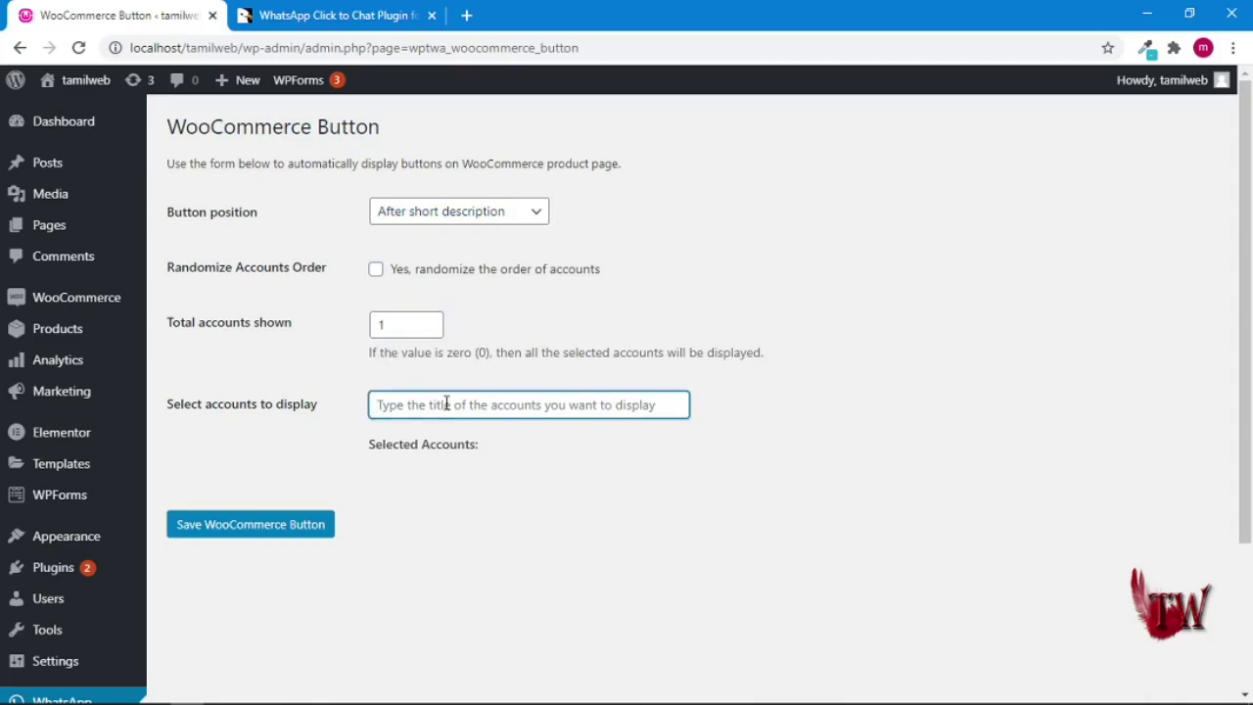
text(custo)
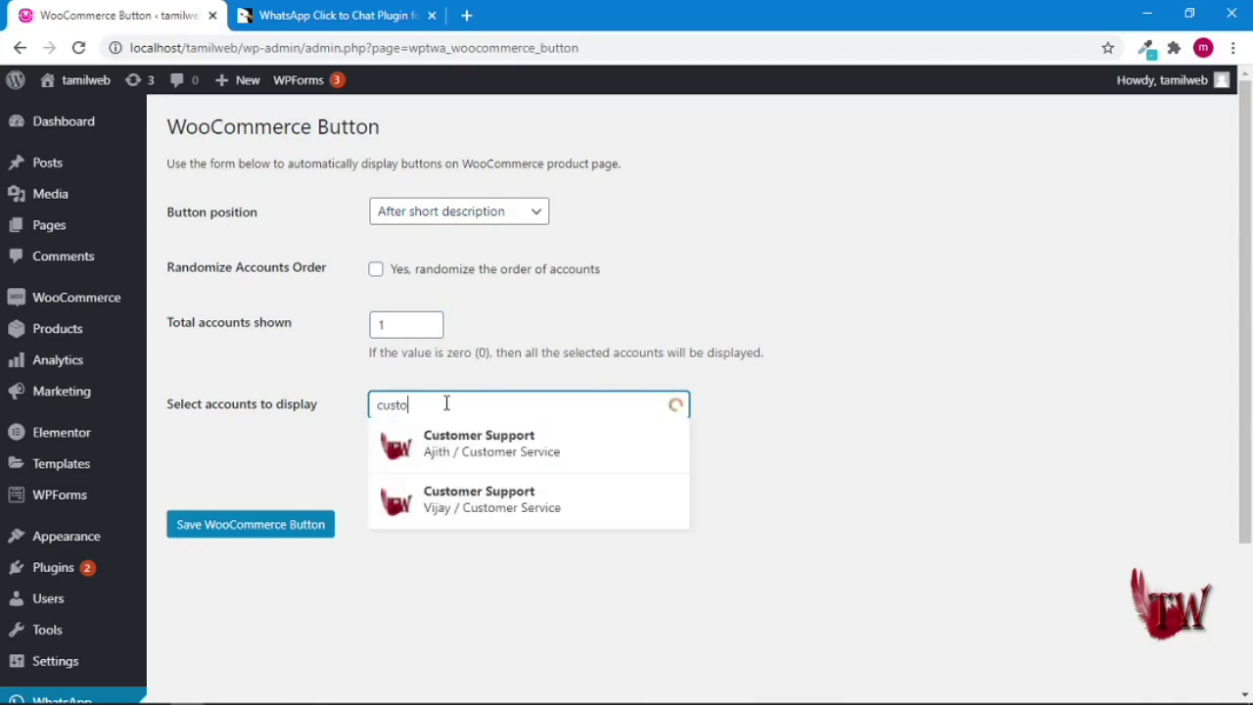
click(475, 466)
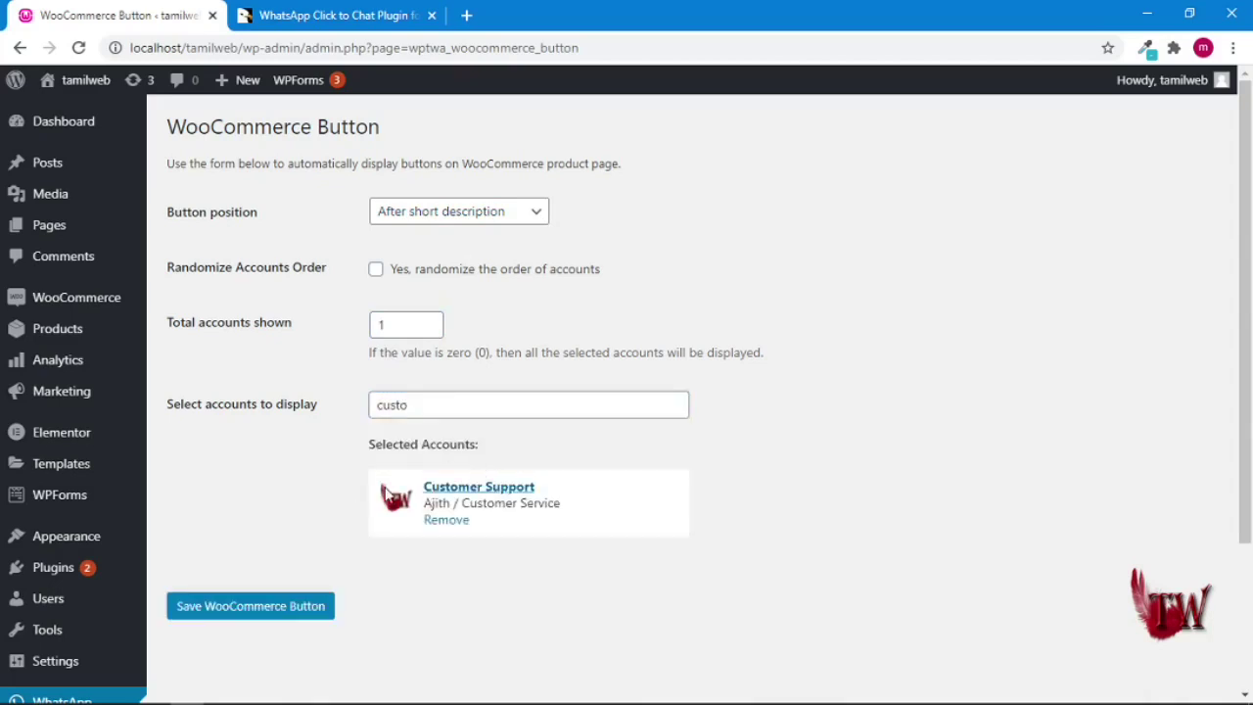
click(273, 609)
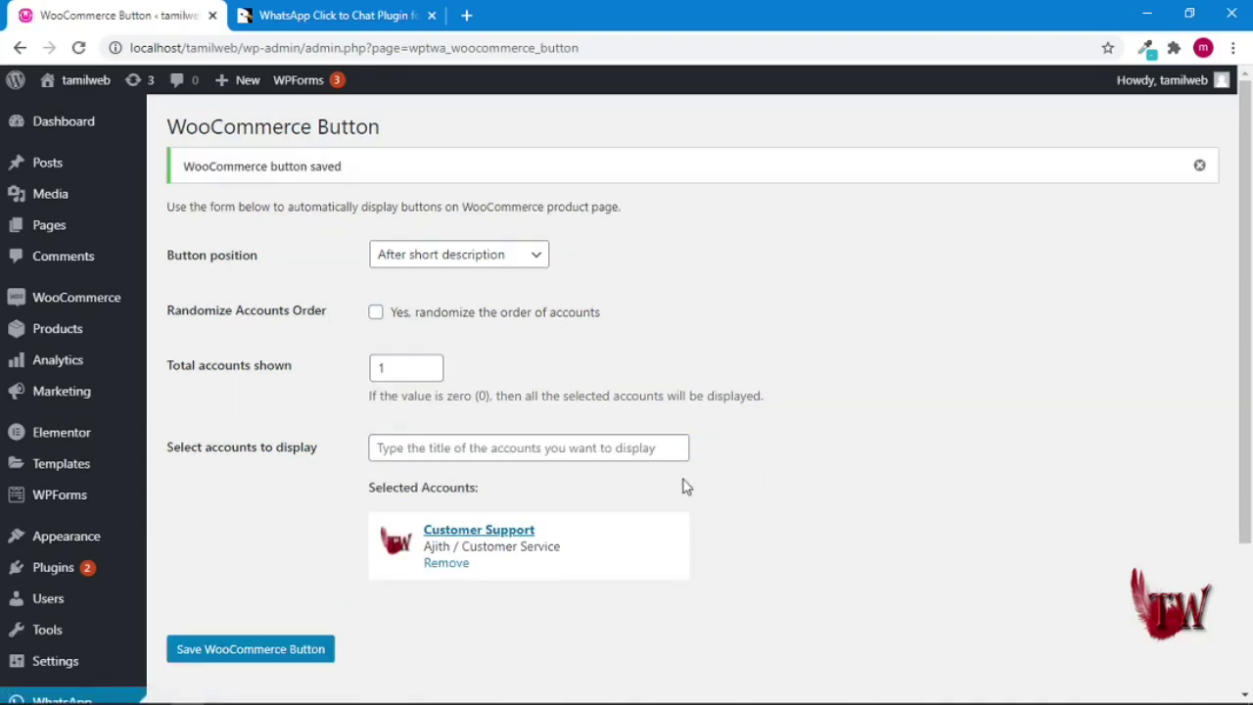
scroll(167, 408, down, 2)
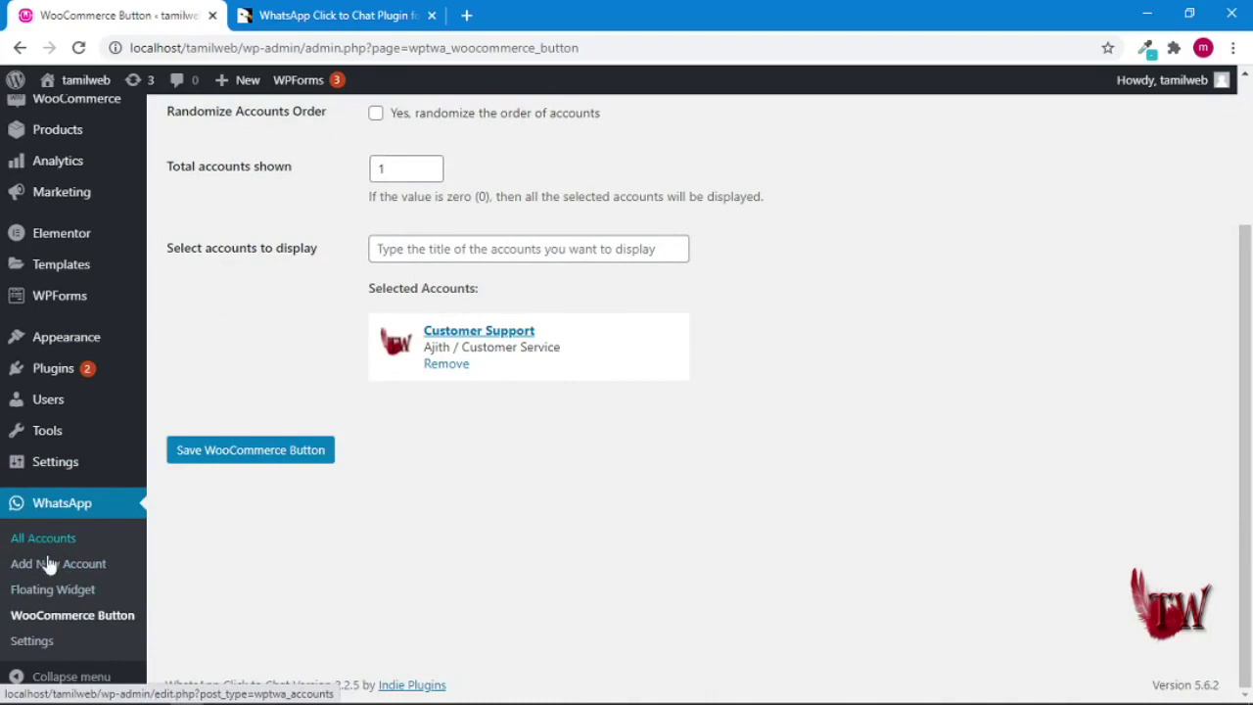
- Switch the default WhatsApp button style from Boxed to Round and save the settings
click(49, 644)
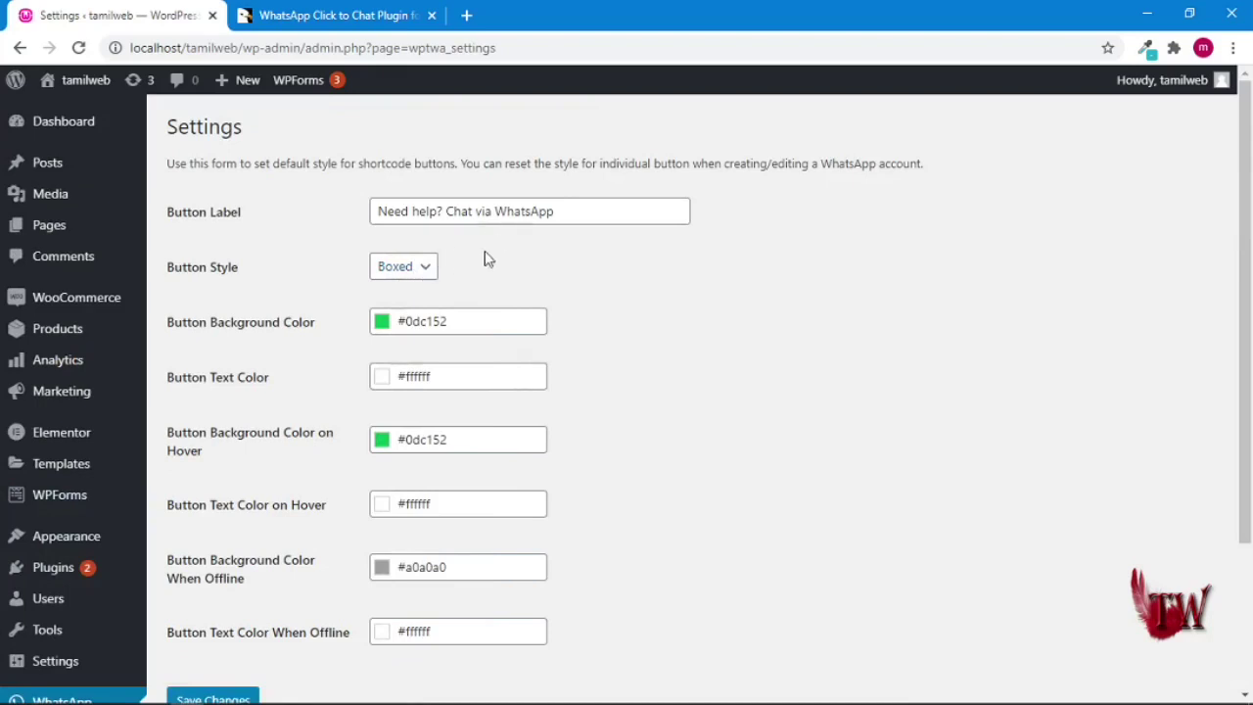
click(431, 270)
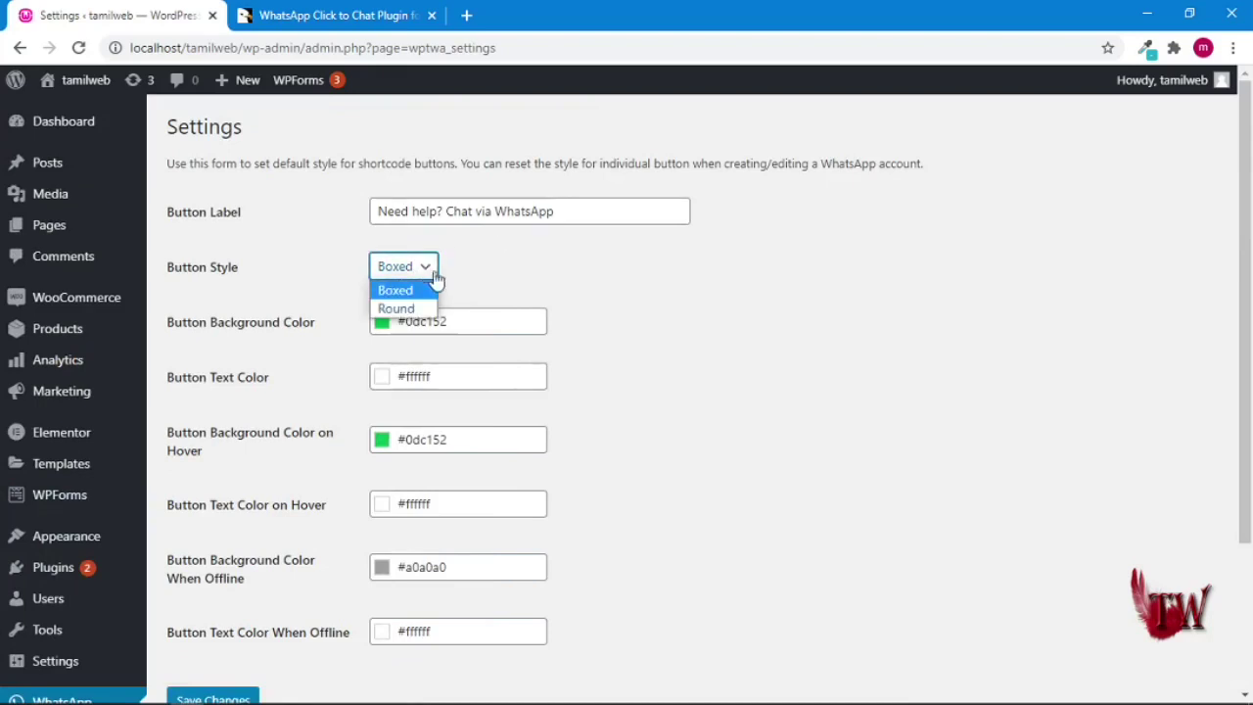
click(427, 310)
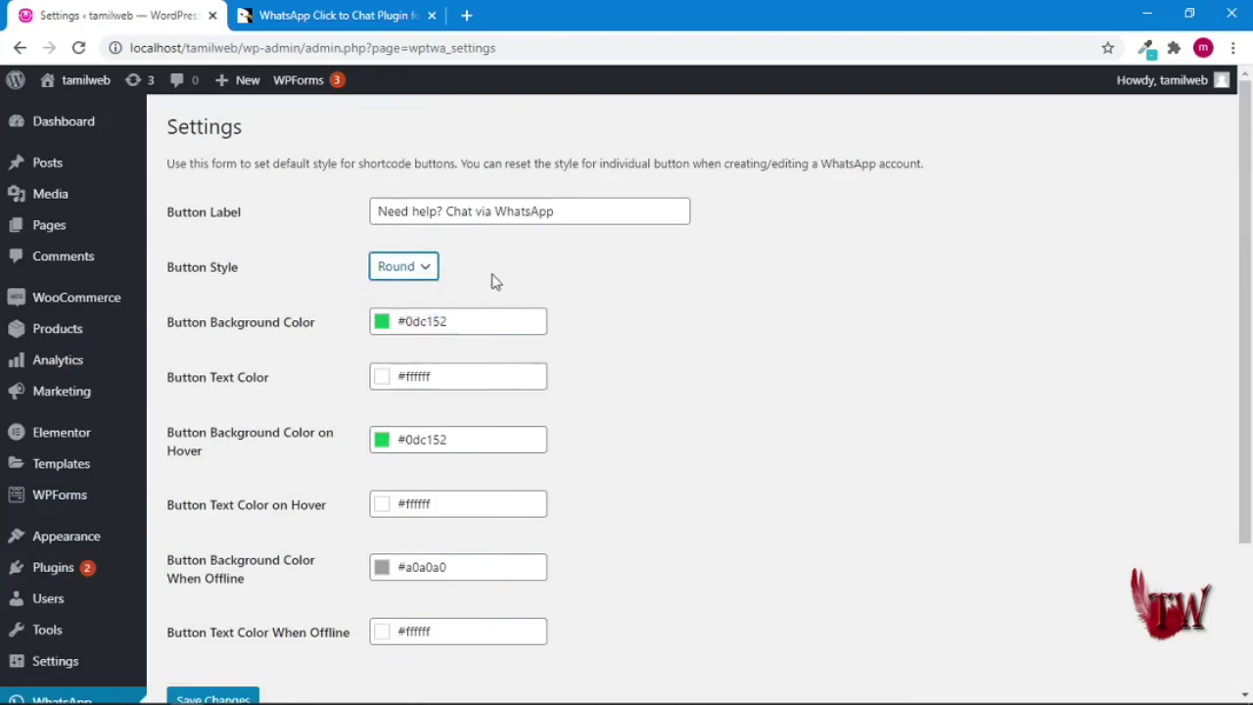
click(511, 271)
scroll(588, 242, down, 3)
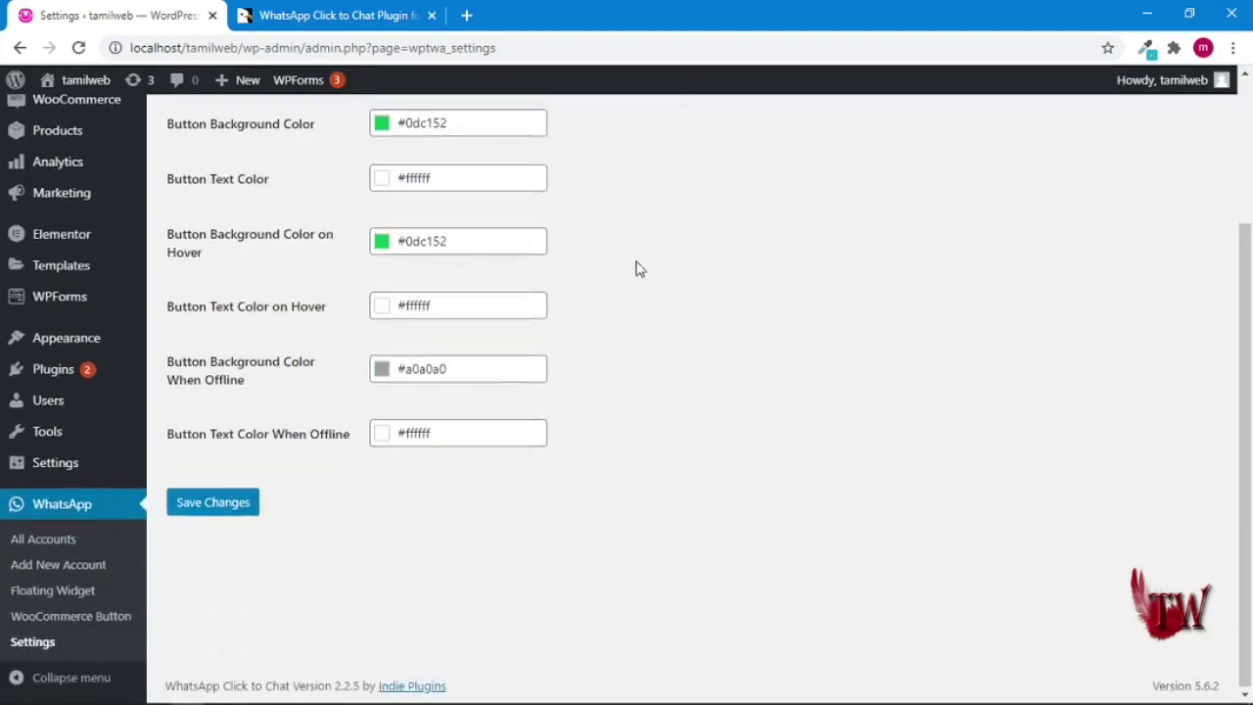
scroll(633, 268, up, 3)
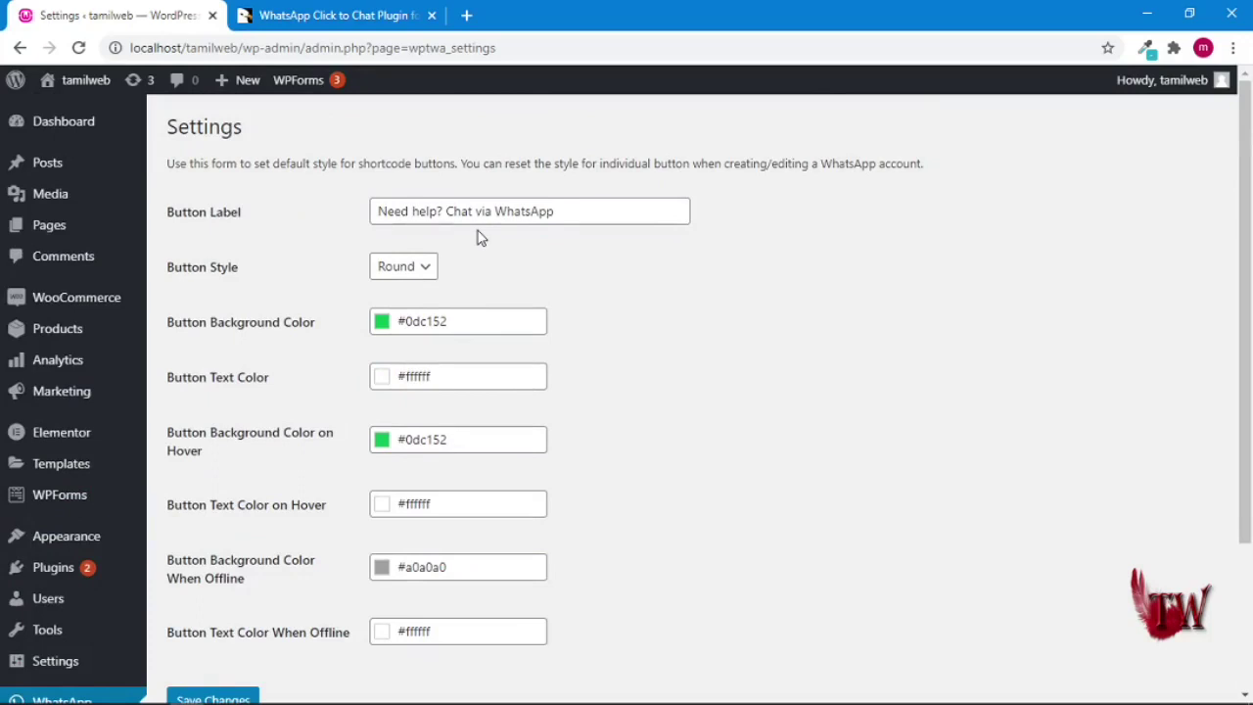
scroll(411, 291, down, 3)
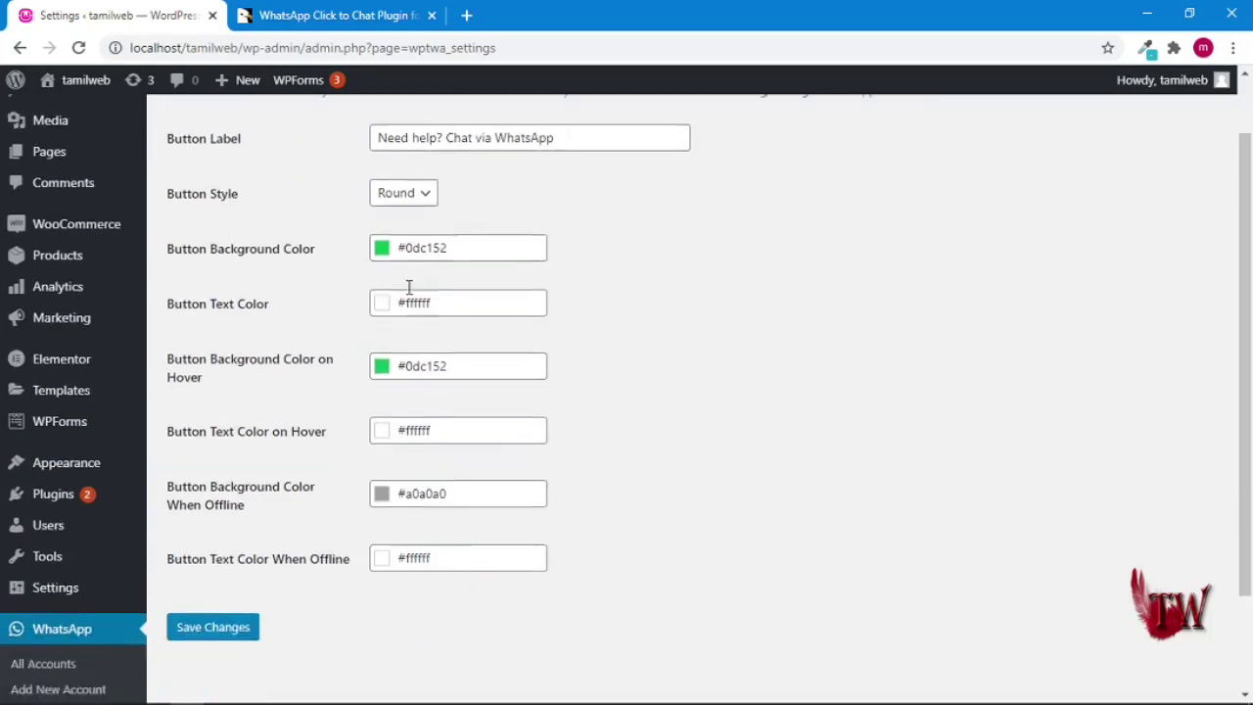
click(247, 519)
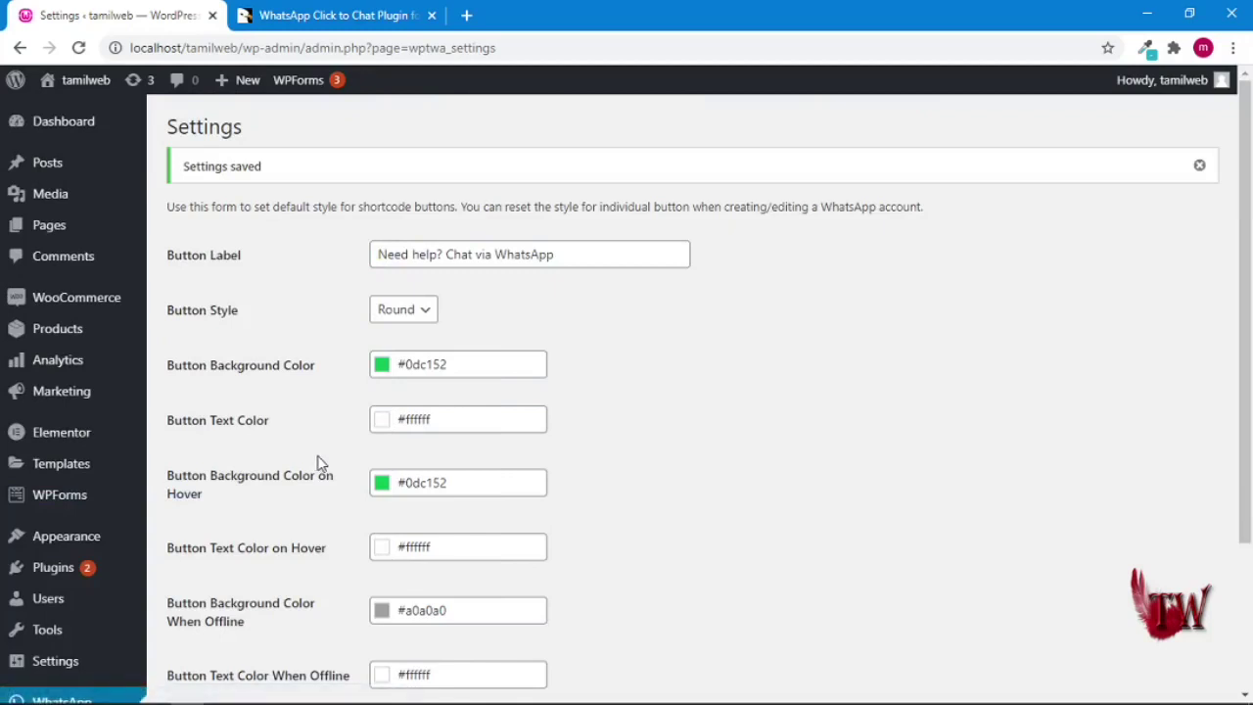
- Open the public site in a new browser tab and switch to it
mouse_move(78, 86)
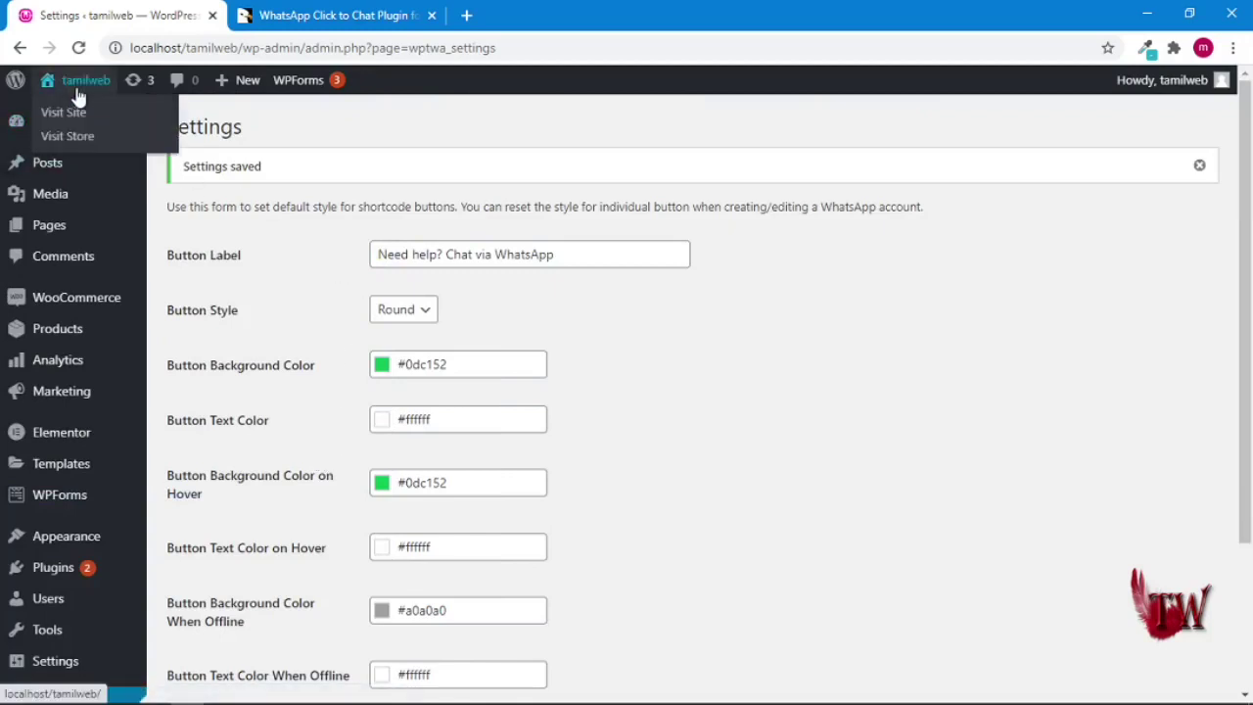
right_click(78, 118)
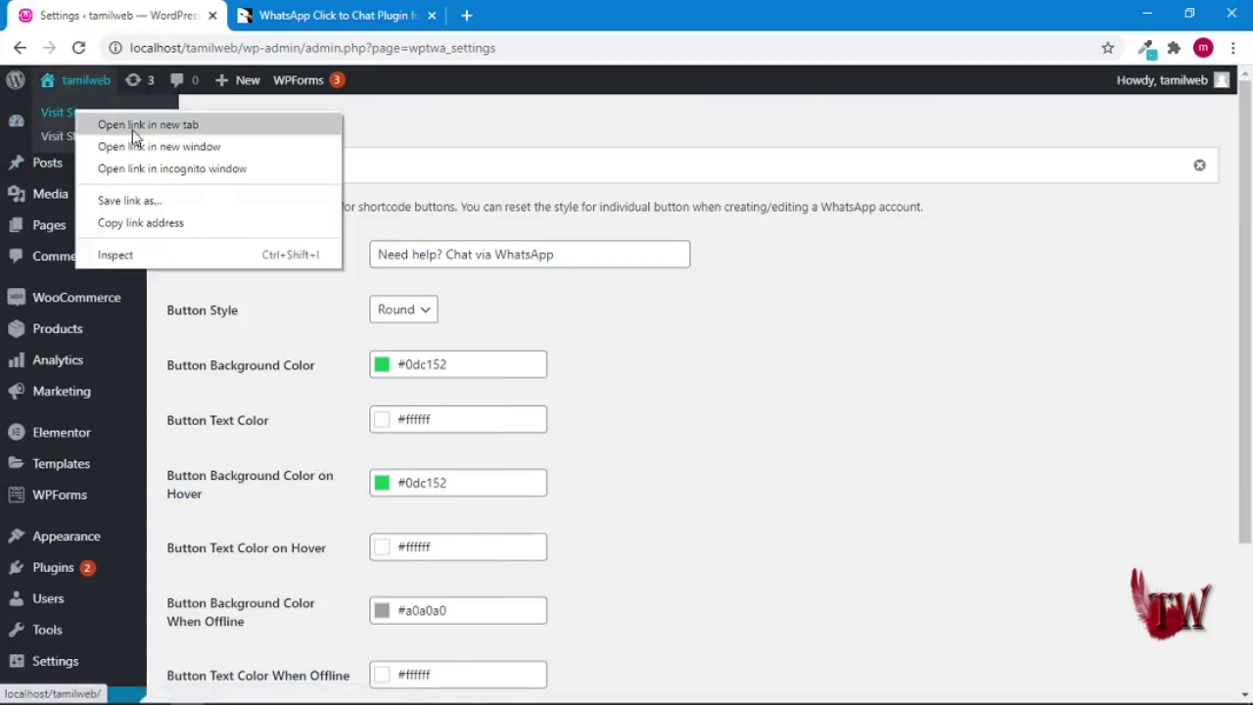
click(134, 137)
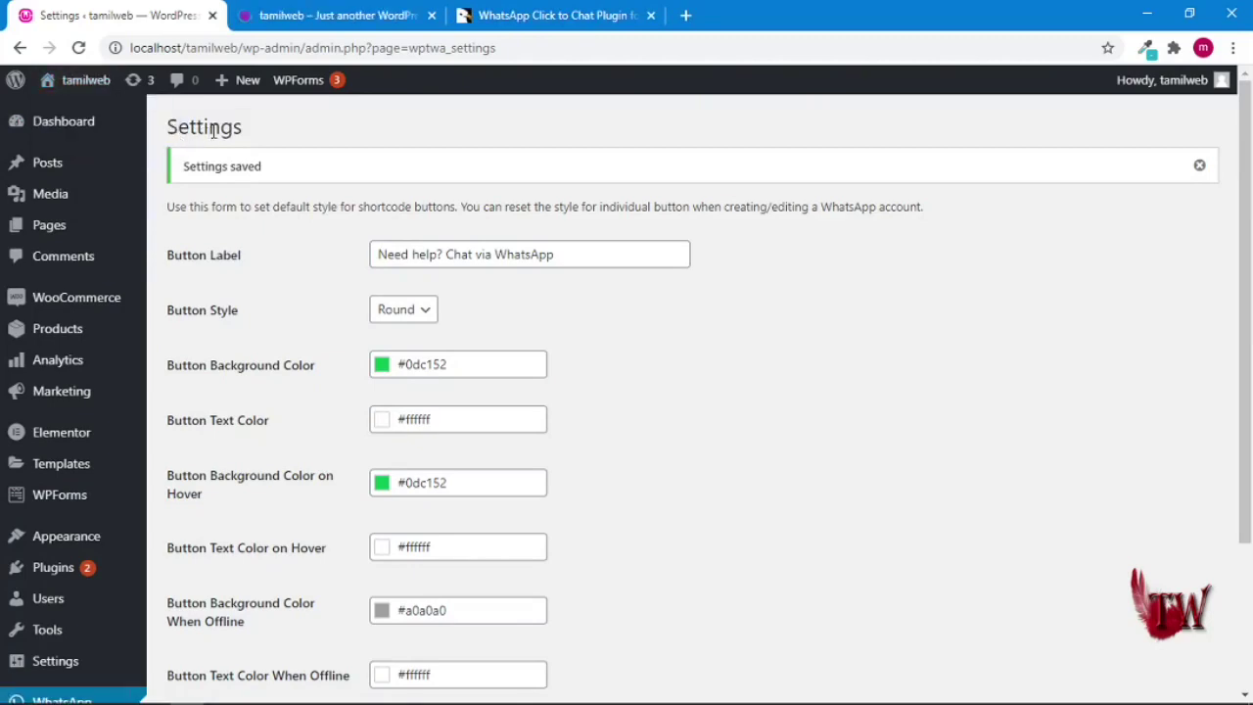
click(310, 15)
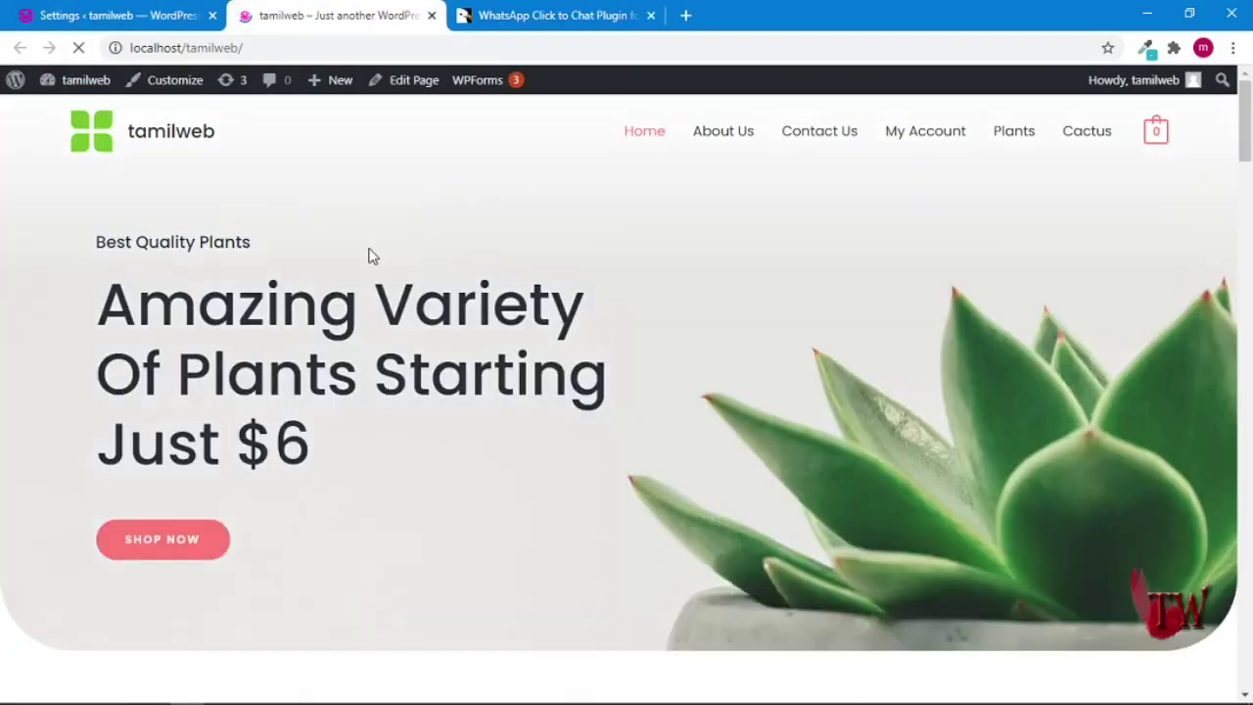
- Open the site's floating WhatsApp chat listing one support representative, then return to the account editor tab
scroll(368, 256, down, 8)
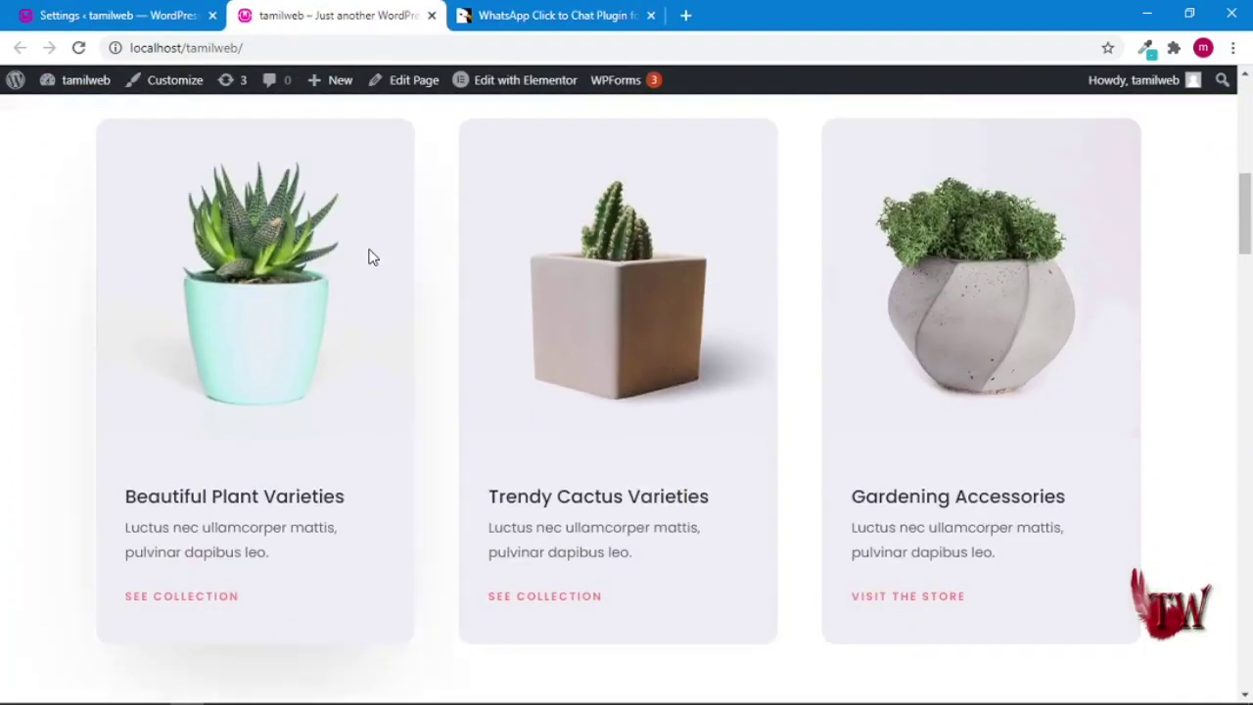
scroll(369, 256, down, 10)
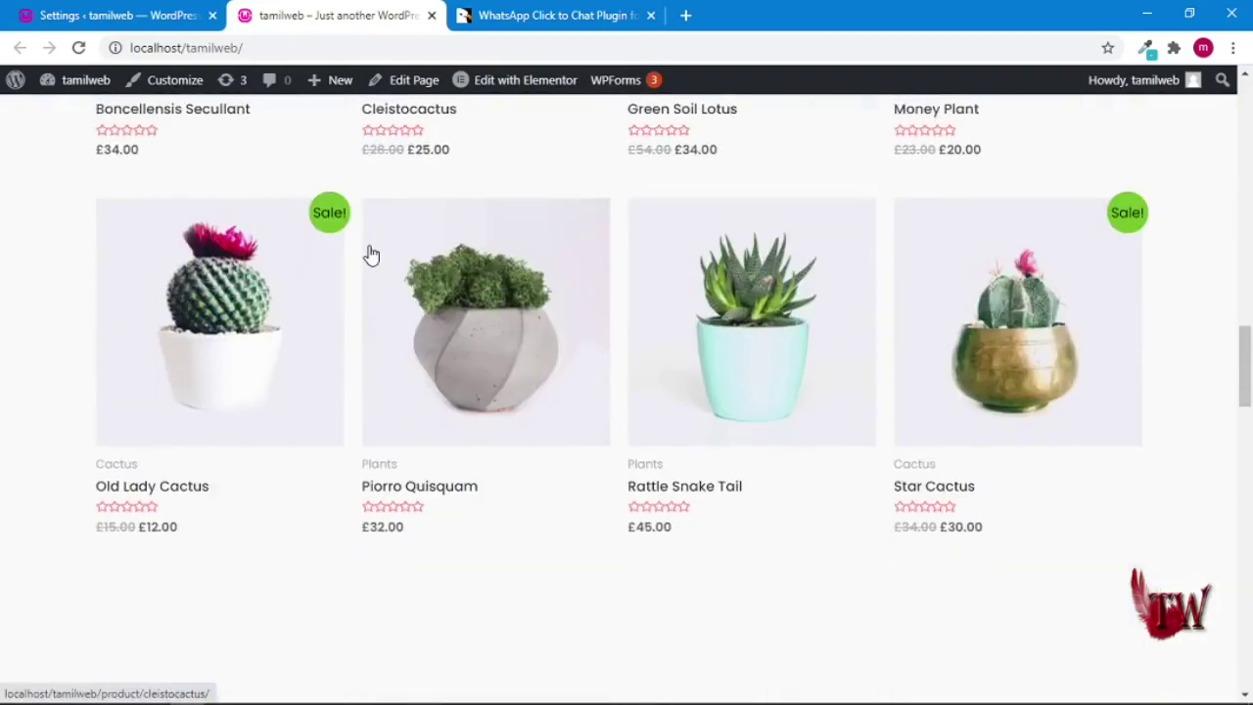
scroll(371, 254, down, 10)
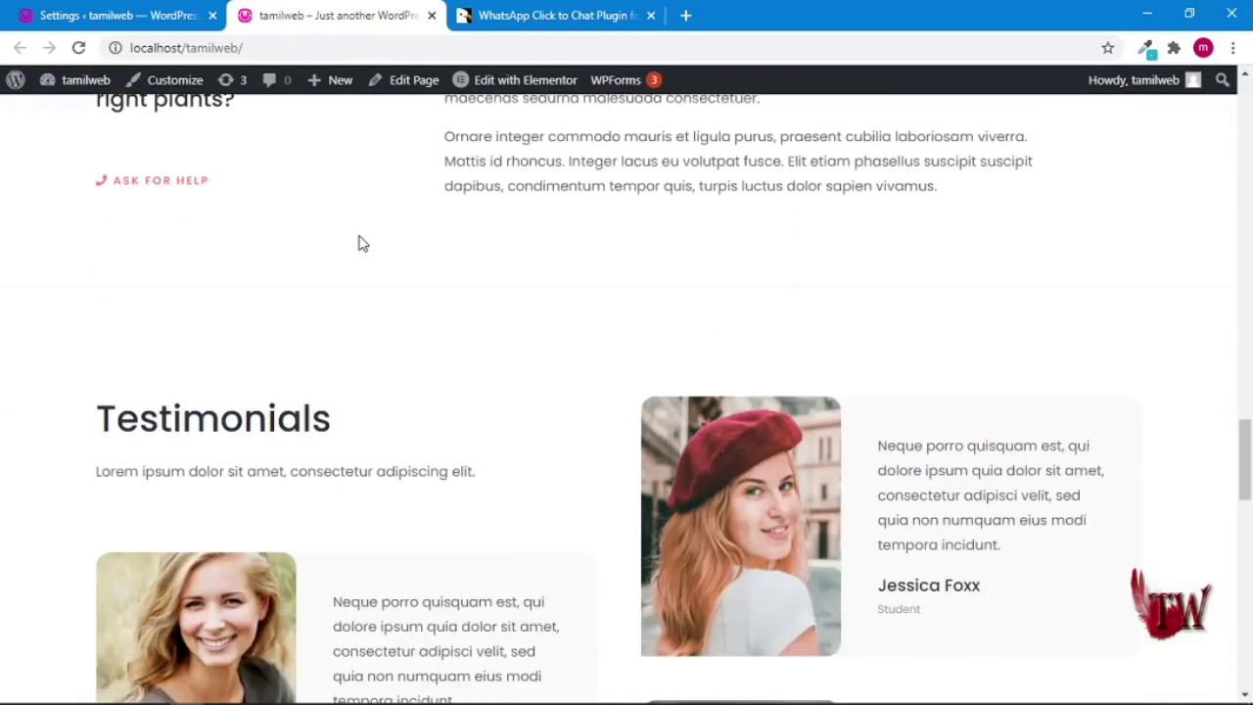
scroll(362, 244, down, 10)
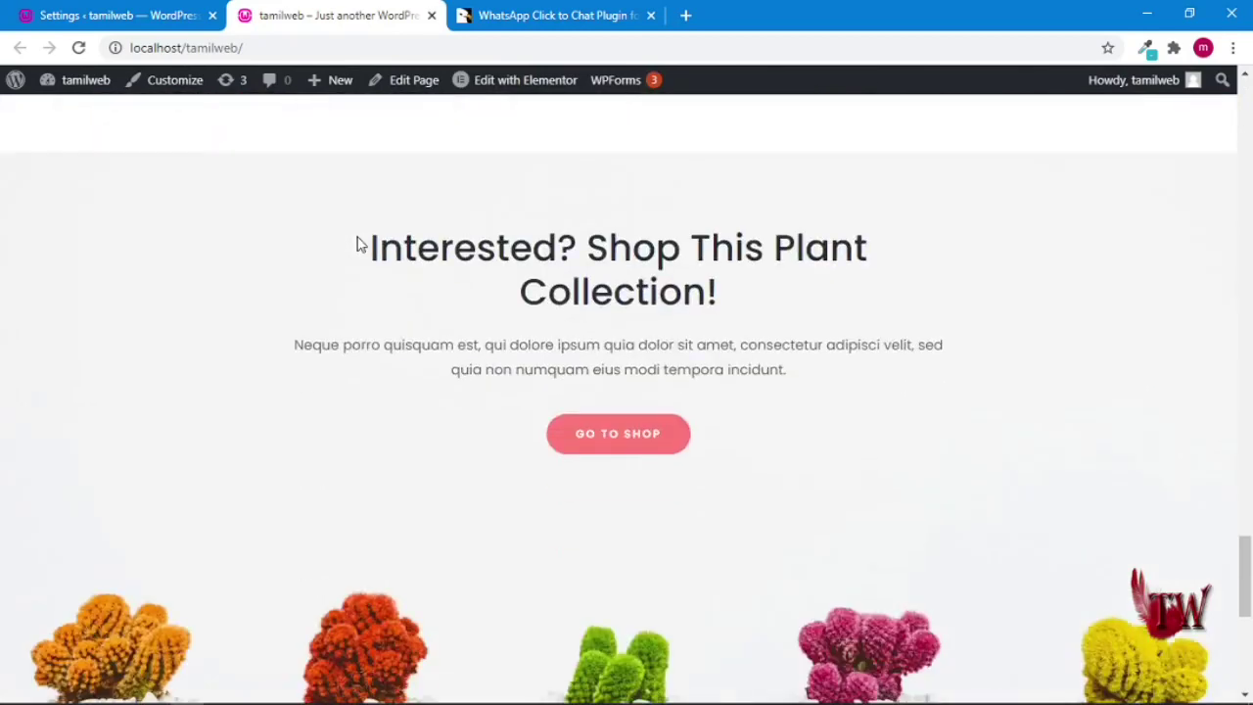
scroll(358, 243, down, 2)
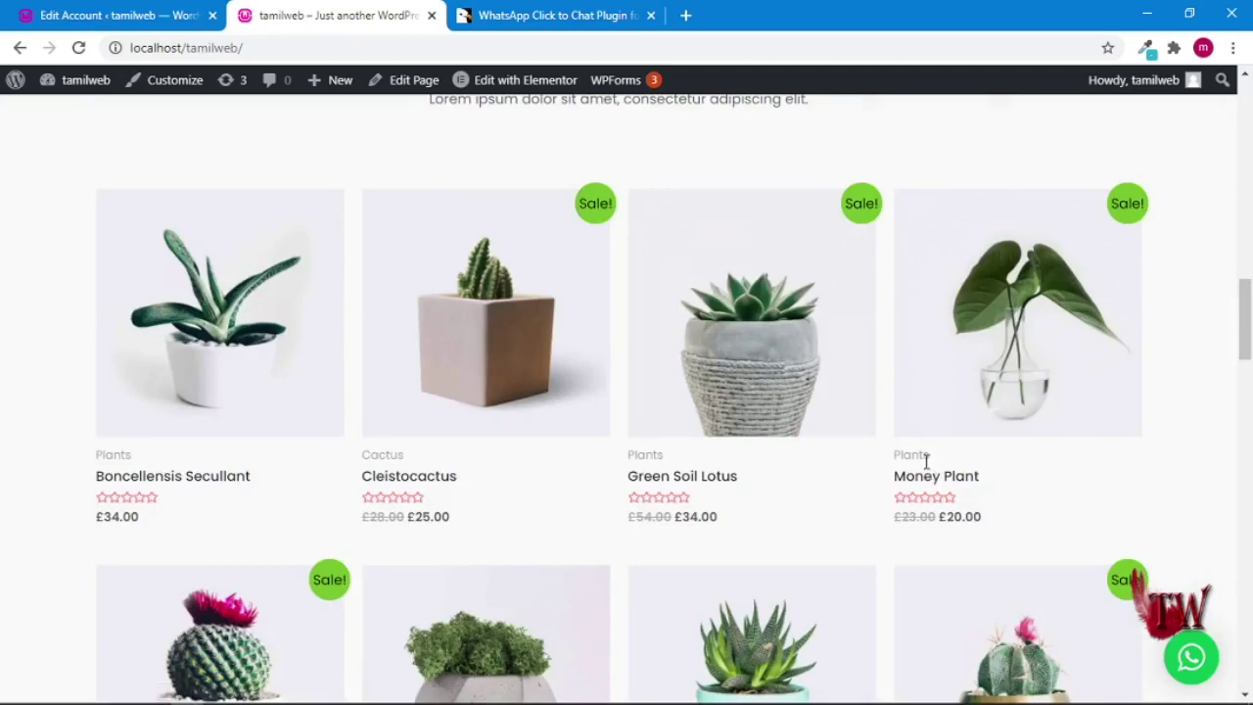
scroll(923, 475, down, 1)
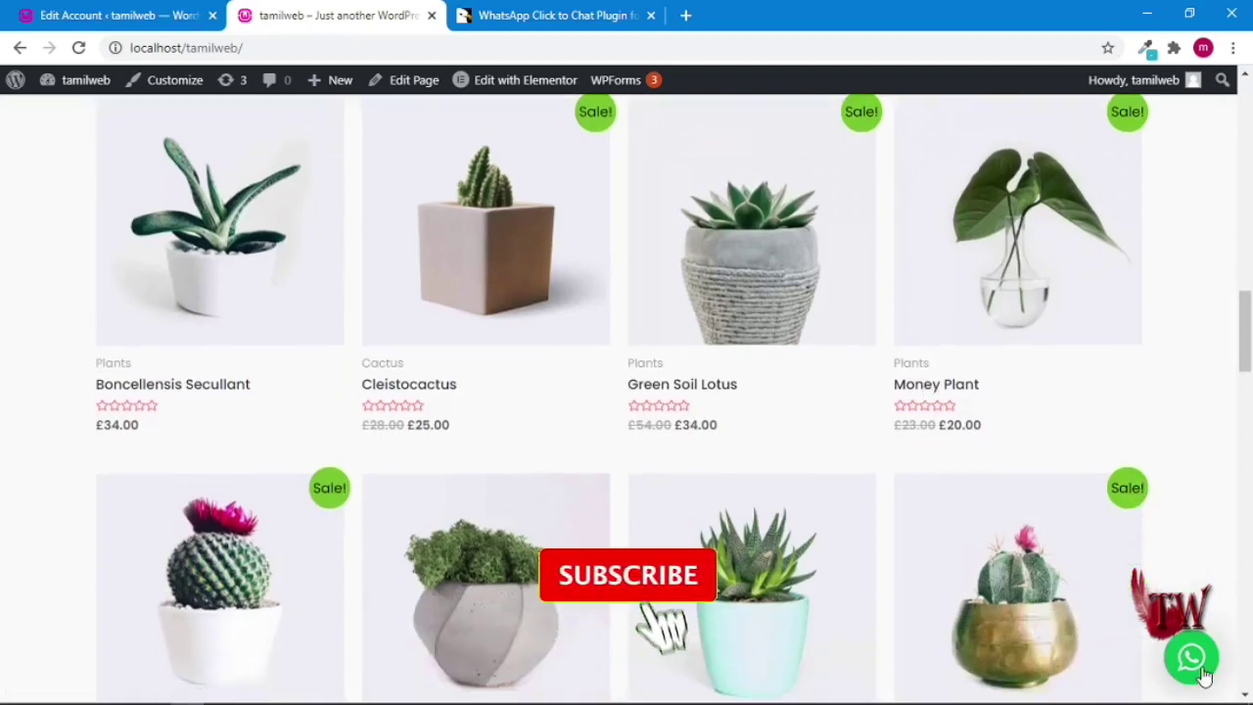
click(1203, 669)
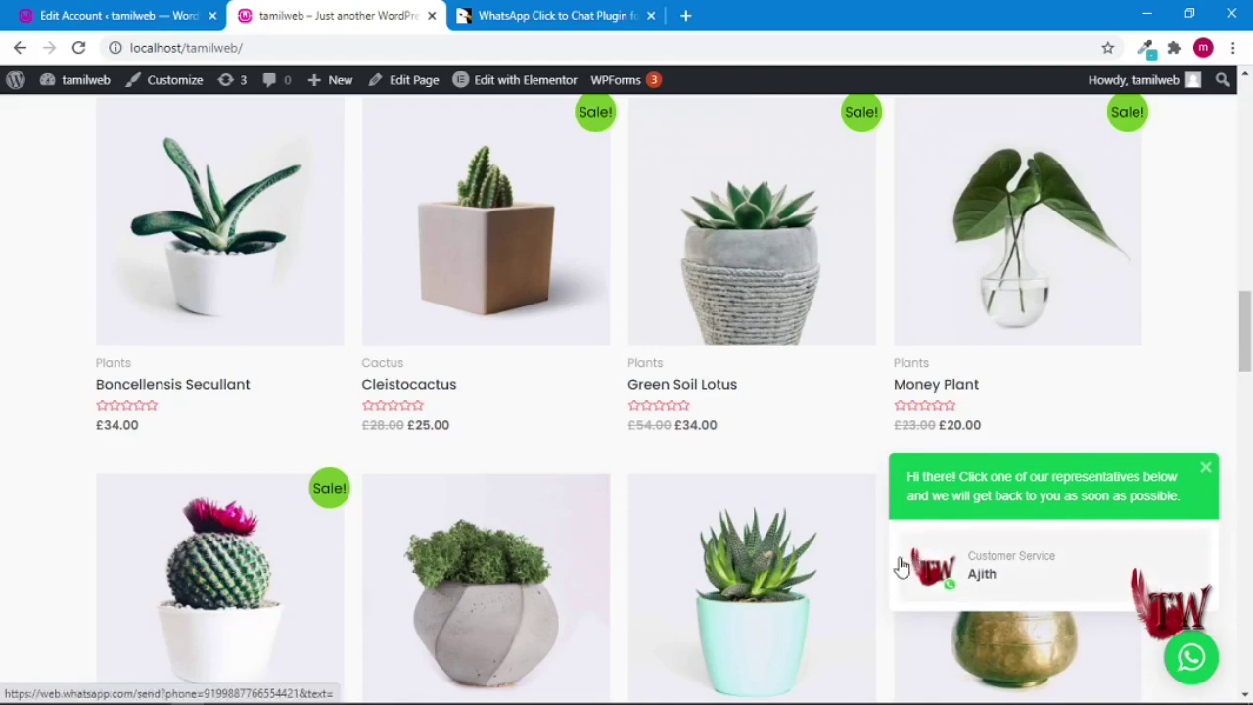
click(113, 17)
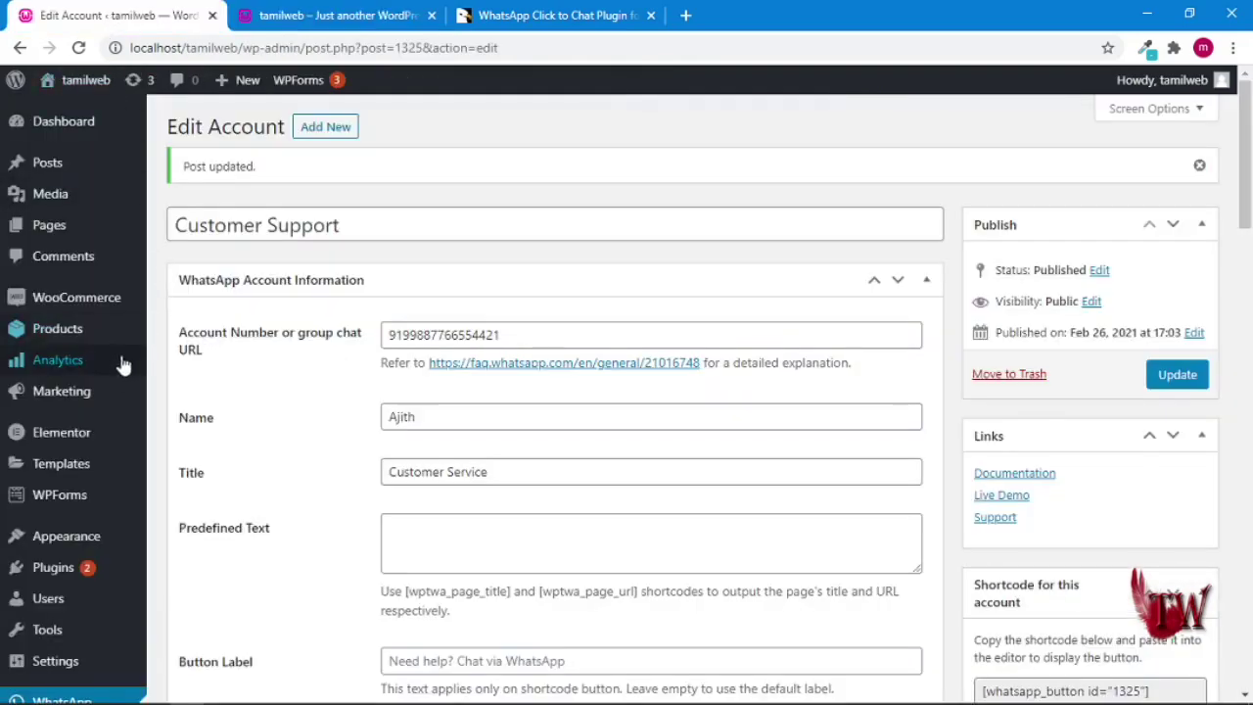
- Edit the second Customer Support WhatsApp account and uncheck Hide on large screen
scroll(73, 594, down, 2)
click(60, 556)
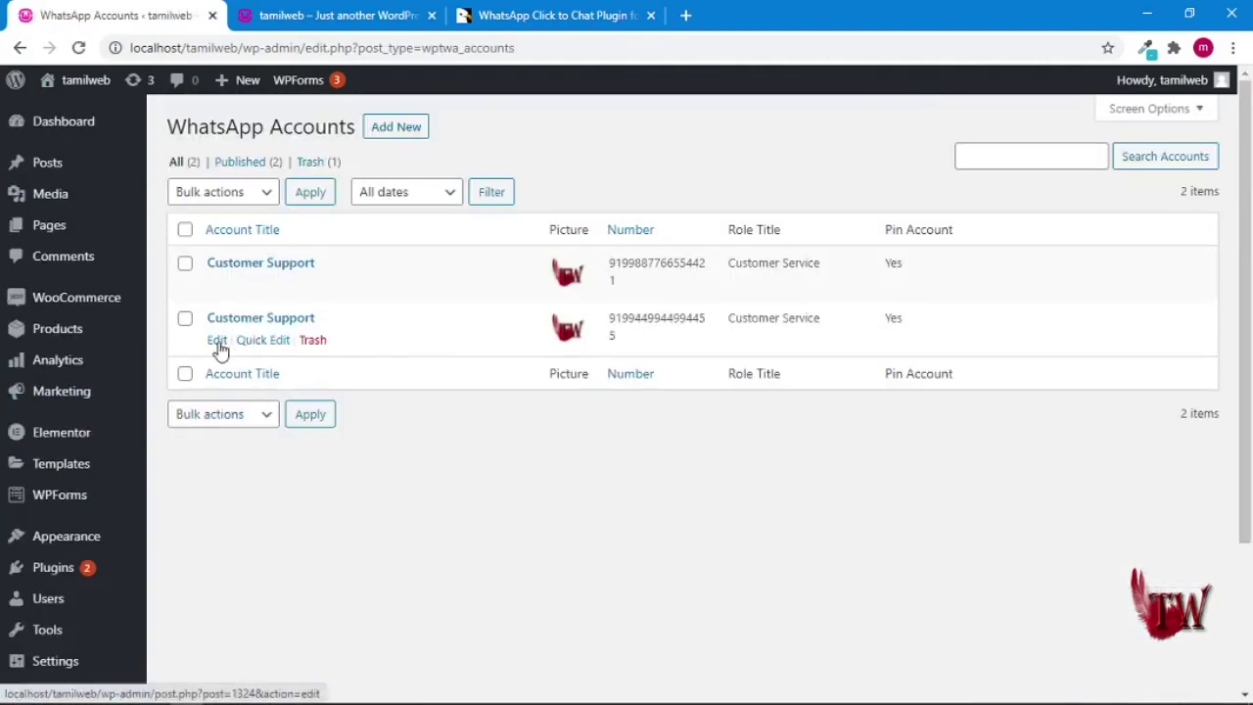
click(217, 341)
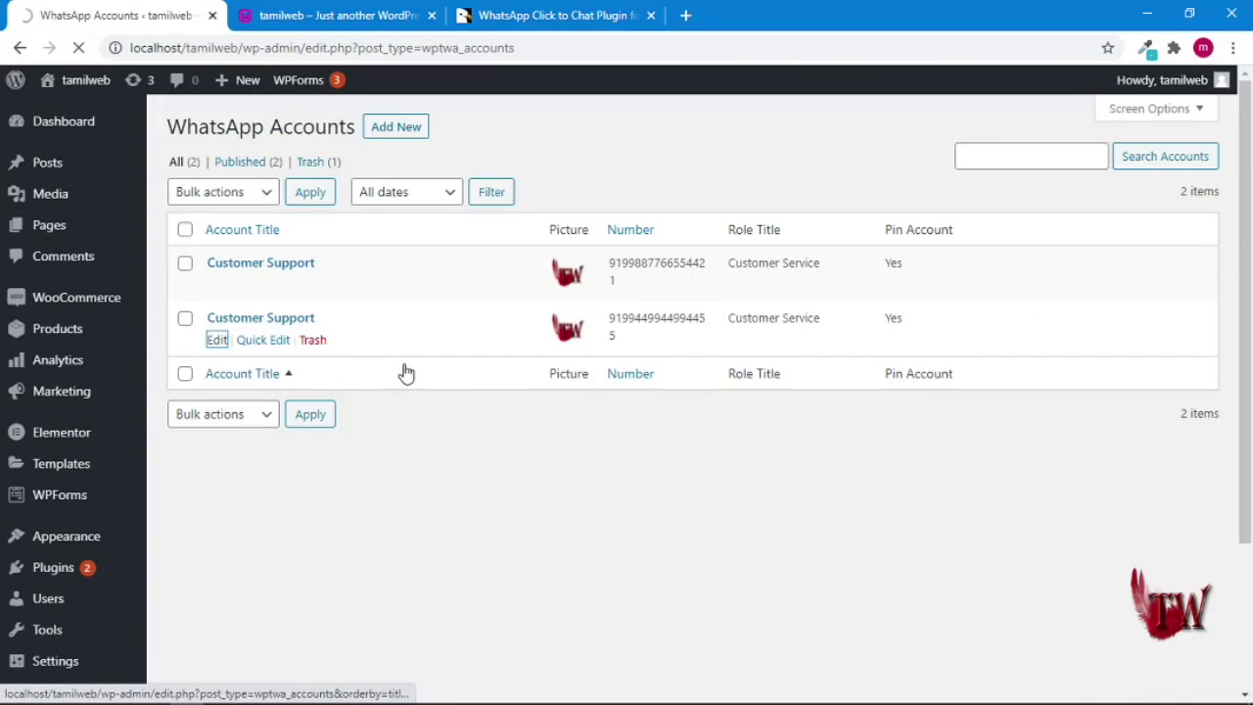
scroll(457, 415, down, 6)
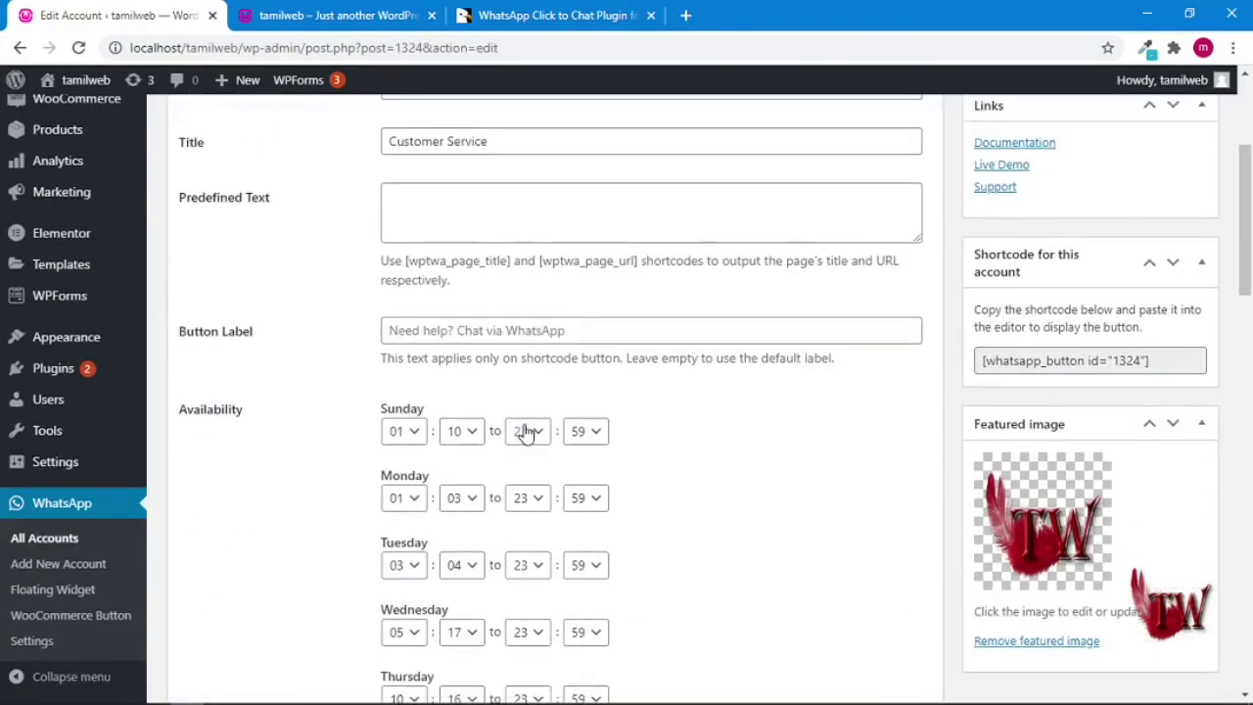
scroll(526, 434, down, 3)
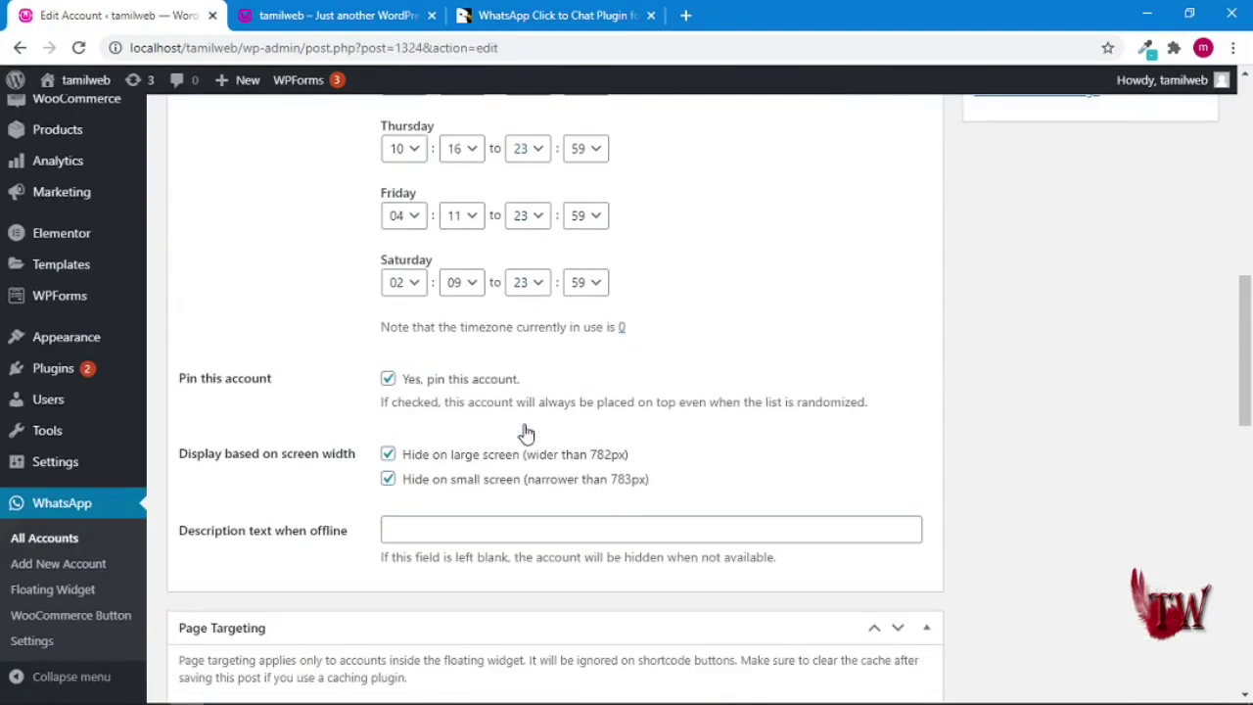
click(388, 456)
- Update the account and reload the shop home page to show the floating WhatsApp button
scroll(993, 486, up, 8)
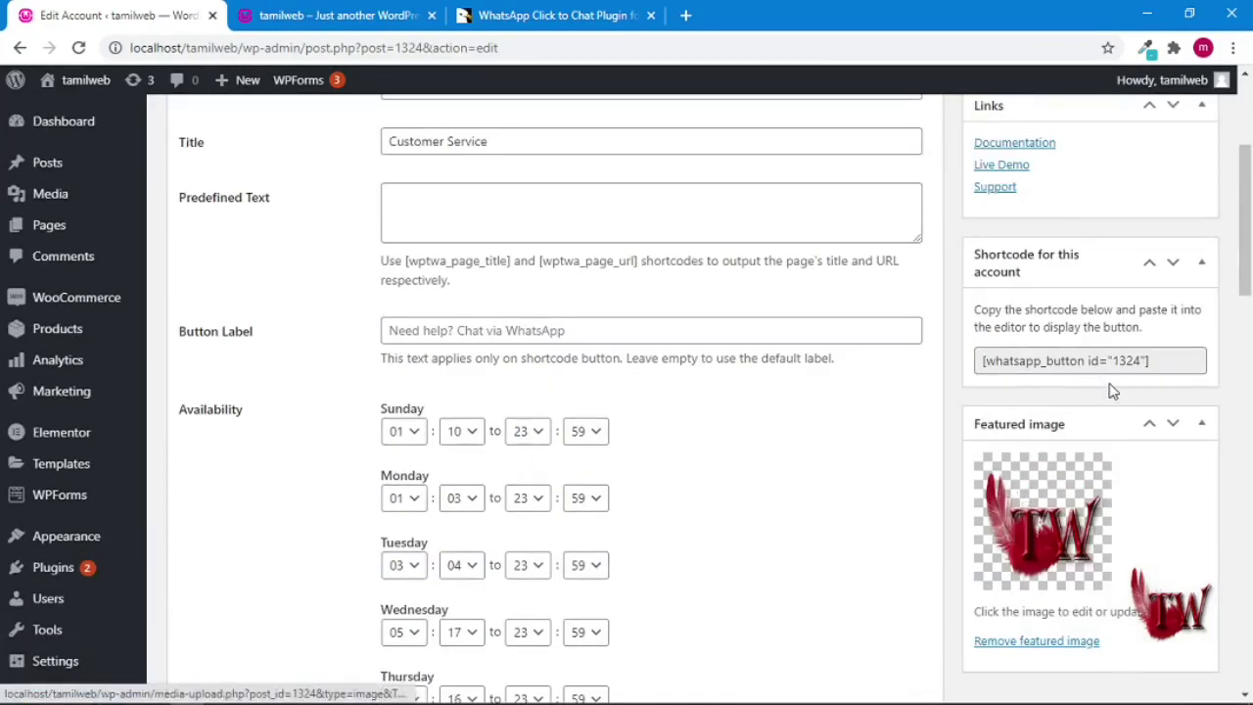
click(1163, 338)
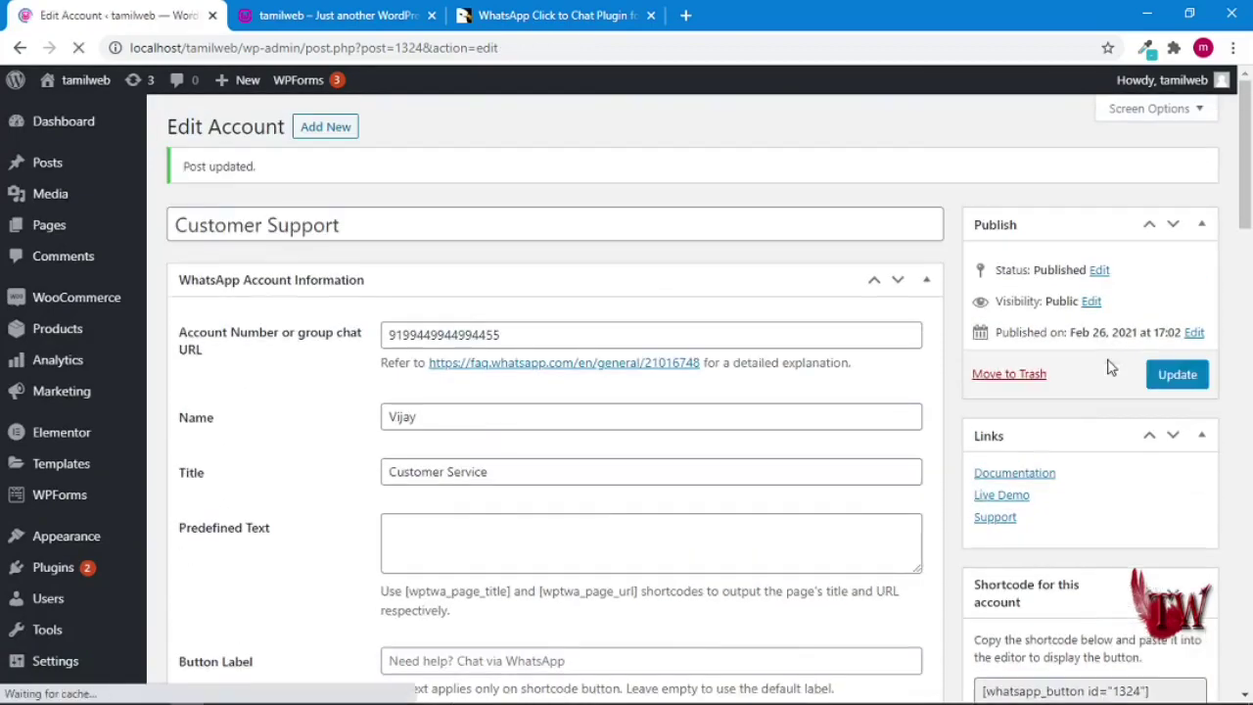
click(347, 18)
click(79, 49)
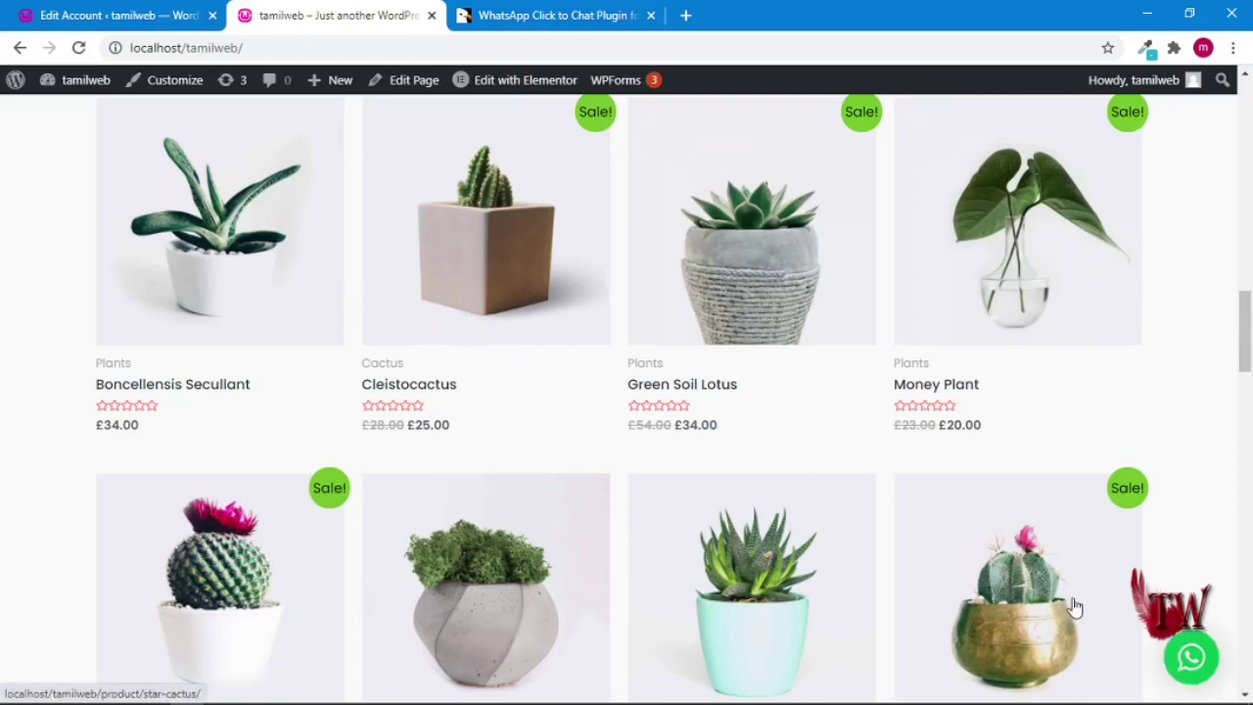
click(1185, 662)
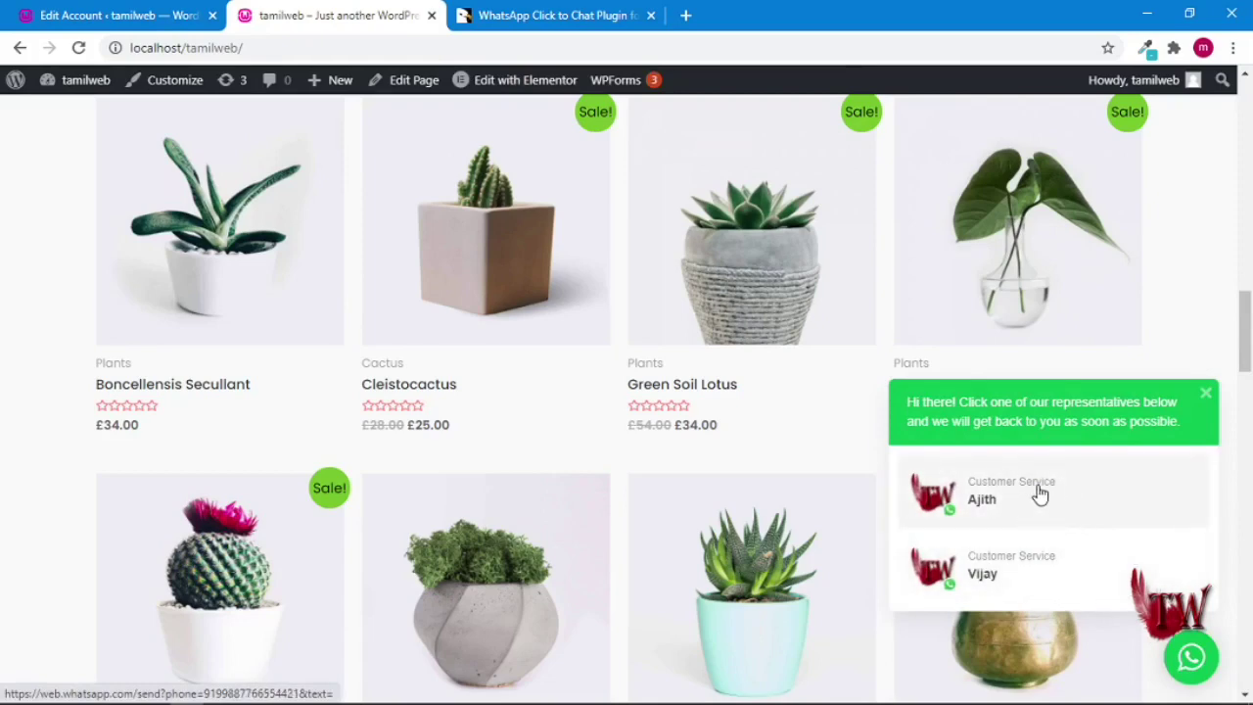
click(1205, 395)
scroll(399, 404, up, 5)
scroll(595, 446, up, 5)
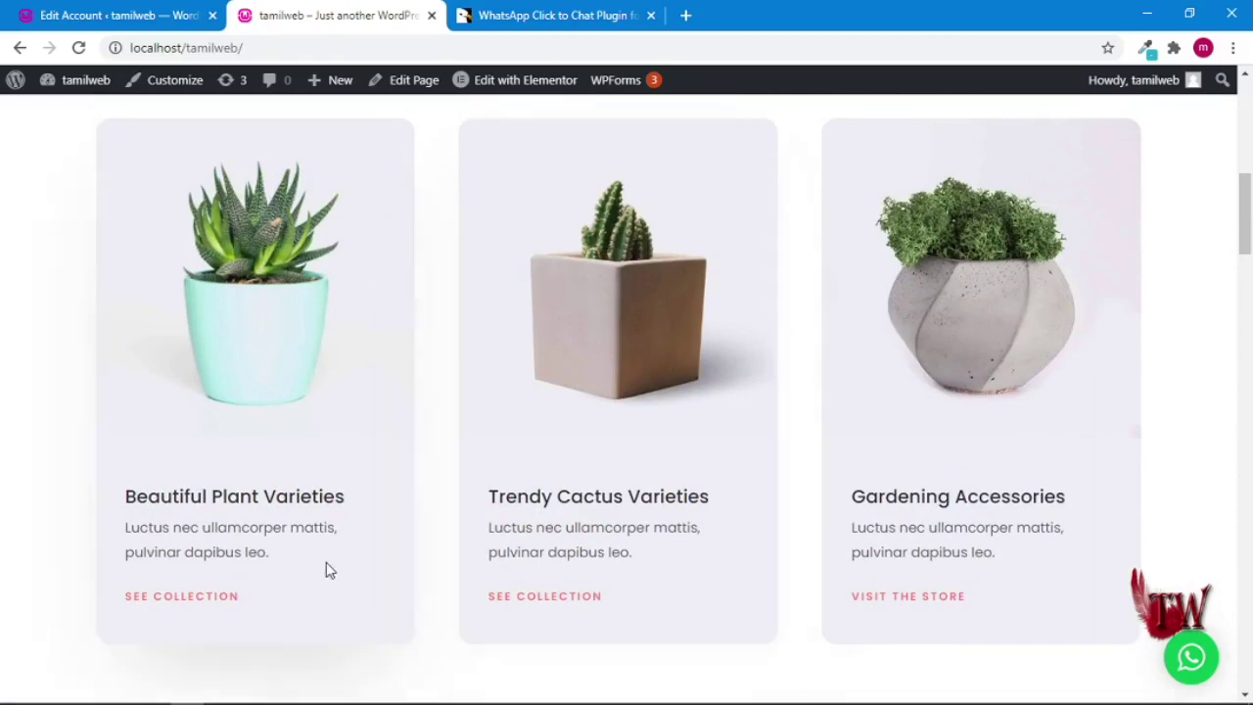
scroll(470, 448, down, 4)
scroll(562, 441, up, 6)
scroll(573, 454, down, 10)
click(300, 476)
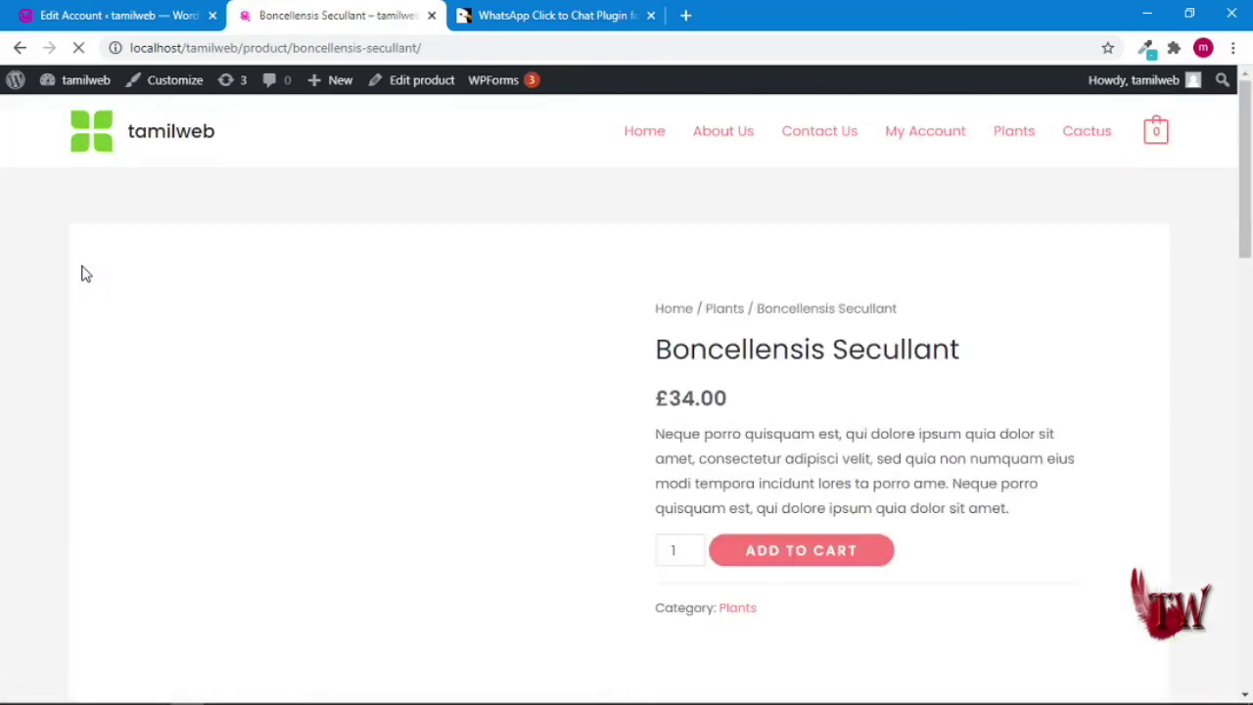
- Scroll the Boncellensis Secullant product page to the 'Need help? Chat via WhatsApp' button
scroll(300, 364, down, 2)
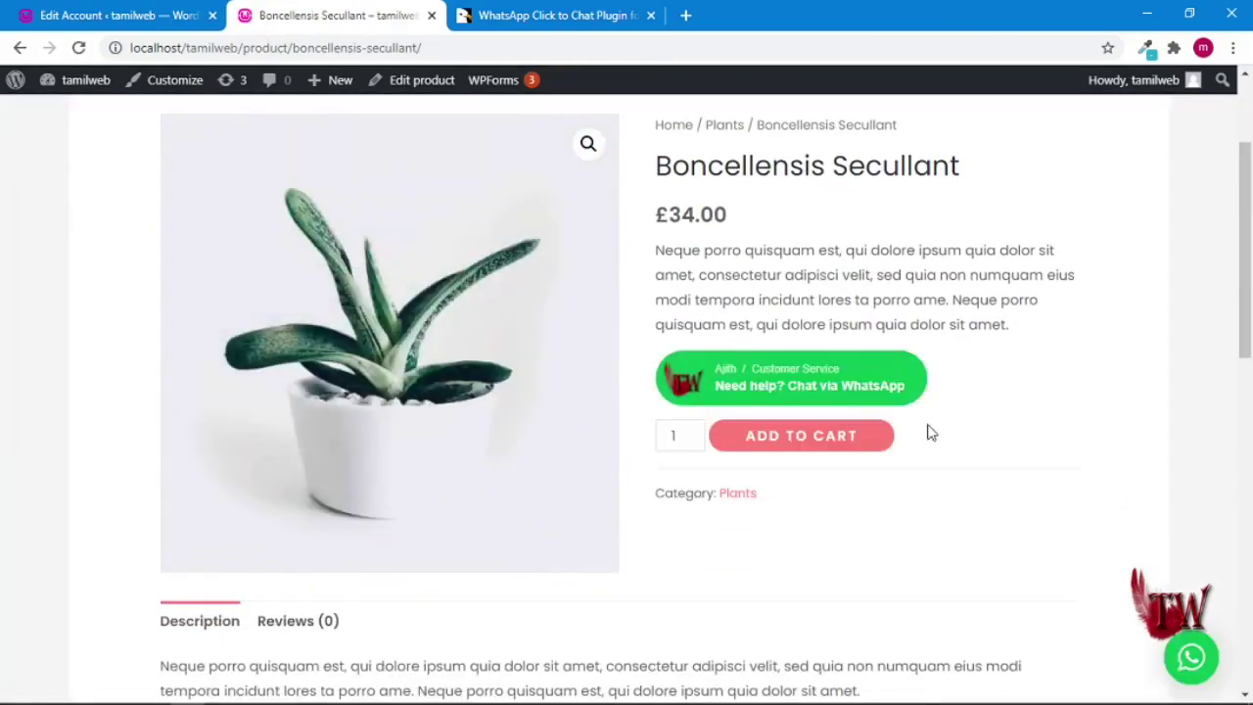